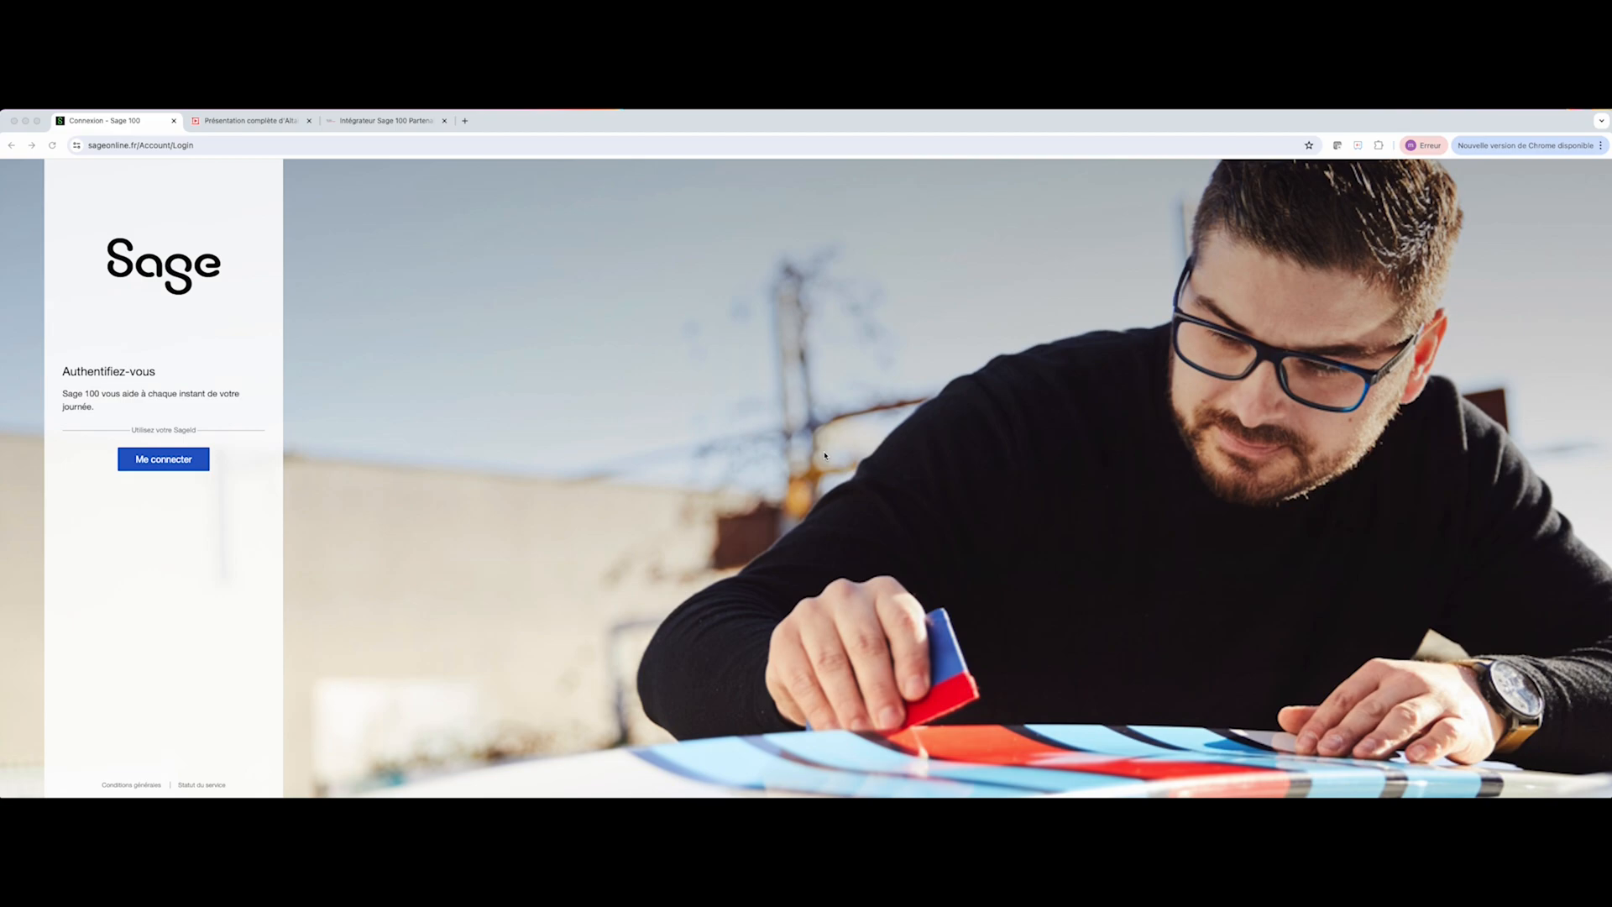
- Sign in to the Sage account by filling the e-mail address and password with a saved password-manager entry
left_click(169, 468)
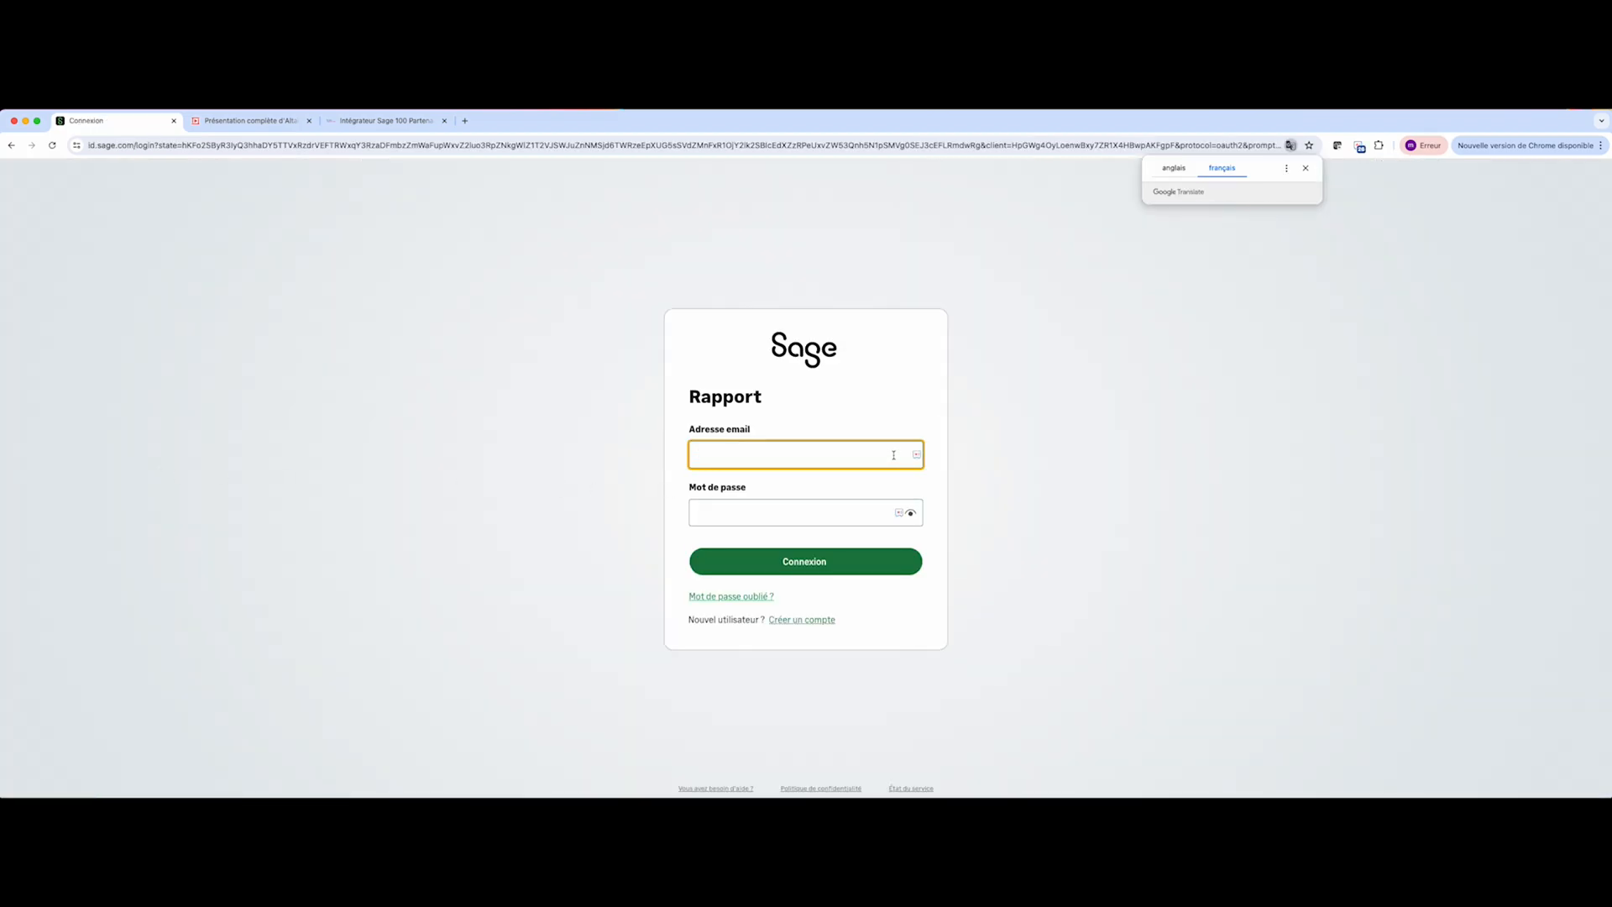
left_click(919, 458)
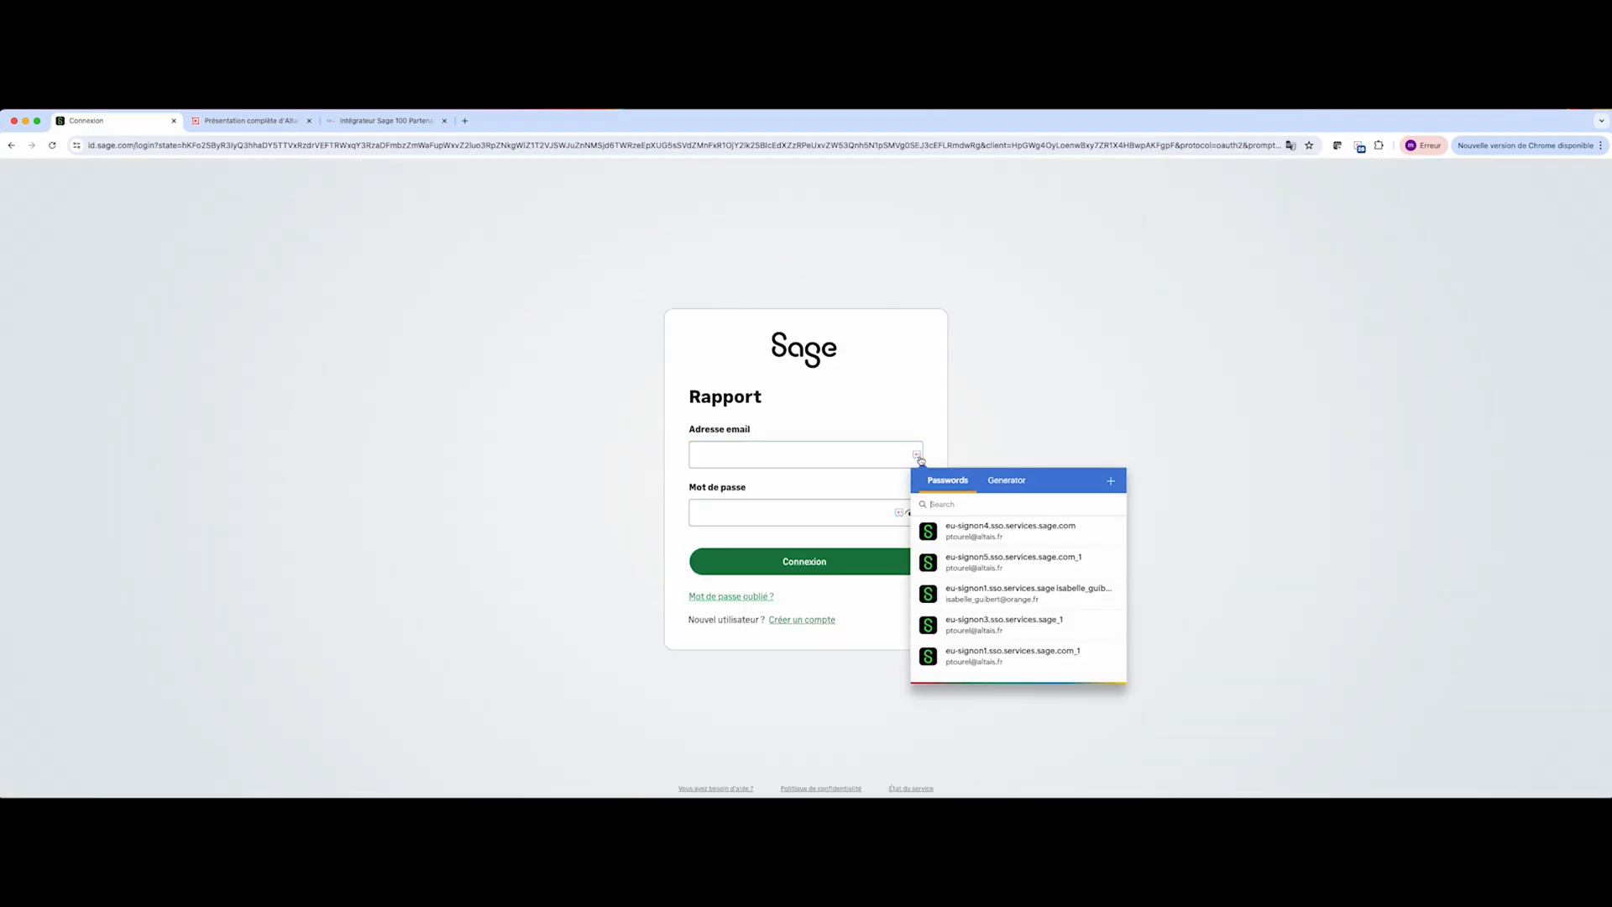
left_click(985, 529)
left_click(768, 563)
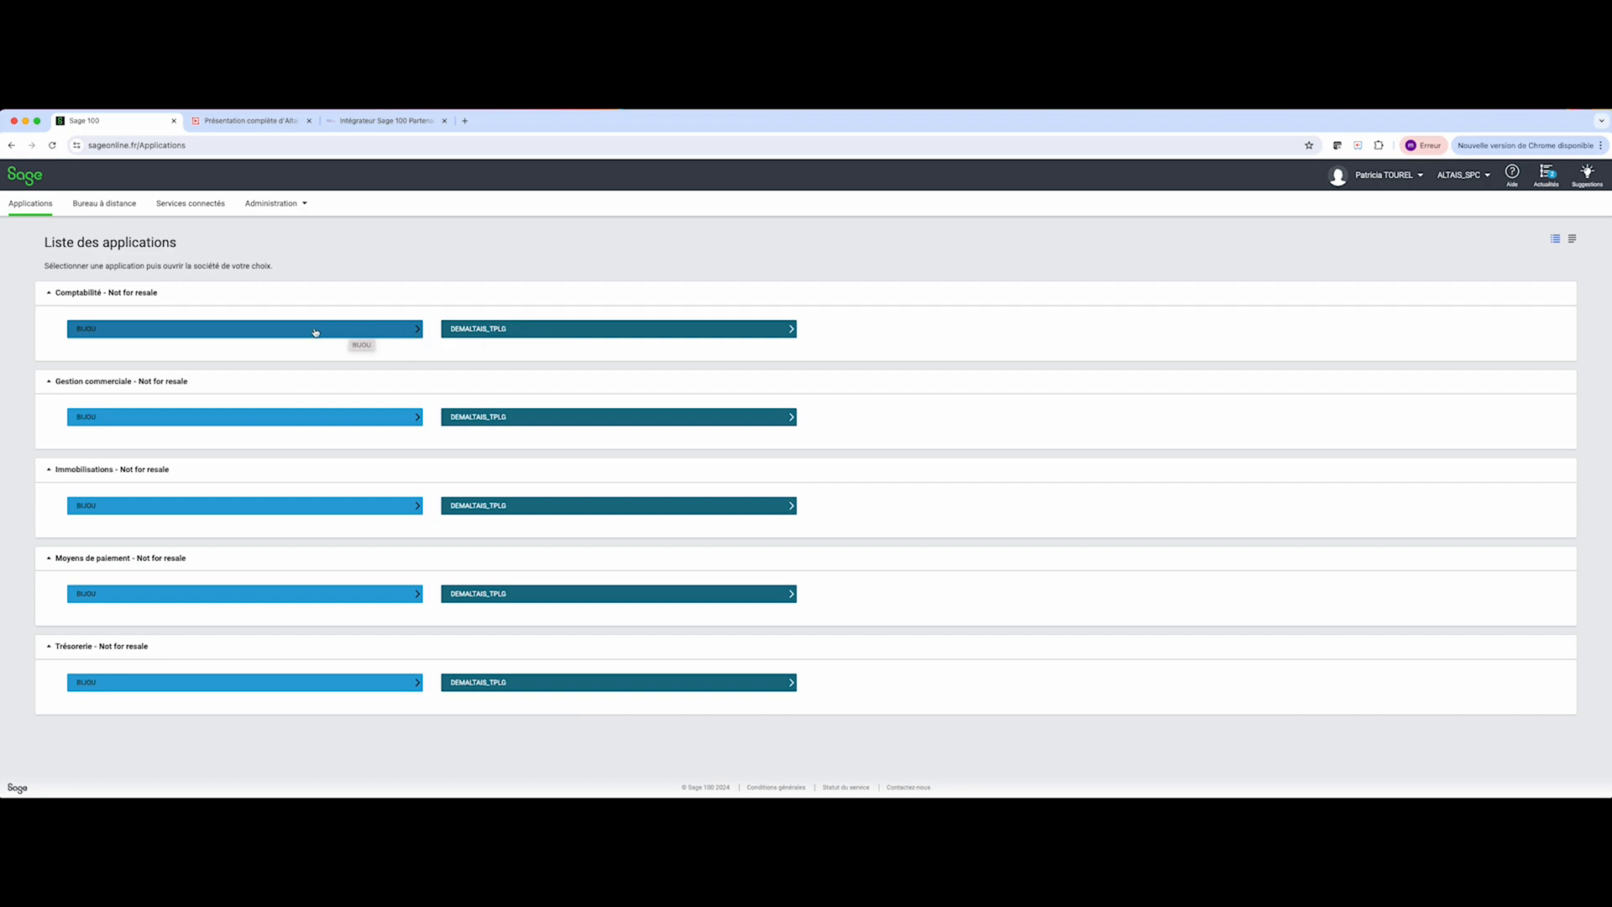
- Open the BIJOU company in Comptabilité, display its Plan comptable and enlarge the account list
left_click(281, 332)
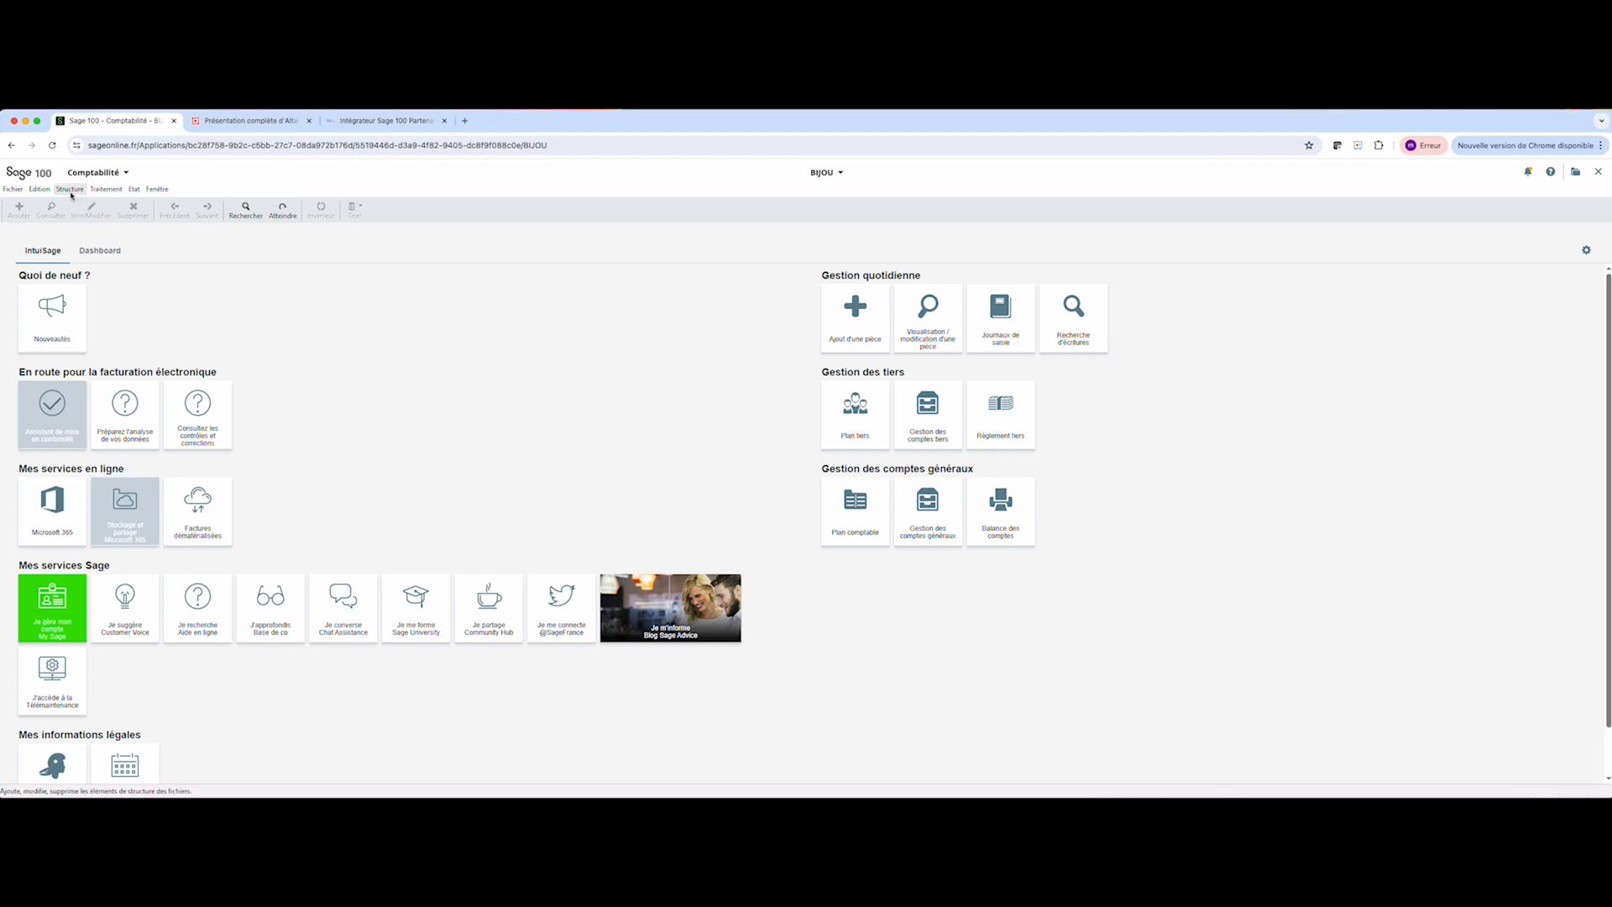
left_click(105, 191)
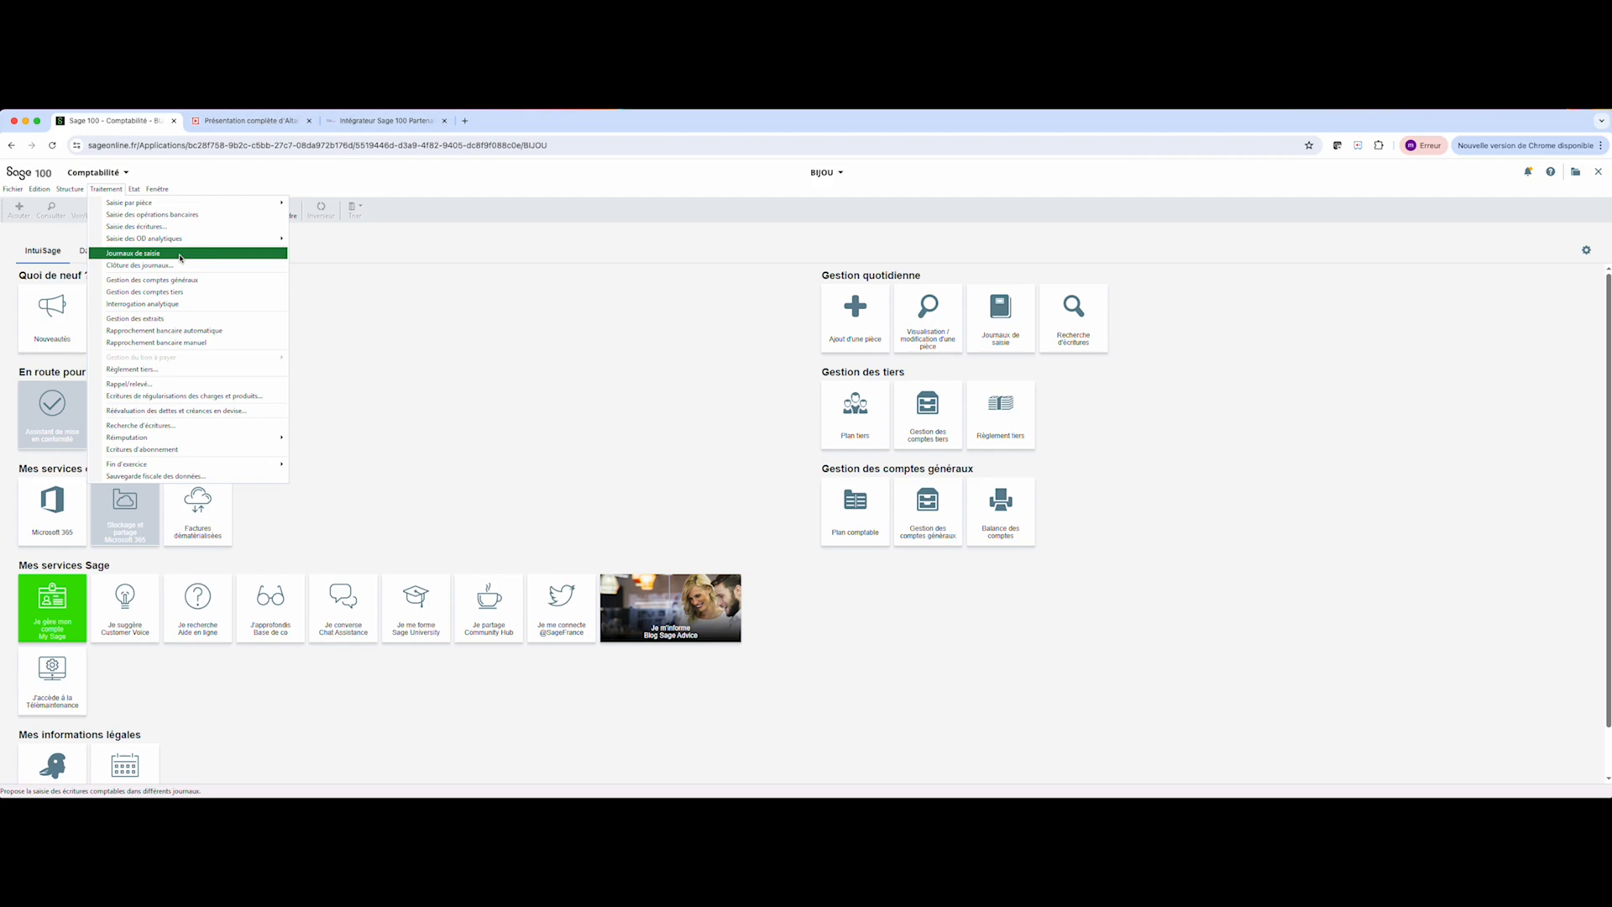
mouse_move(71, 191)
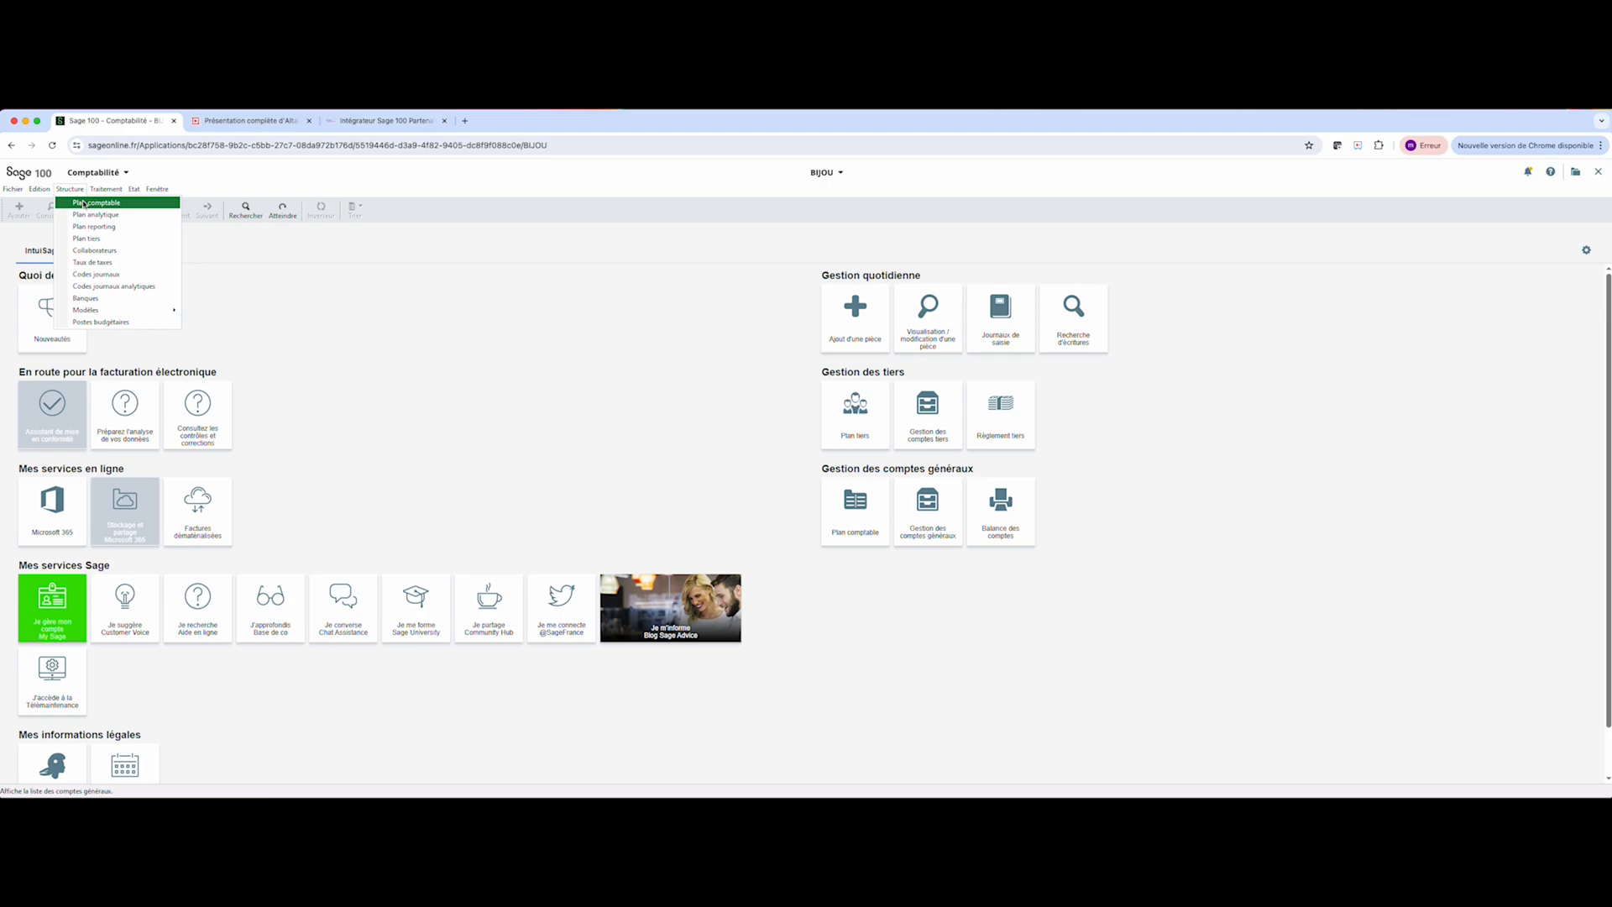
left_click(84, 204)
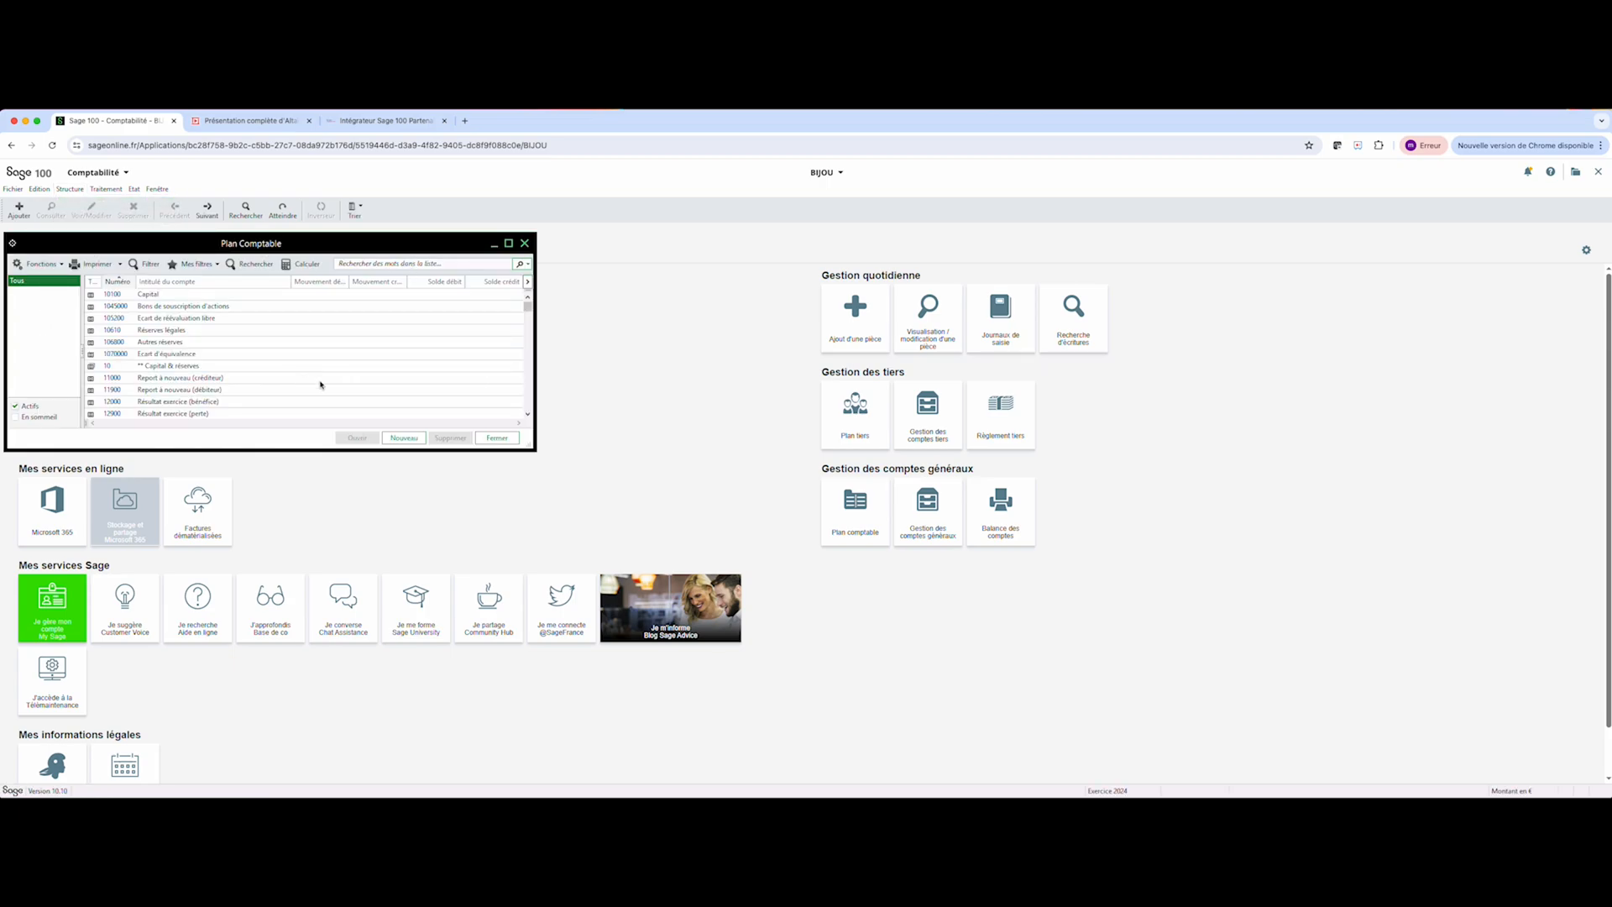
left_click_drag(529, 451, 524, 647)
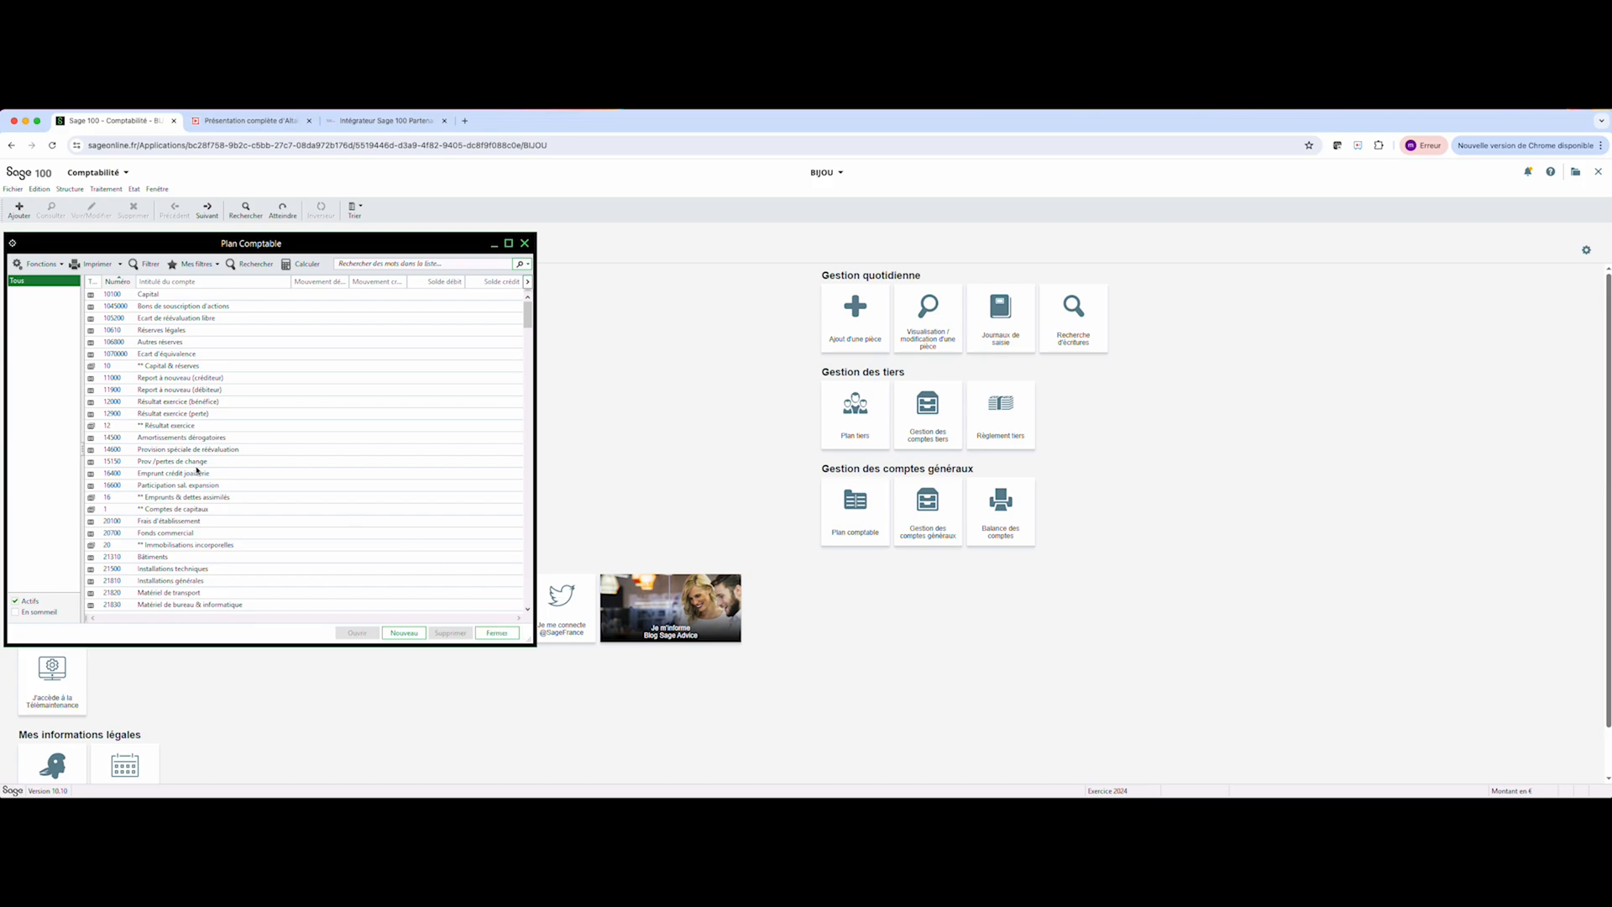
- Find account 607100 Achat de marchandises in the chart of accounts and open its record
left_click(190, 464)
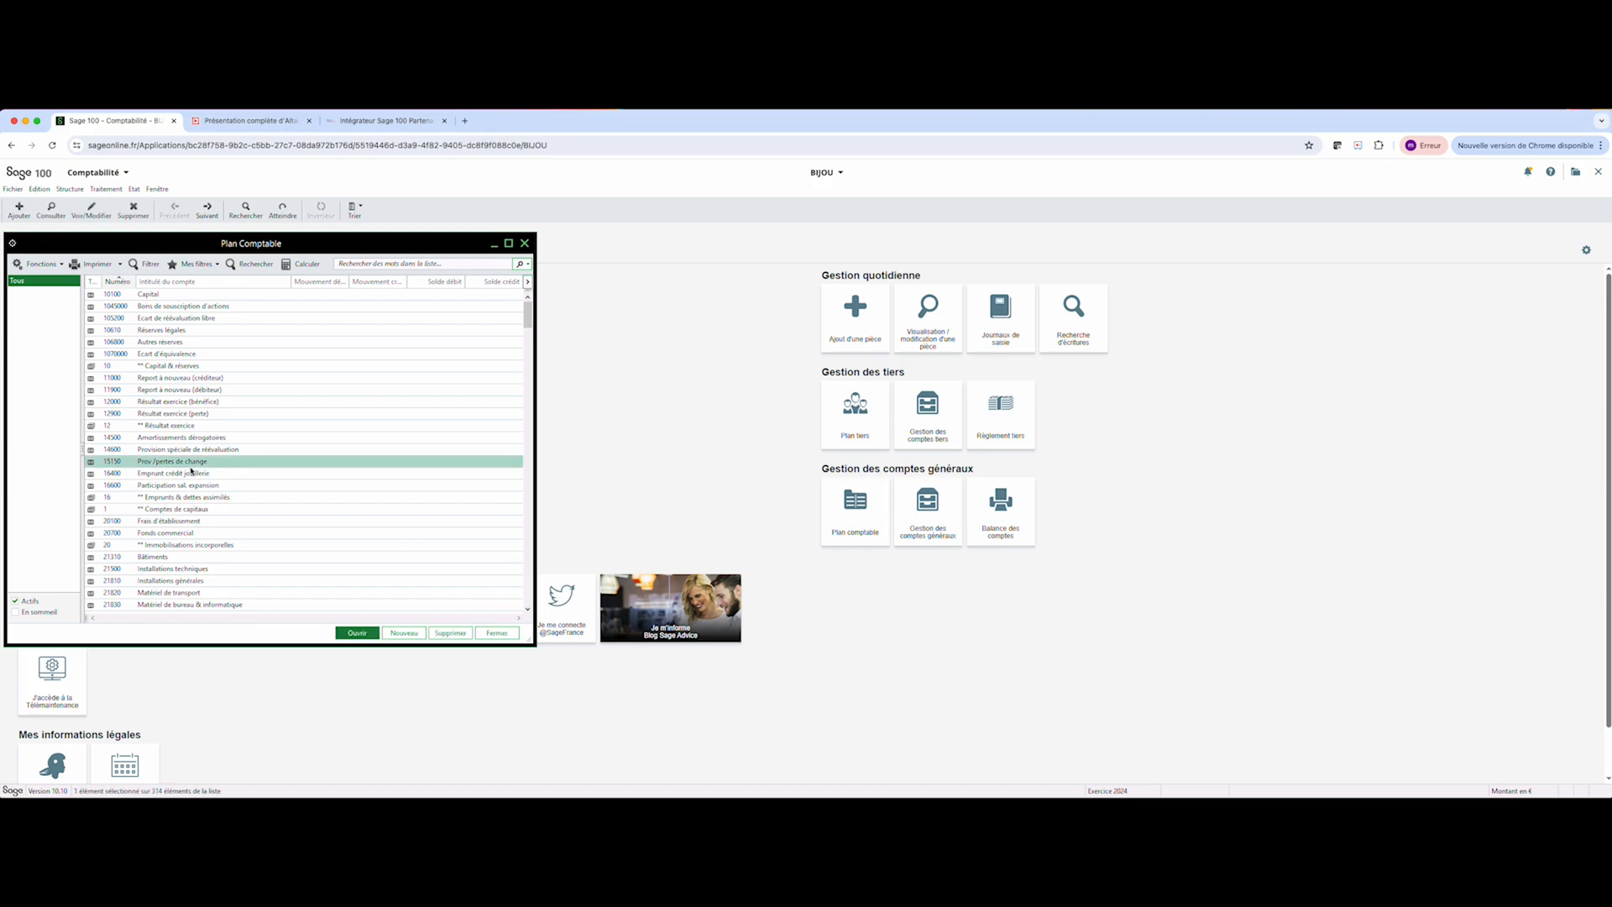
type("607")
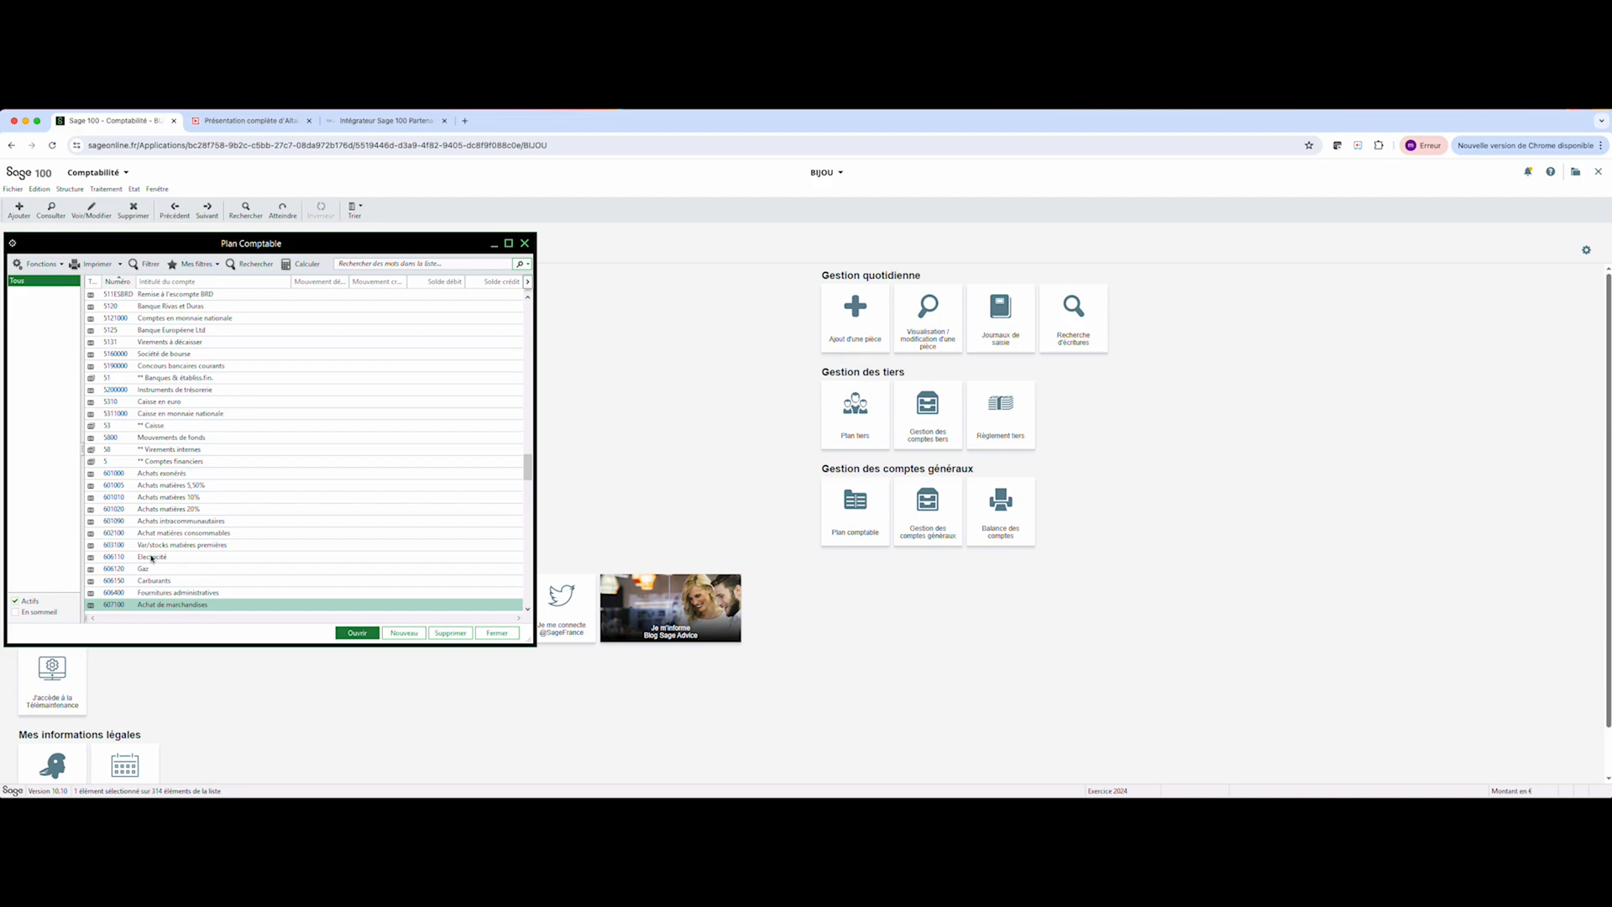
double_click(179, 606)
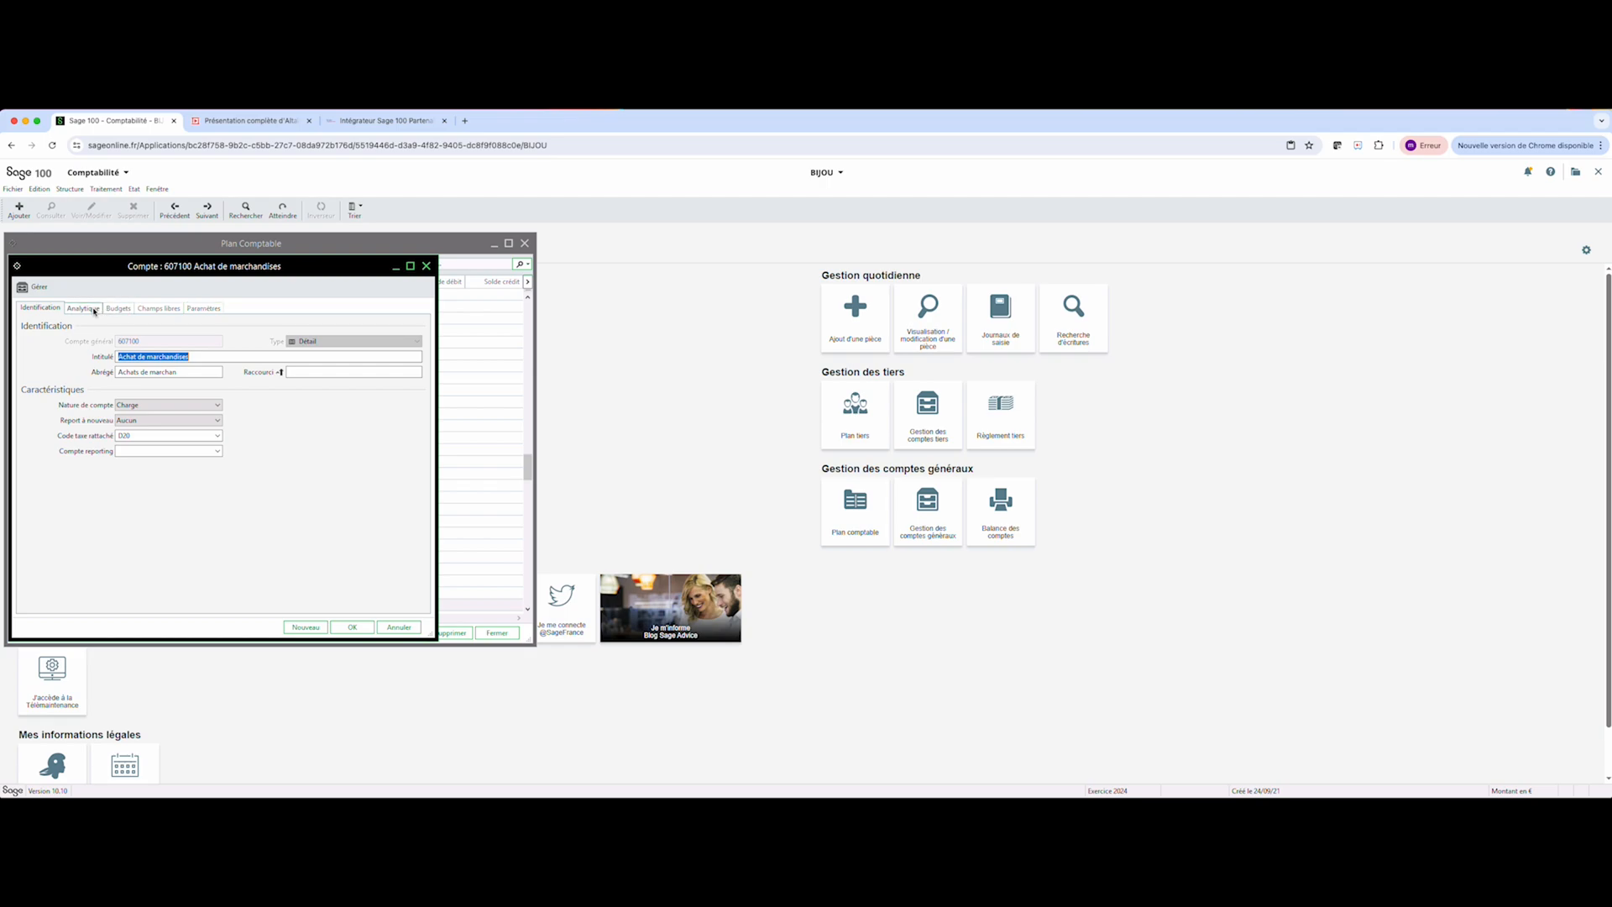
- Query the entries of account 607100 and inspect the Facture n° EC5407 lines
left_click(46, 288)
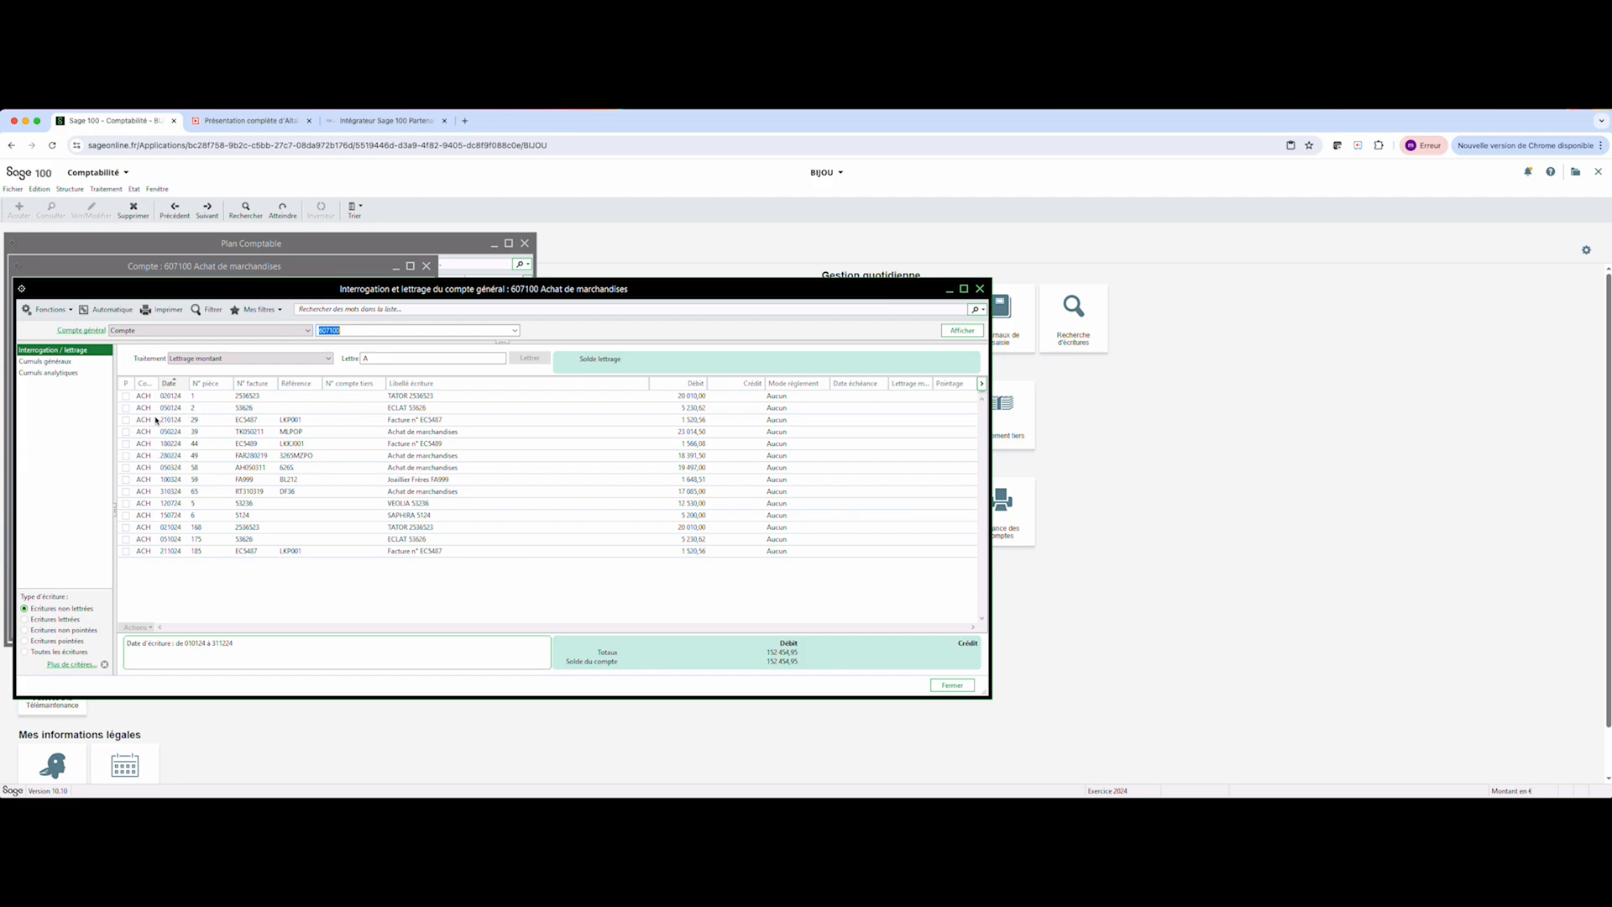
left_click(413, 422)
double_click(413, 422)
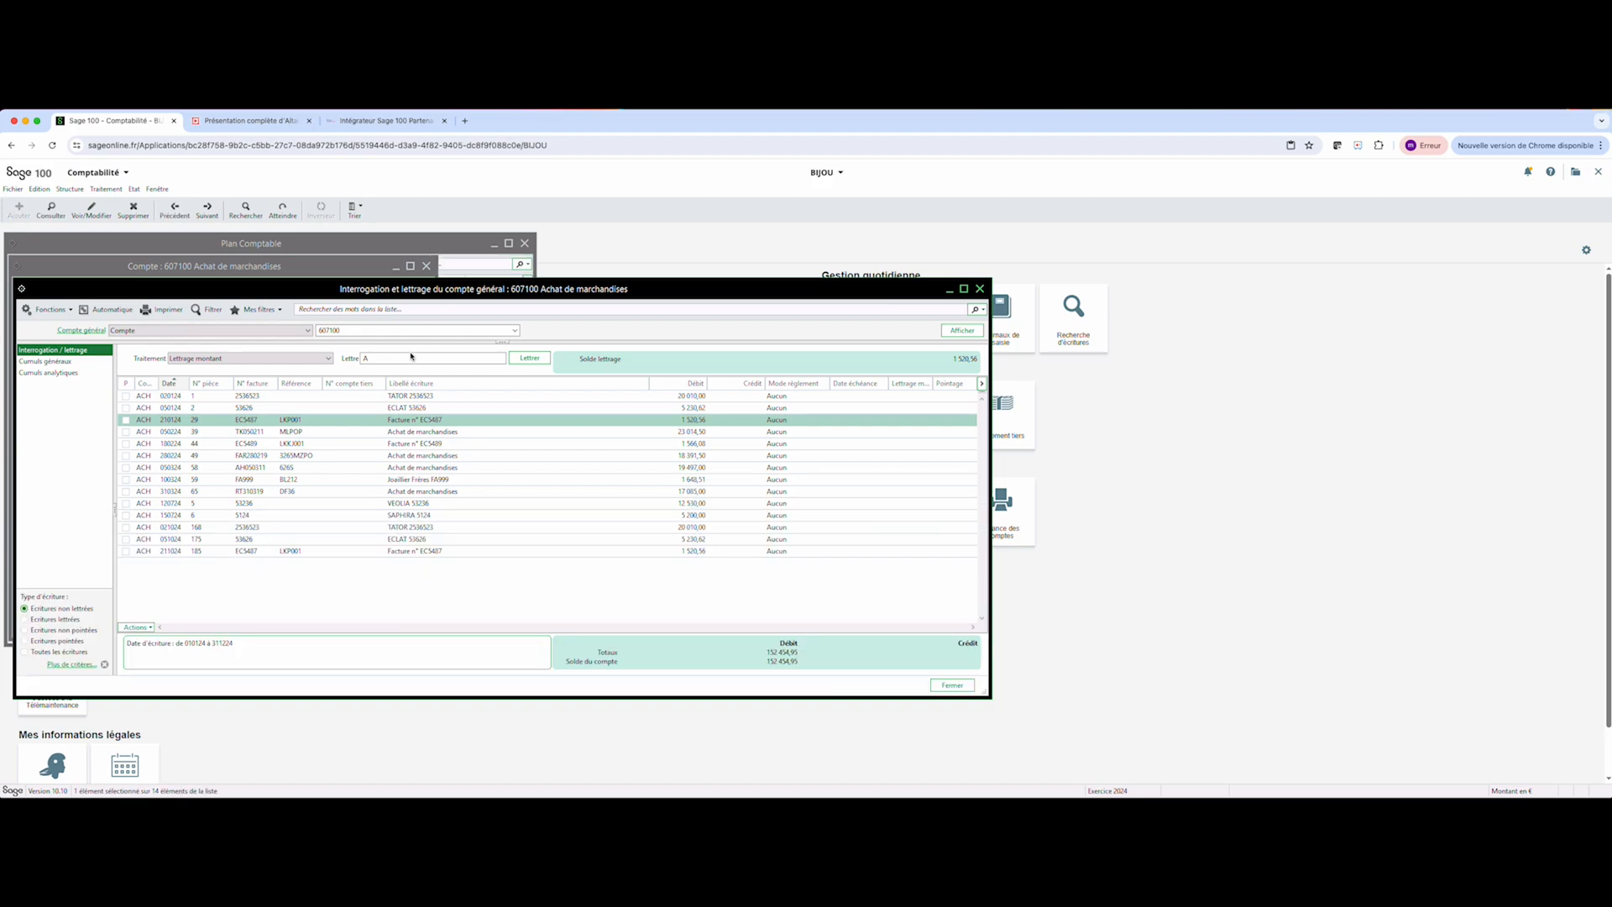
double_click(407, 551)
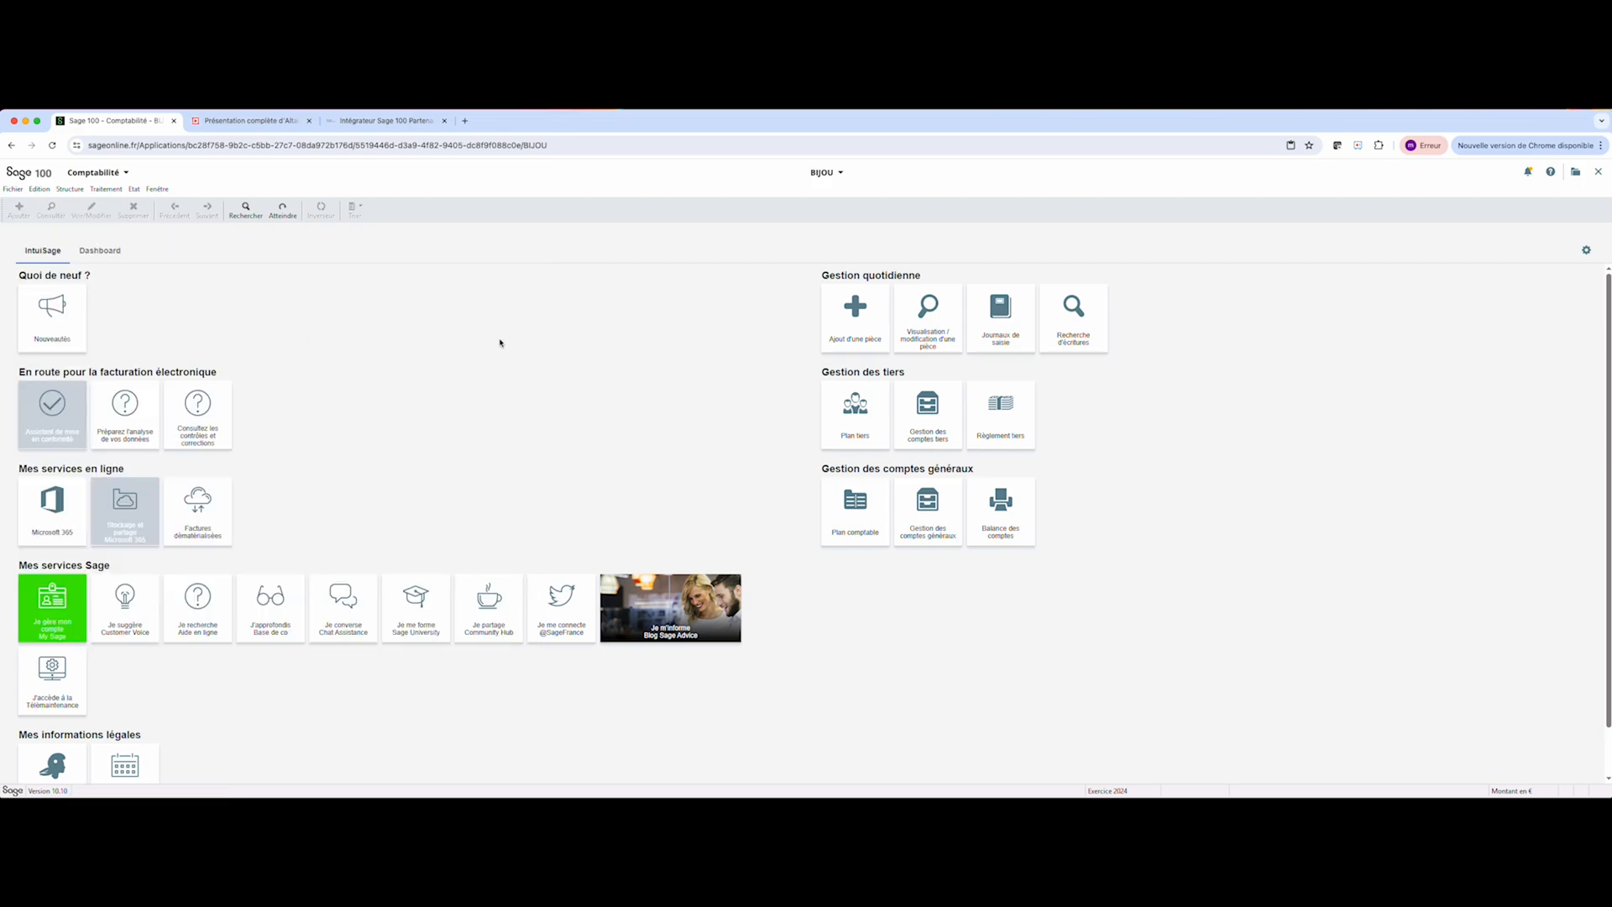
- Display the list of entry journals and open the ACH purchases journal for September 2024
left_click(990, 323)
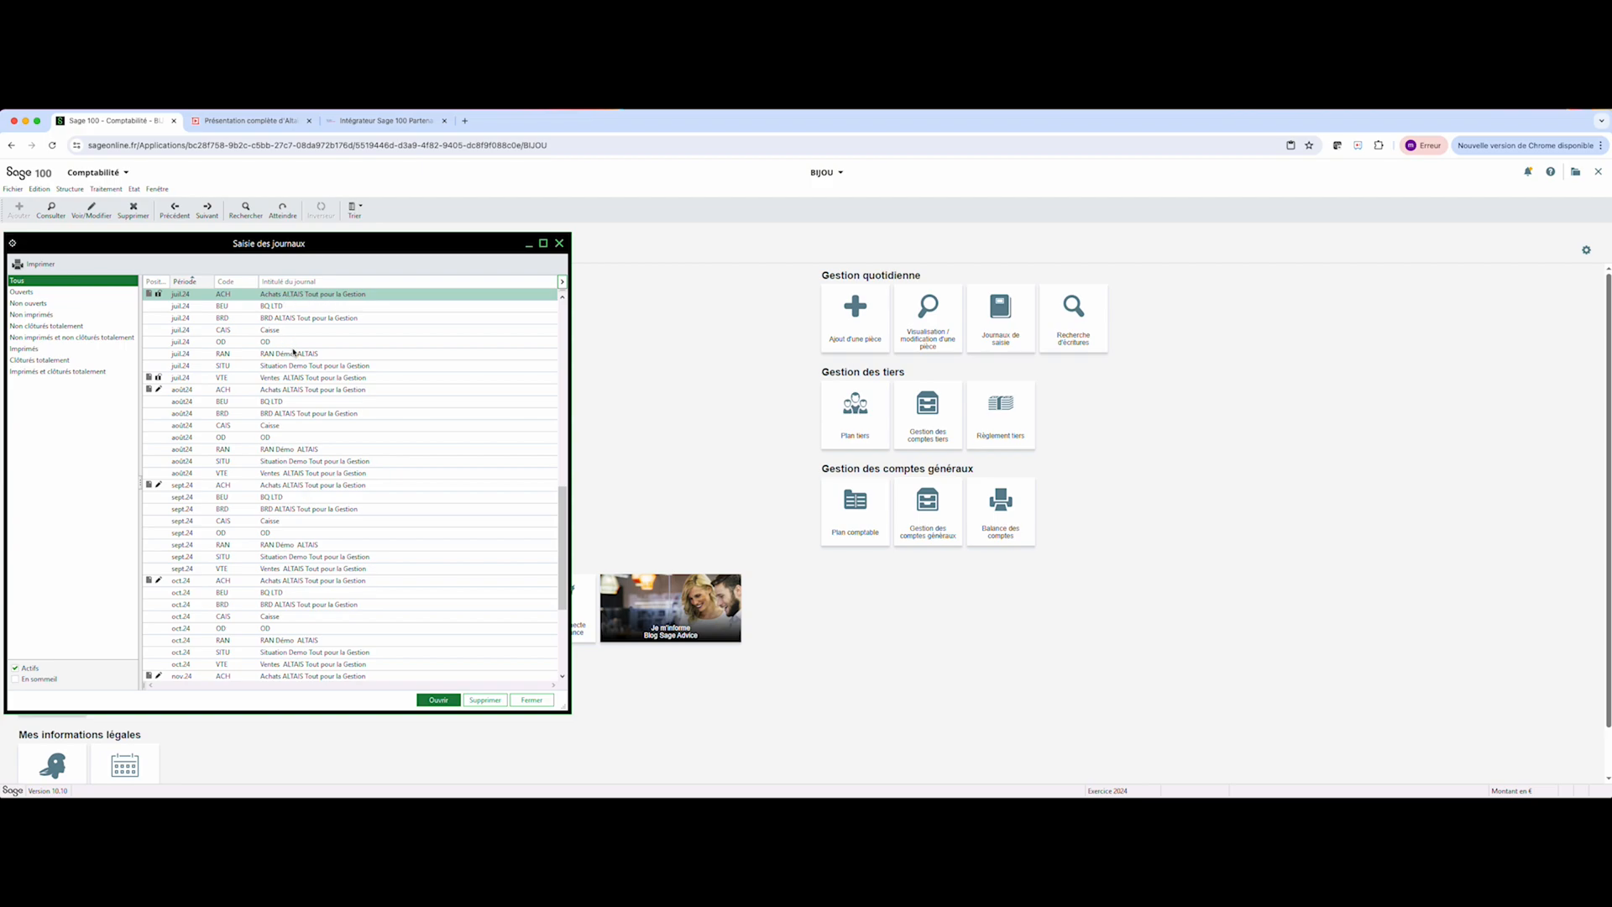
scroll(293, 353, "down", 1)
scroll(293, 353, "down", 4)
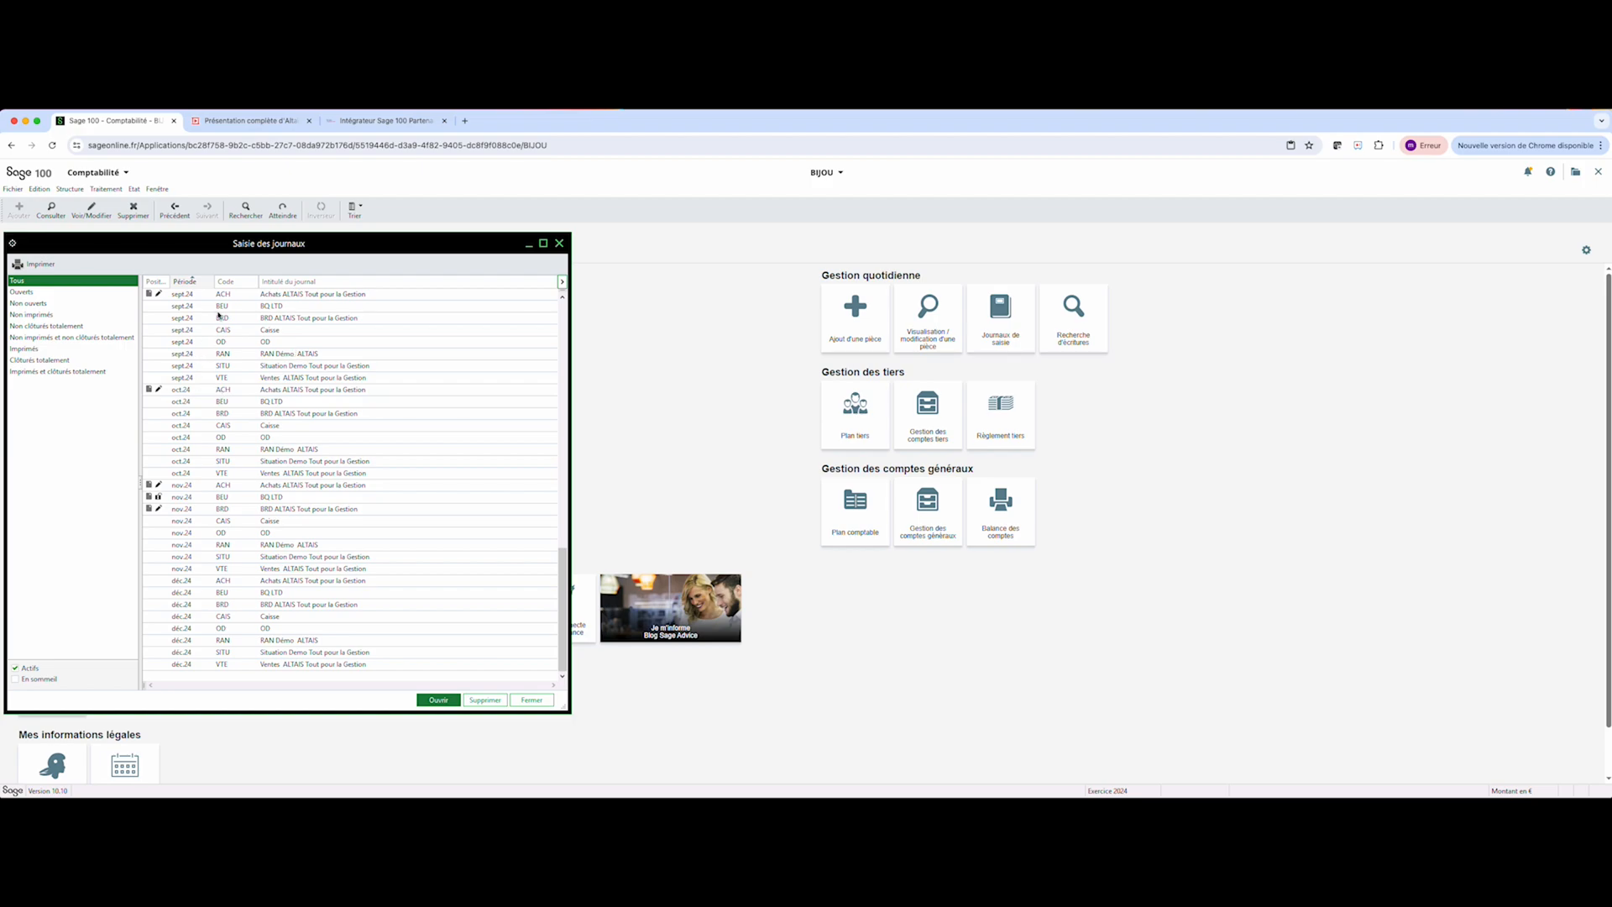
double_click(221, 294)
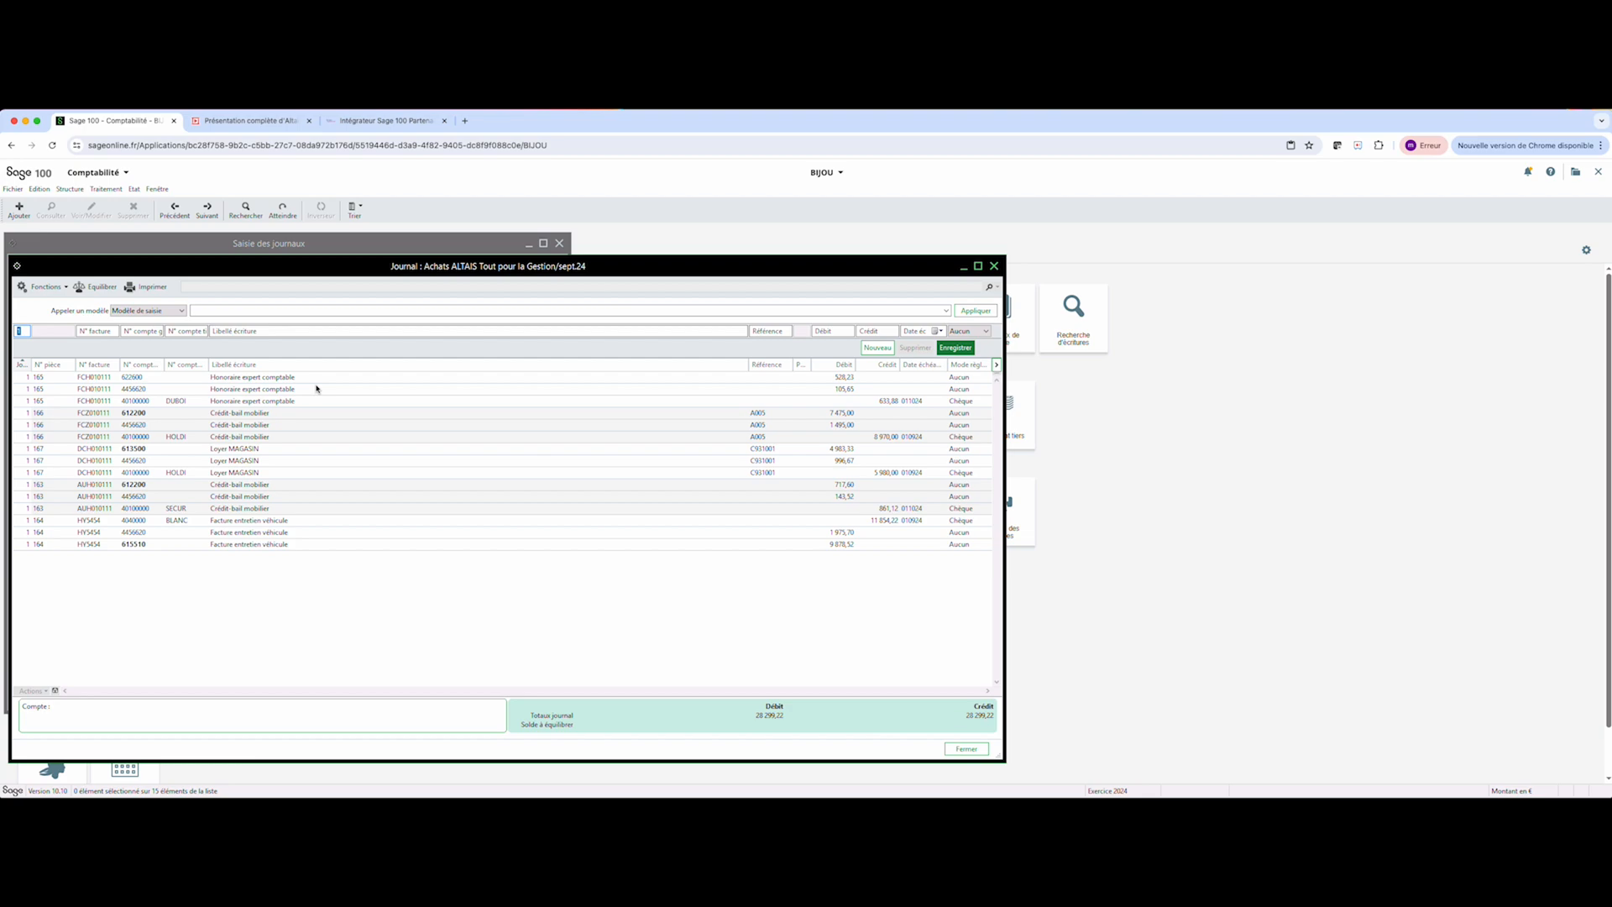
- Apply the entry template Achats matières to the purchases journal
left_click(946, 311)
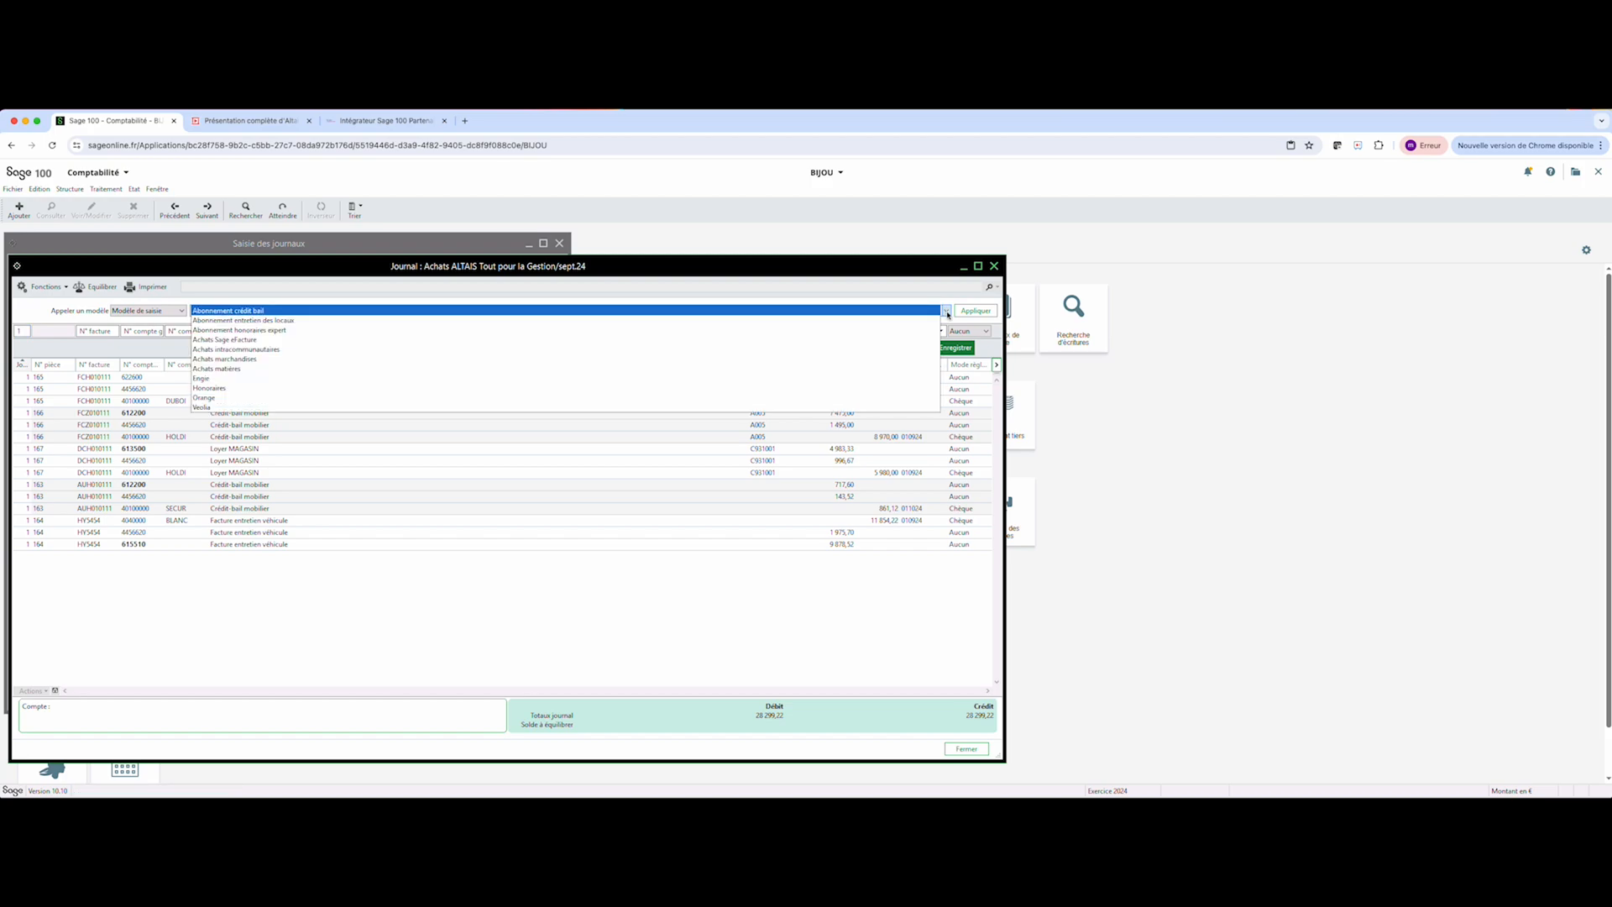
left_click(331, 370)
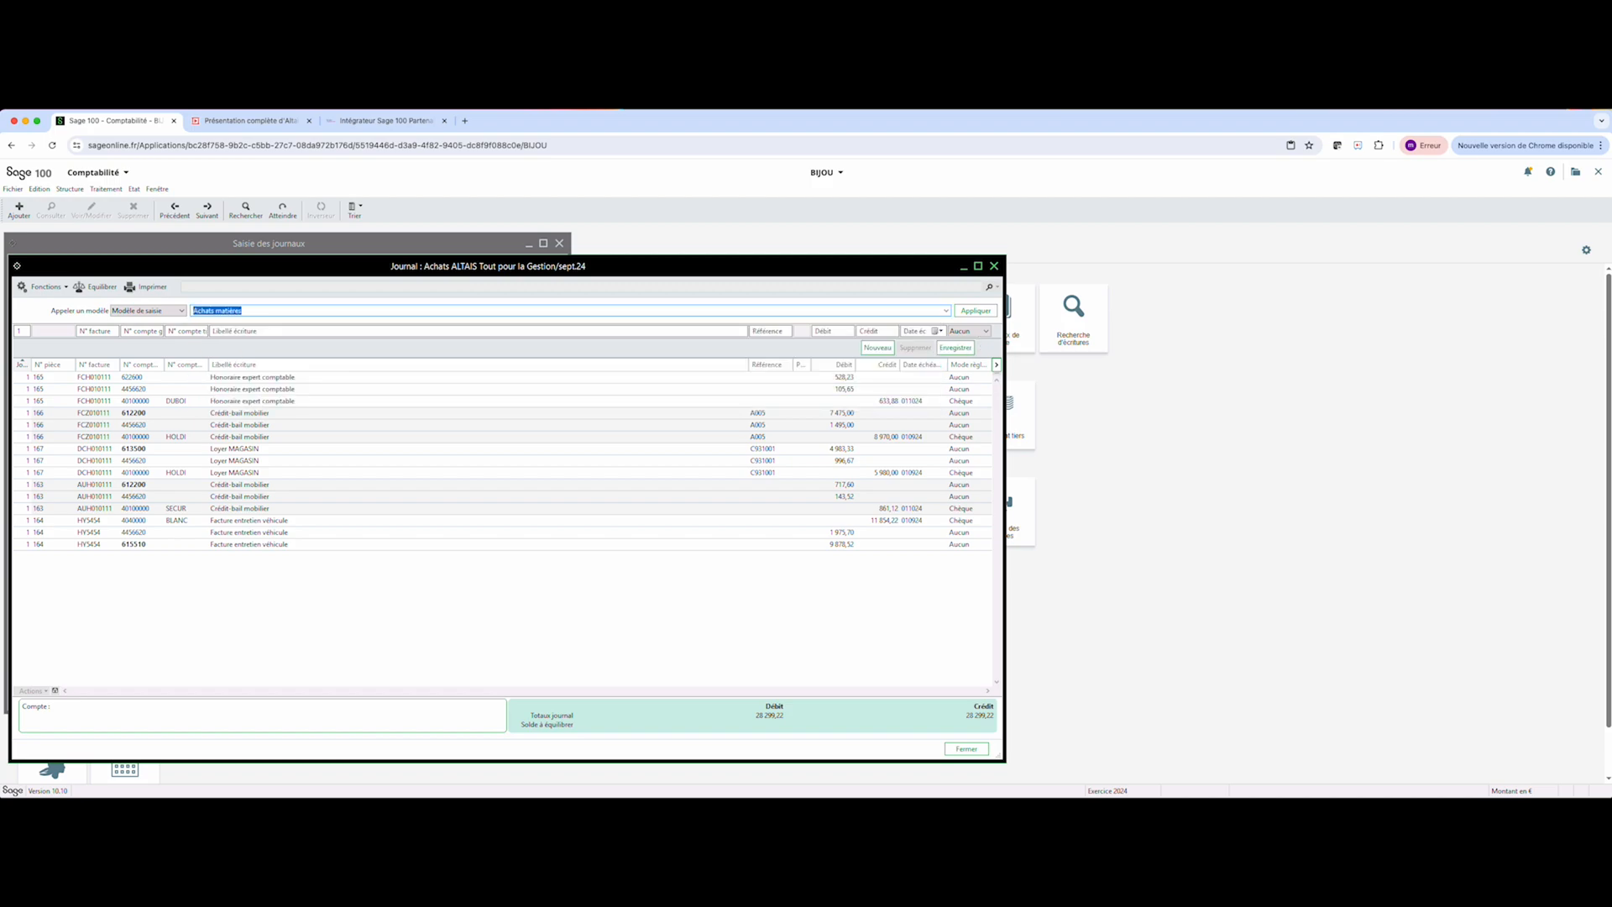
key("Return")
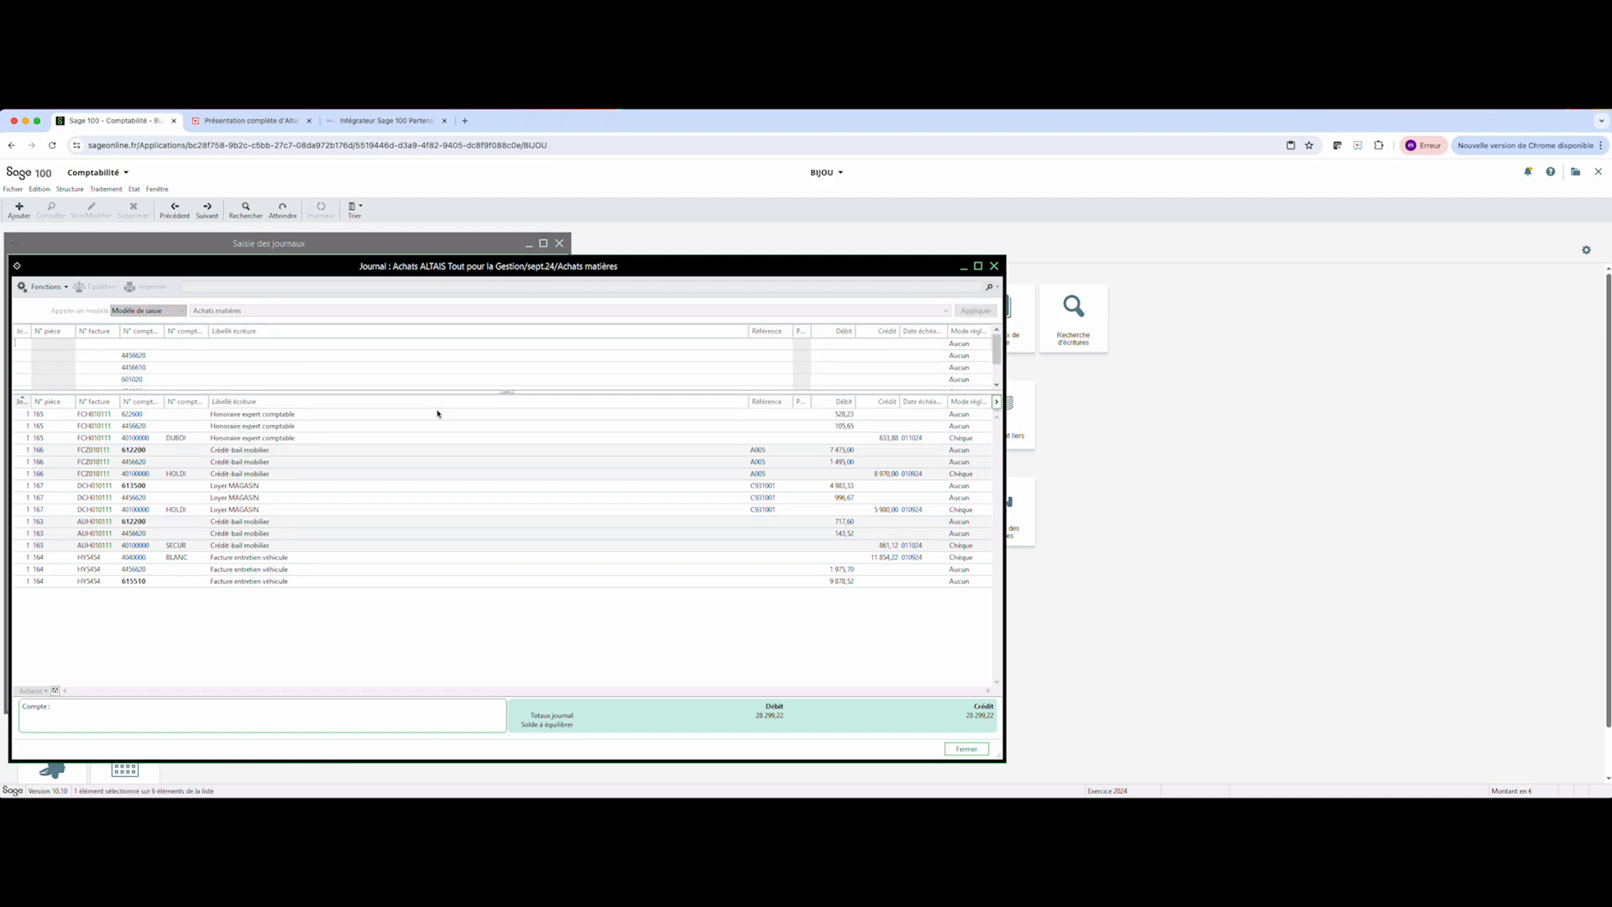
- Fill the template's entry with day 15, invoice number 78962355 and supplier account LOCAS
type("15")
key("Tab")
type("78962355")
key("Tab")
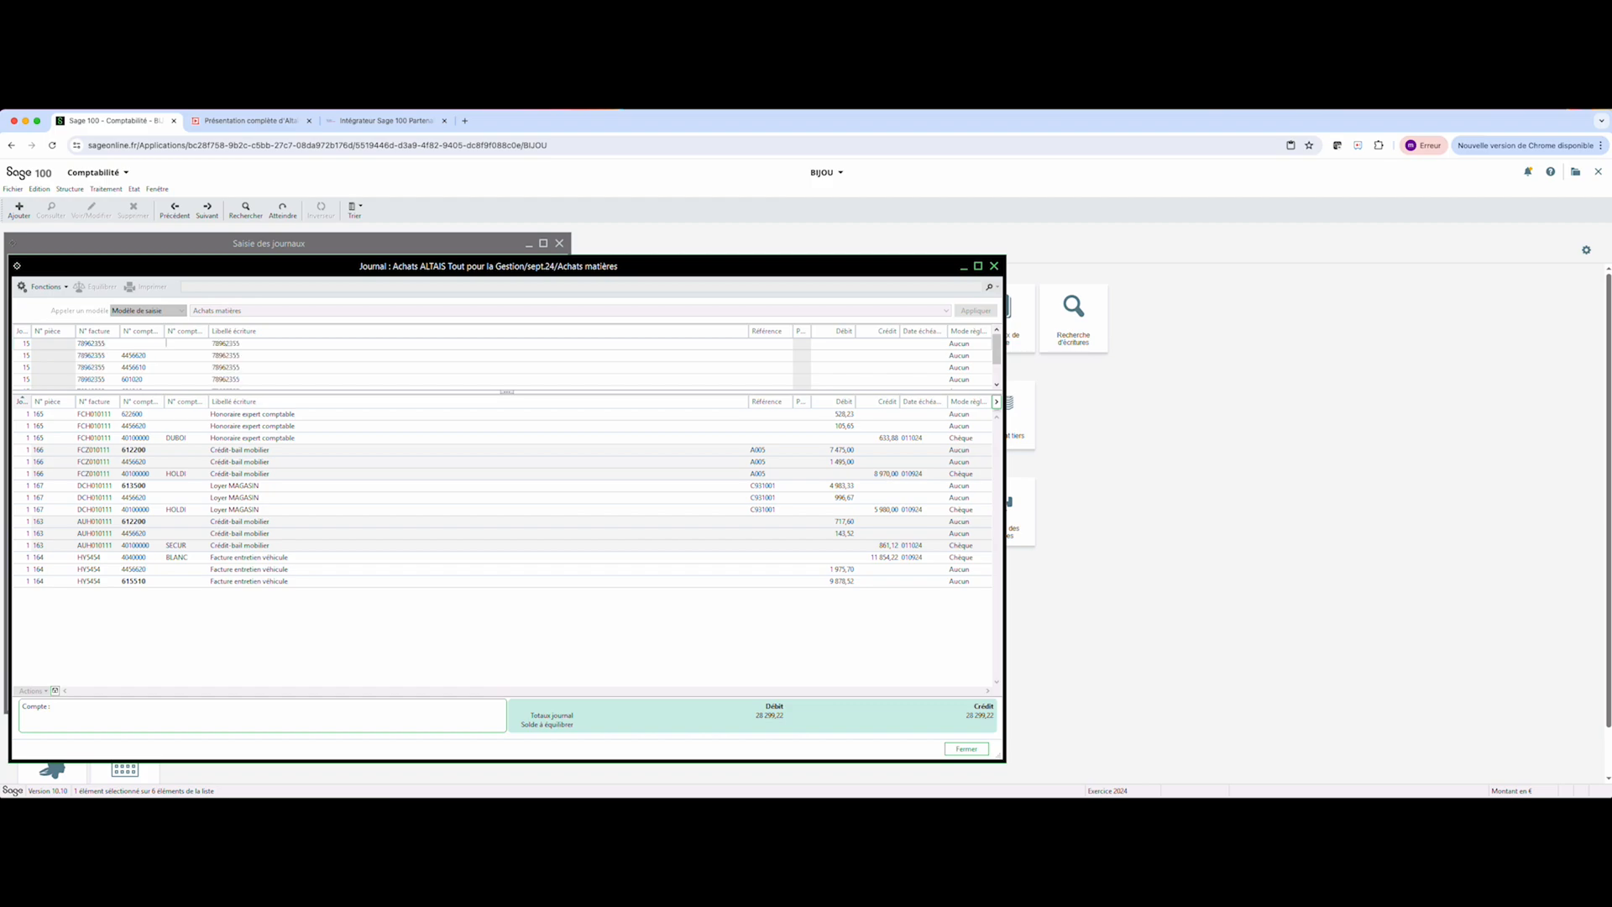
type("E")
key("Tab")
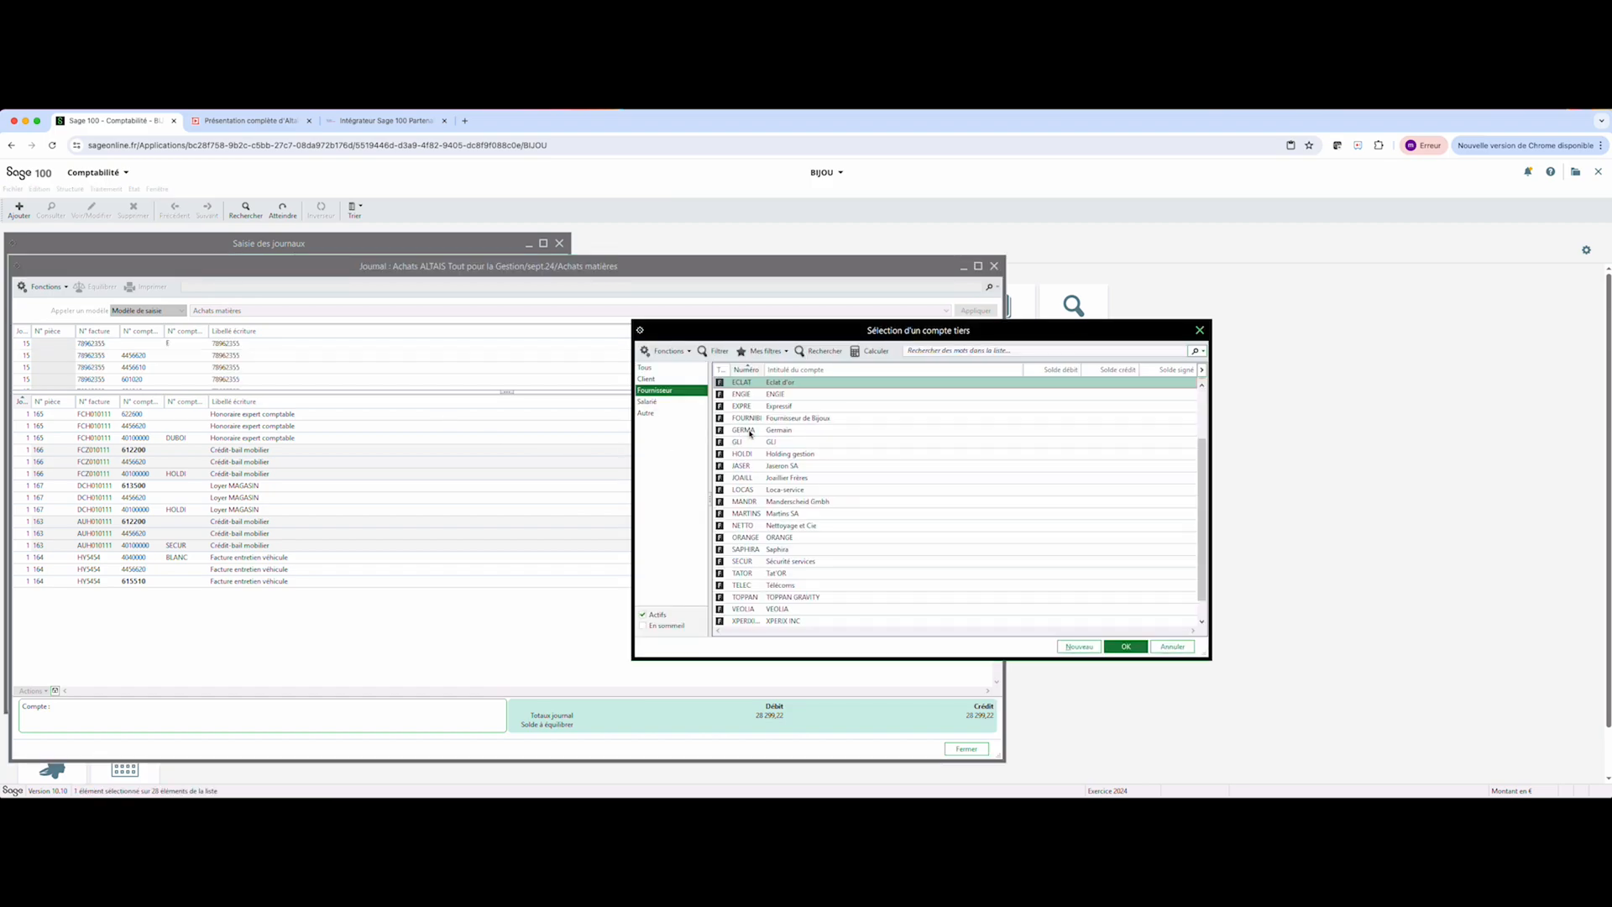
double_click(777, 491)
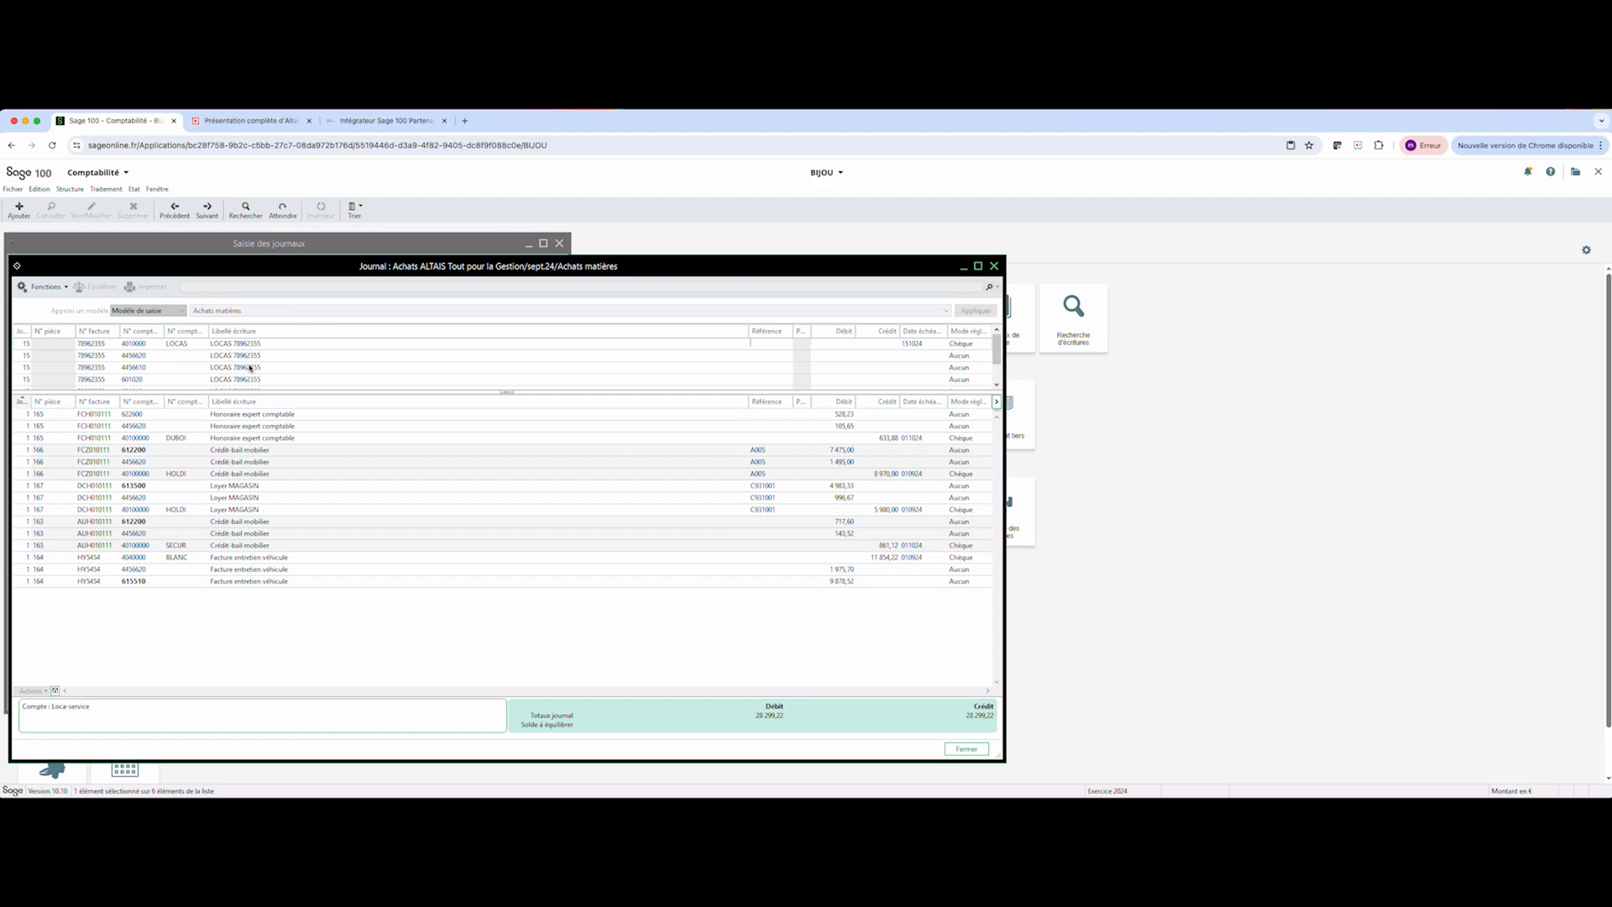
- Enlarge the template's entry grid and enter debits of 2360 on account 601020 and 120 on account 601010
key("Tab")
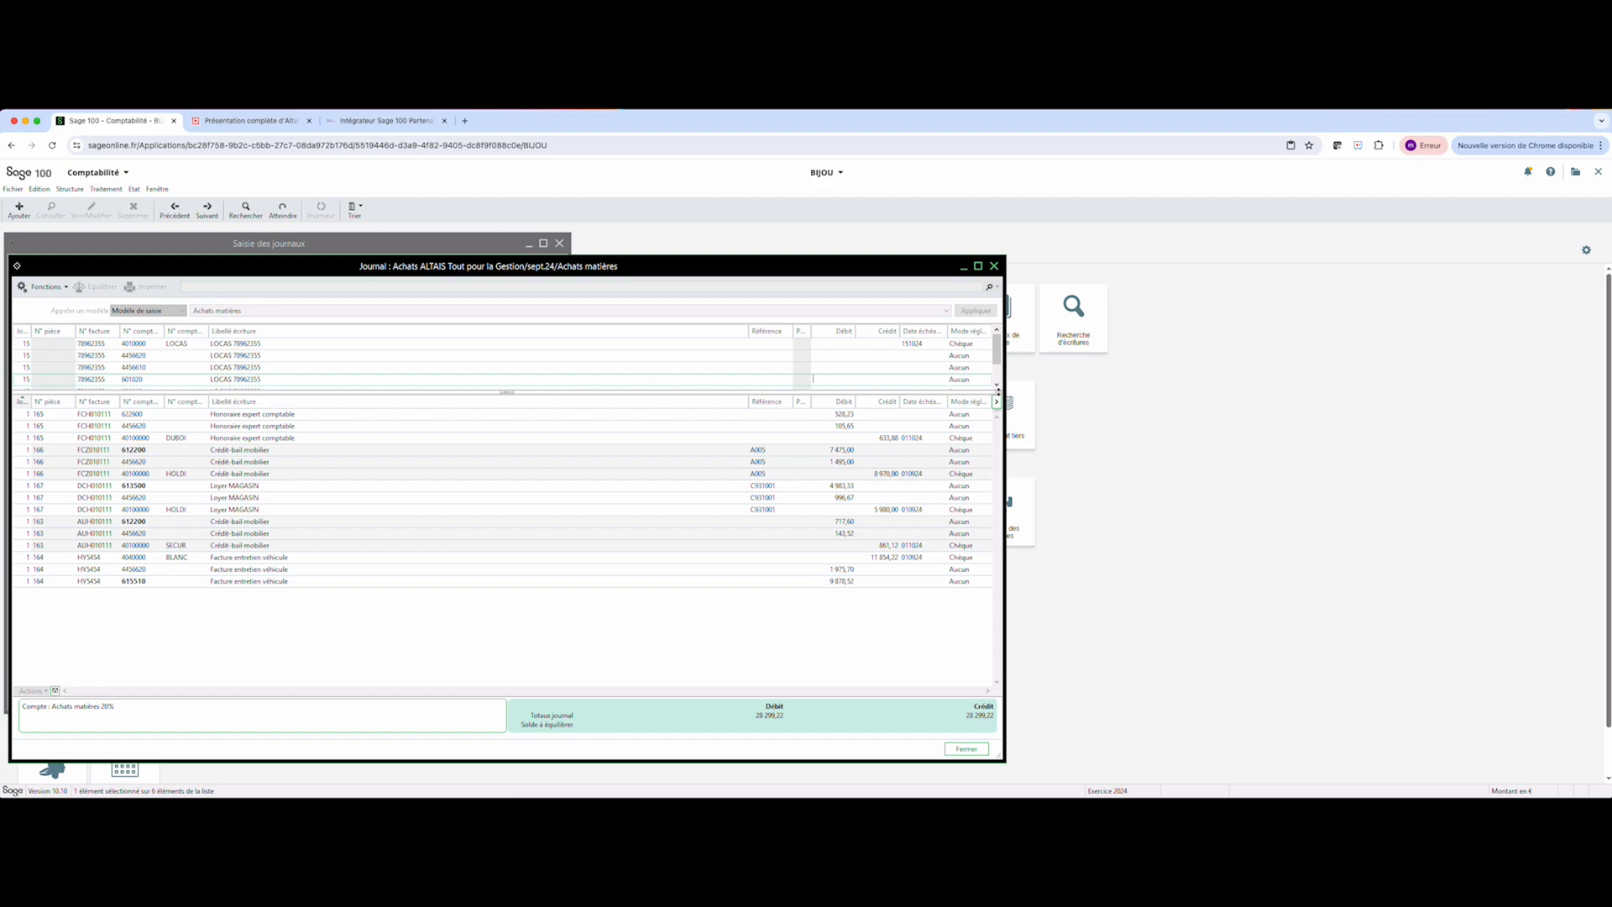
left_click_drag(999, 391, 1002, 459)
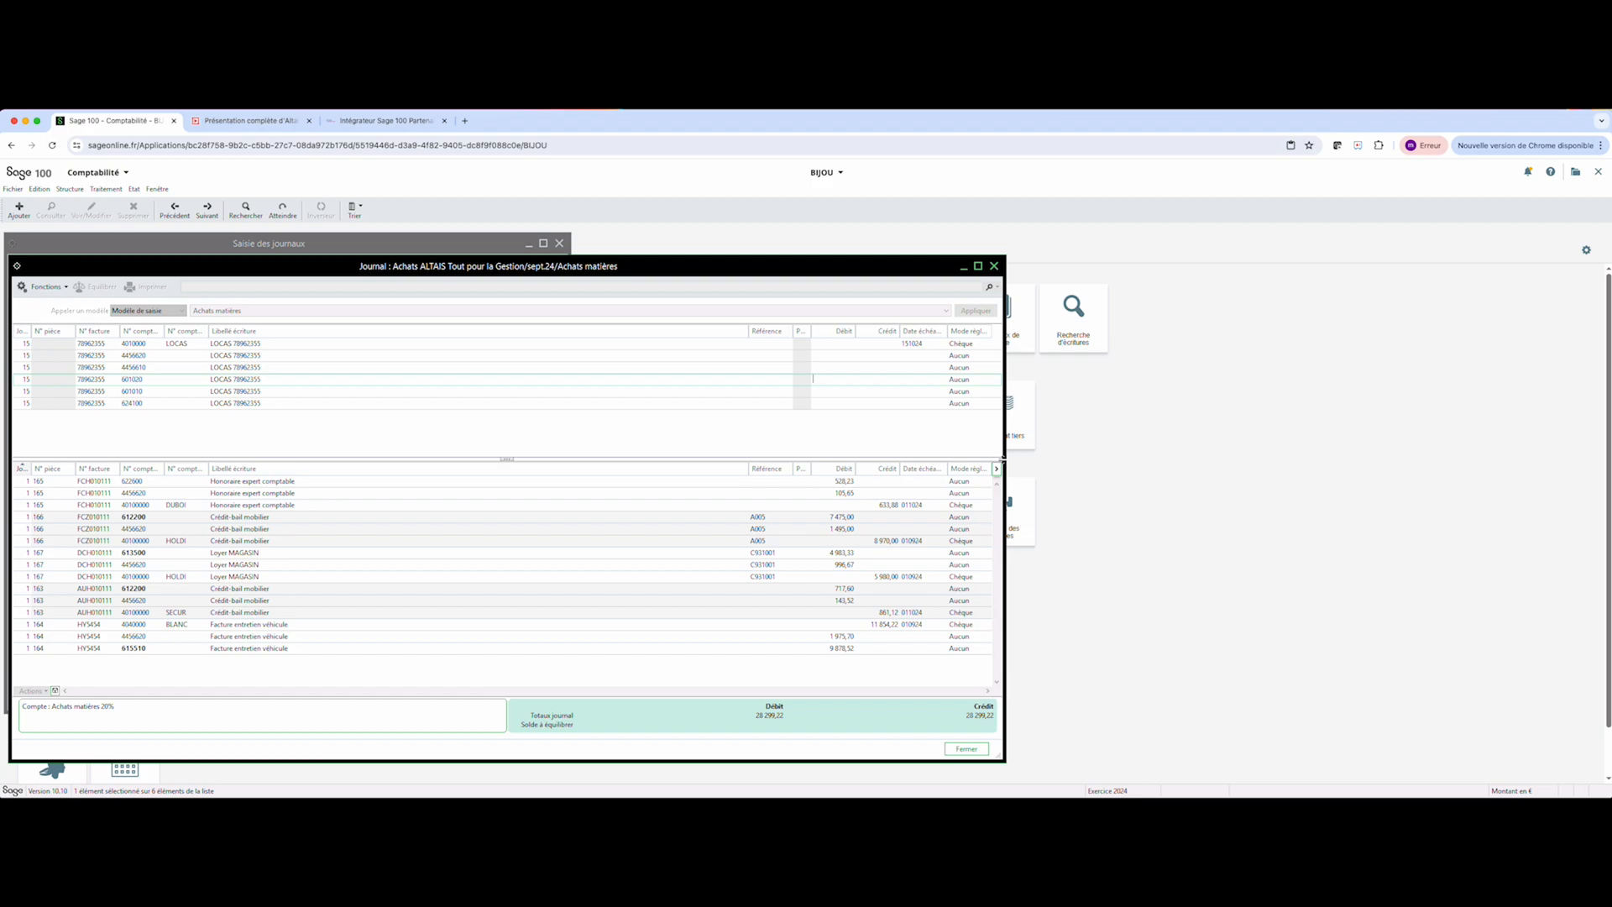
type("2360")
key("Return")
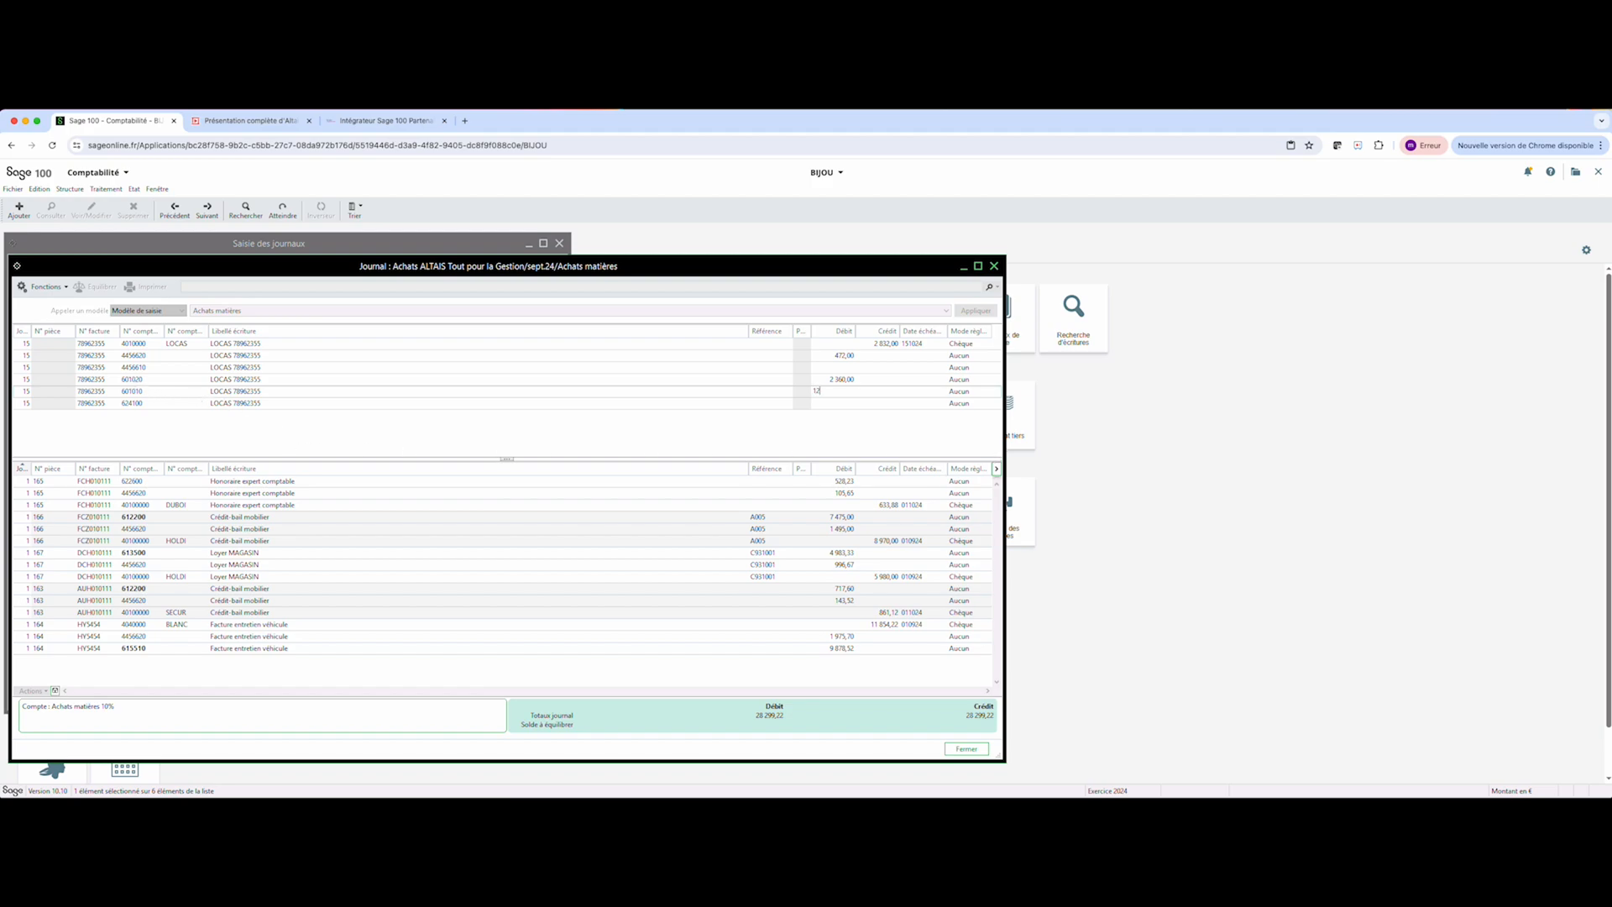
key("Return")
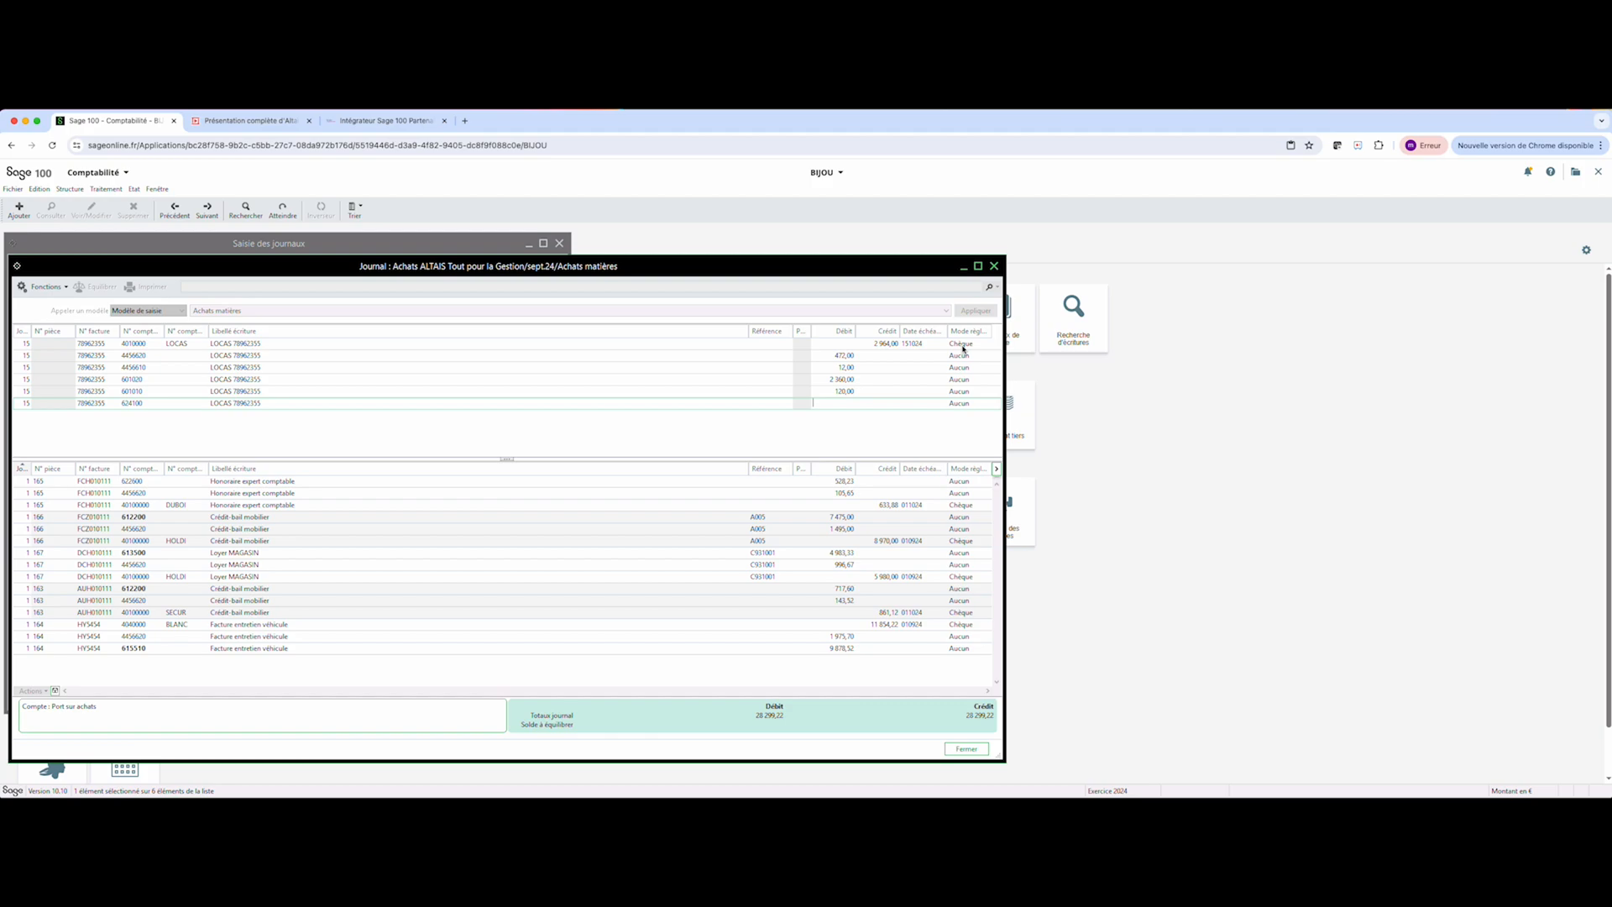
- Set the due day on the LOCAS supplier line to 31, then record the entry and close the purchases journal
left_click(925, 343)
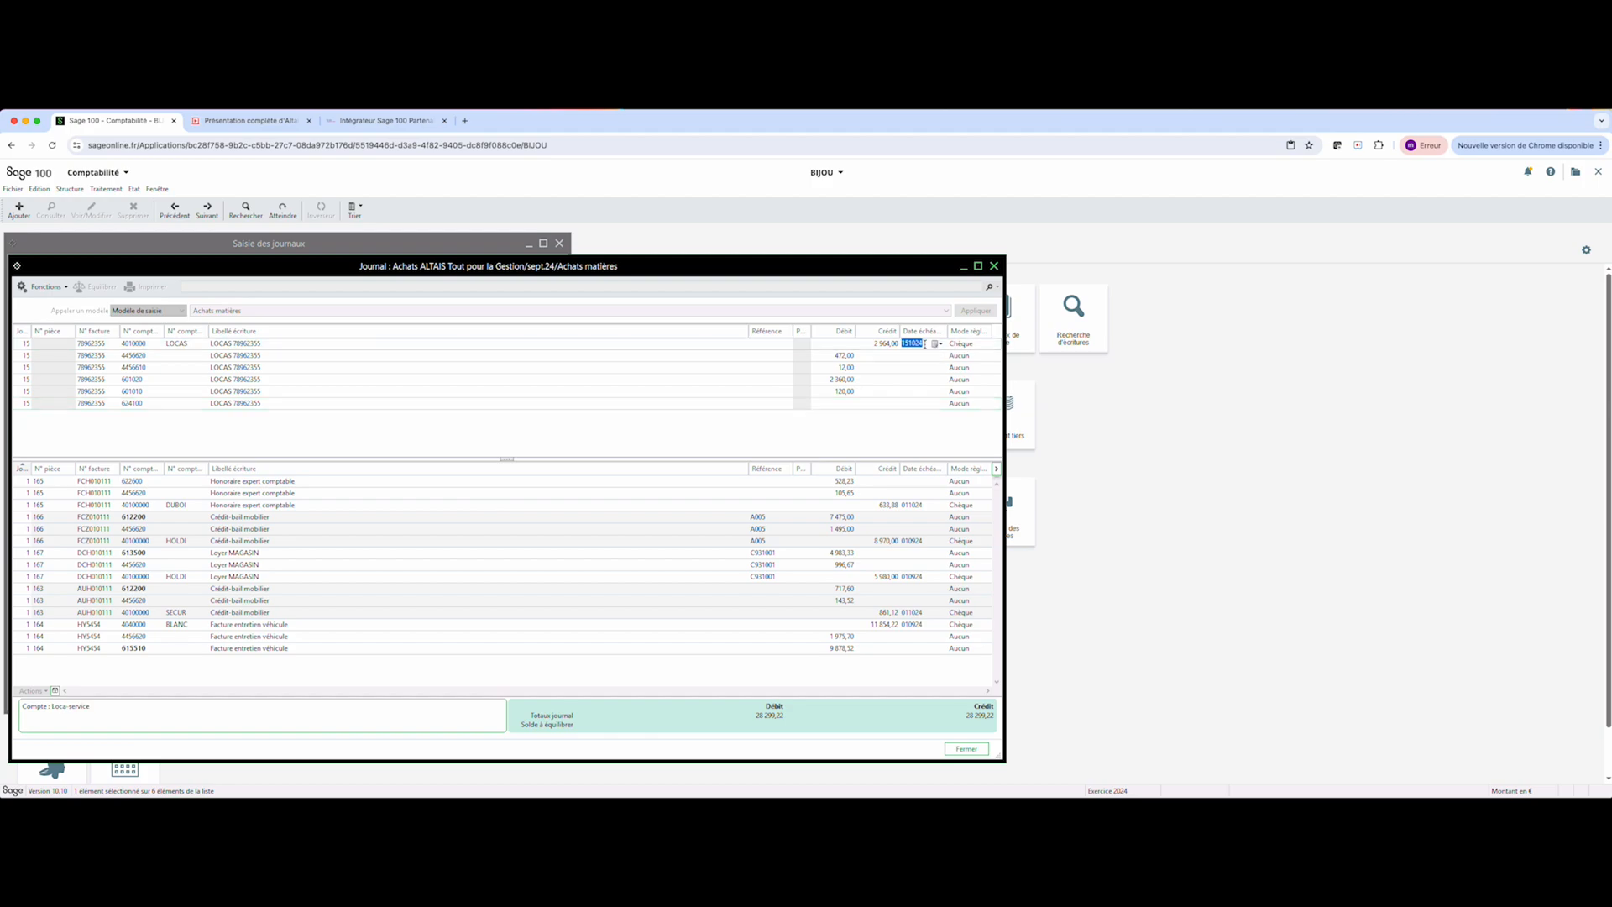
type("31")
key("Return")
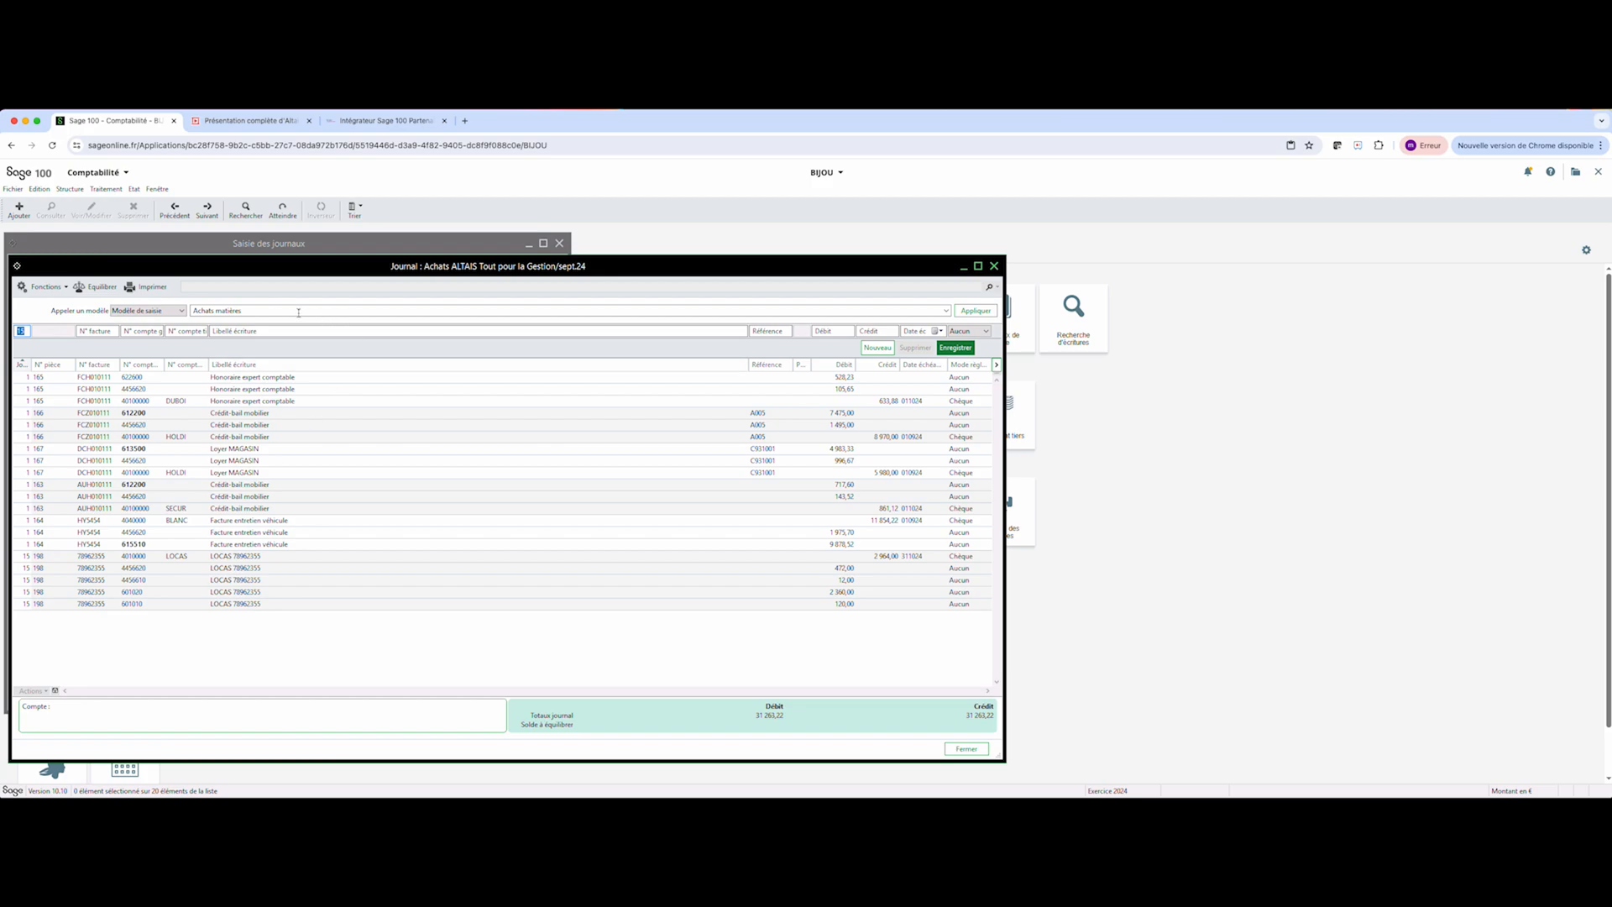
left_click(995, 265)
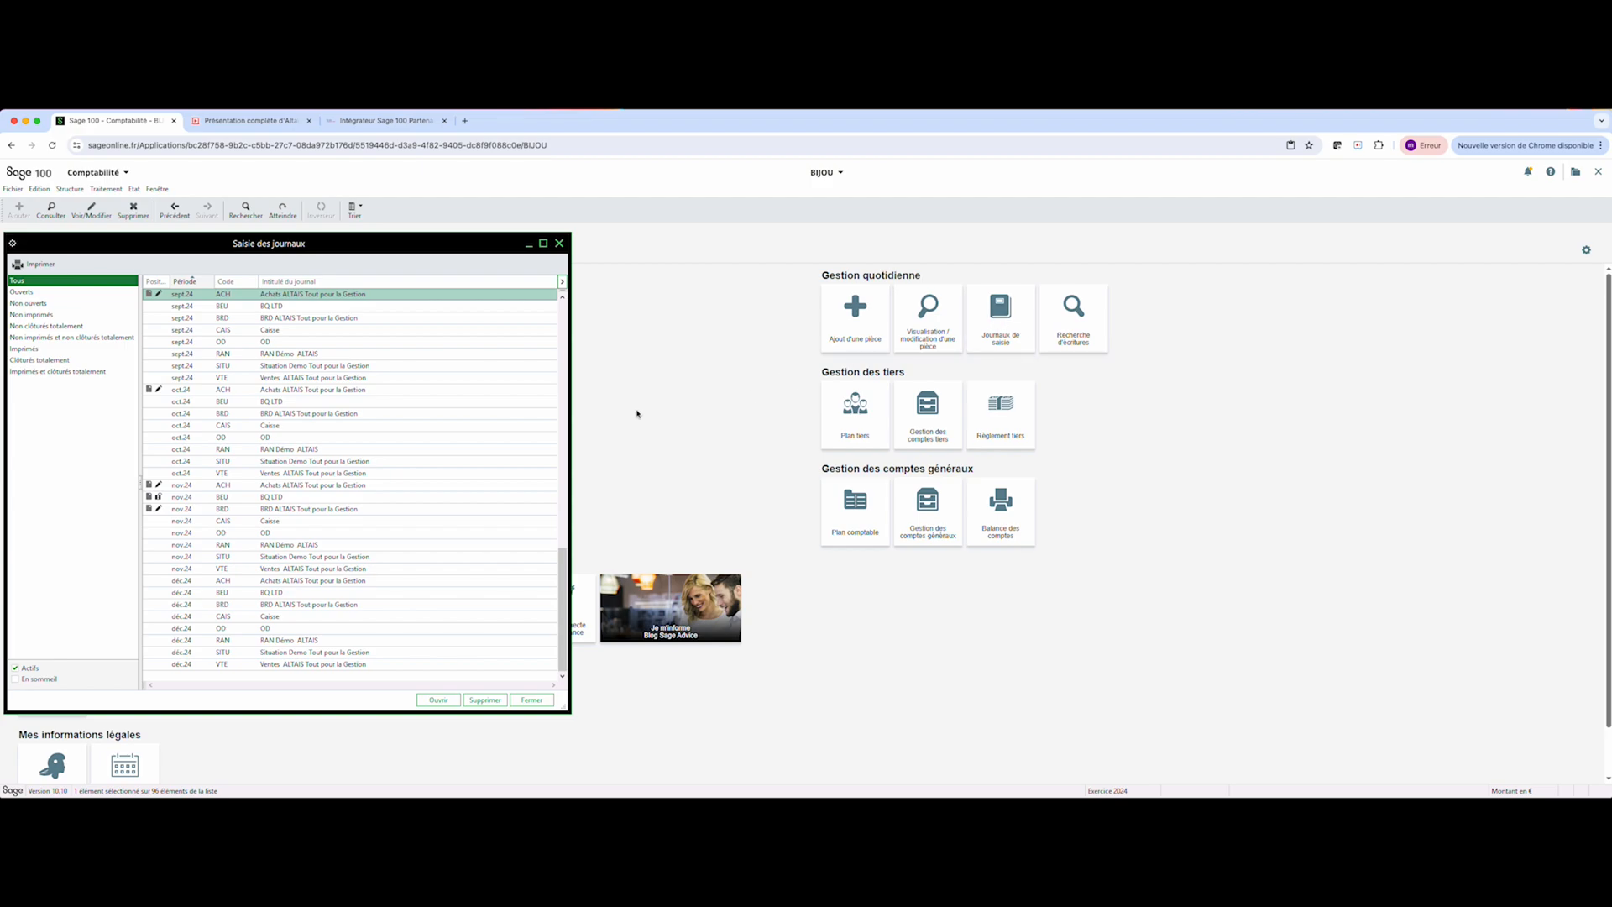
- Open the BQ LTD bank journal for October 2024, enlarge it and start a line with invoice number 53622
double_click(236, 407)
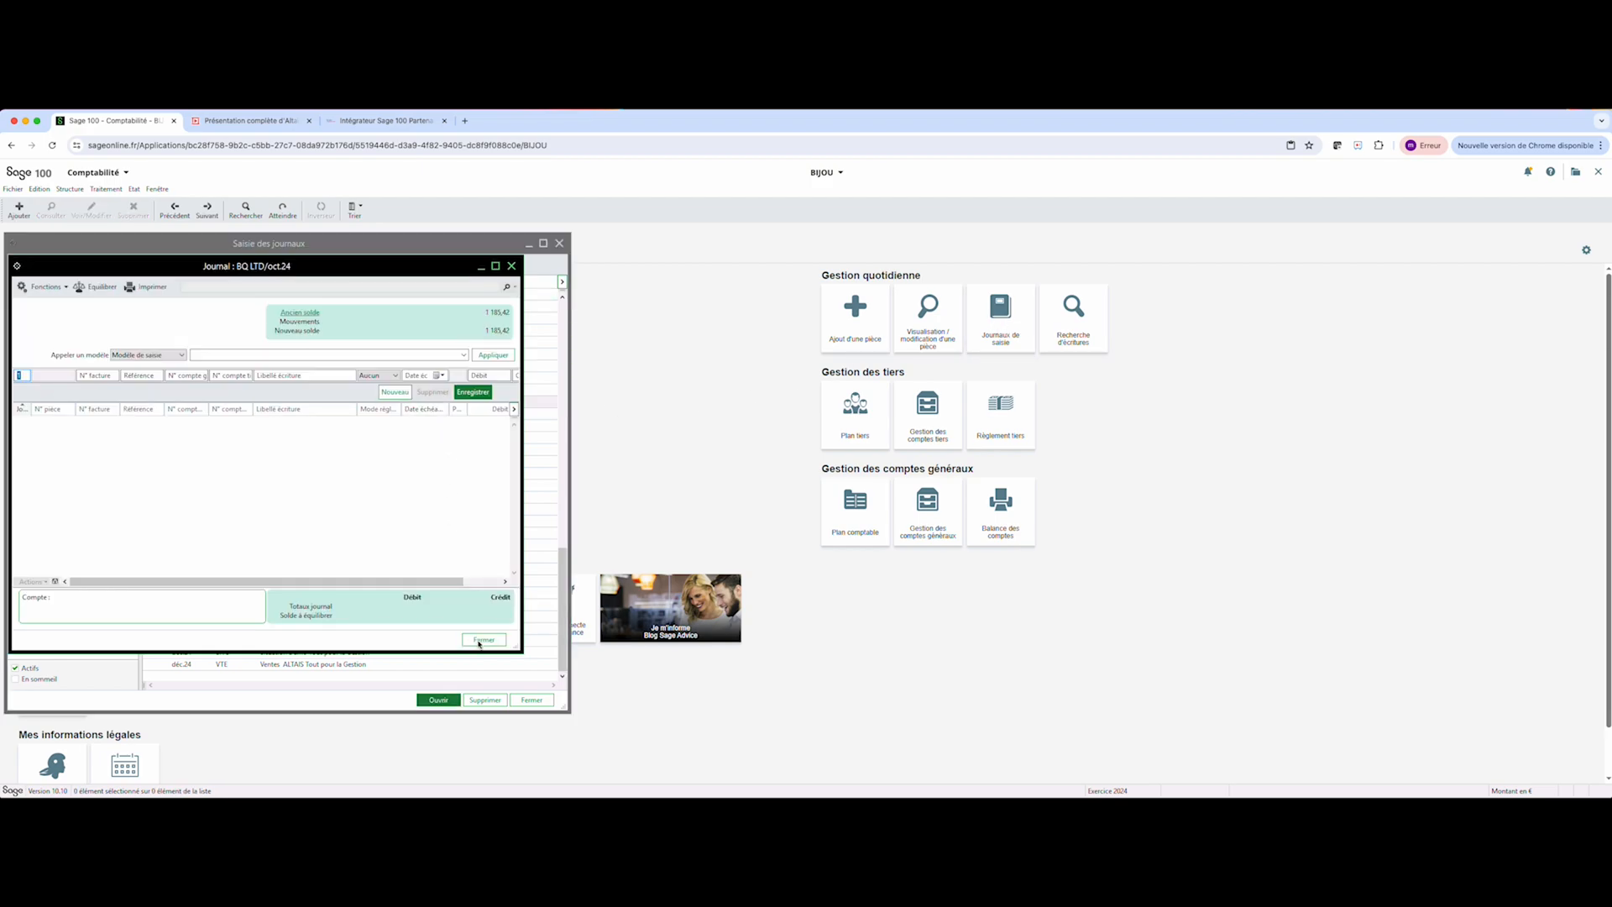
left_click_drag(522, 652, 1036, 751)
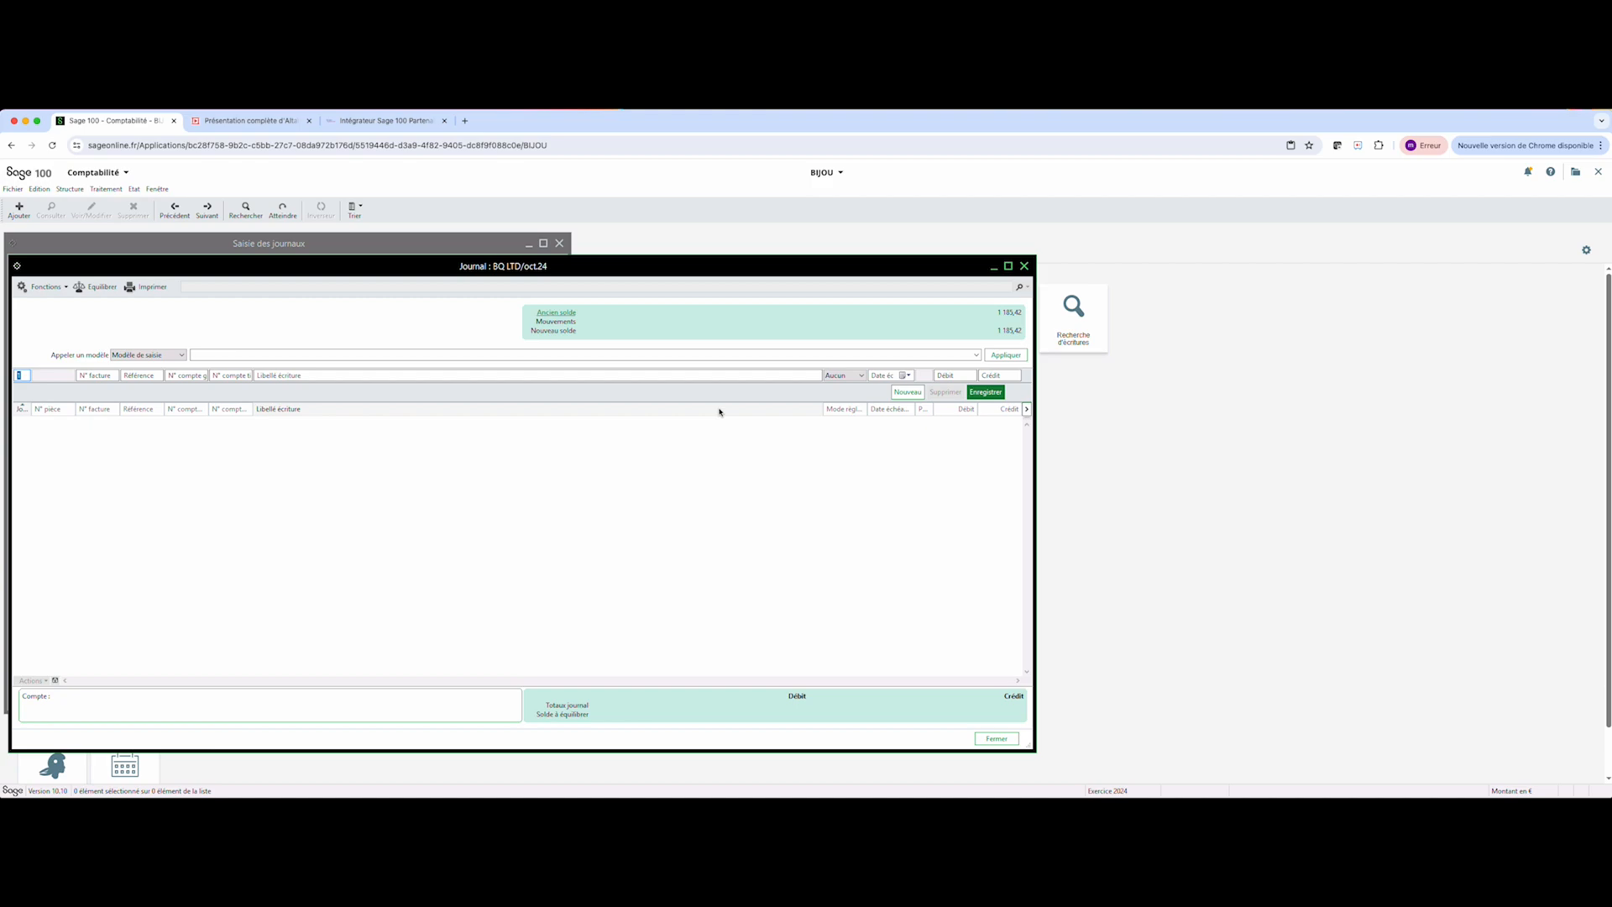
key("Tab")
type("53622")
key("Tab")
- Pick third-party account BILLO for the new line in the BQ LTD journal
key("Tab")
key("Tab")
key("Tab")
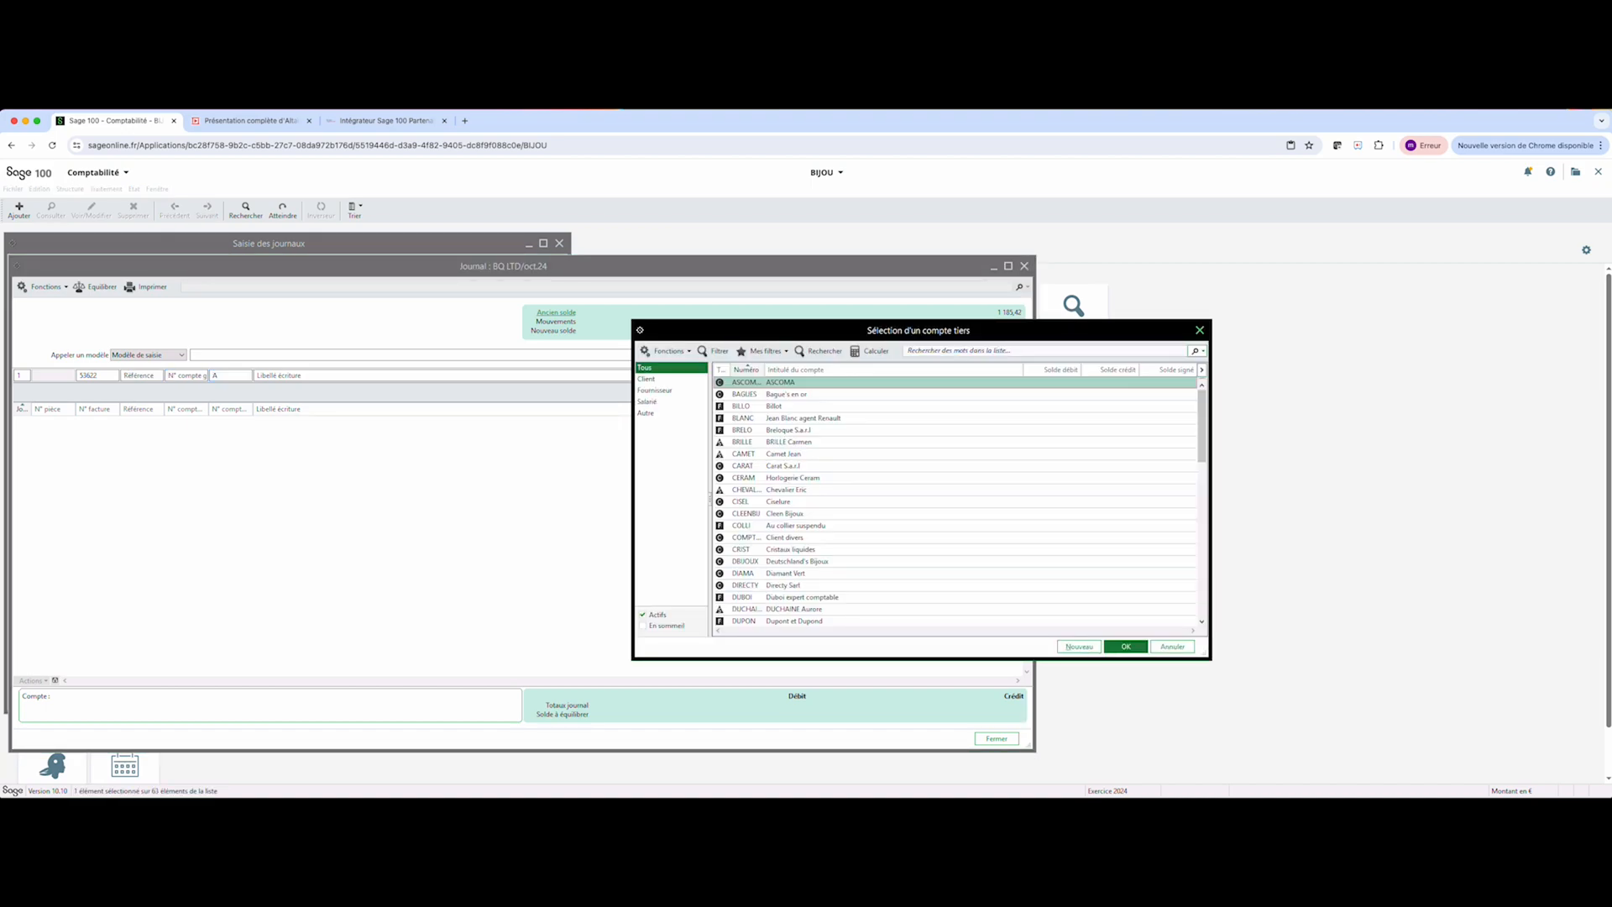
key("Down")
key("Down")
key("Return")
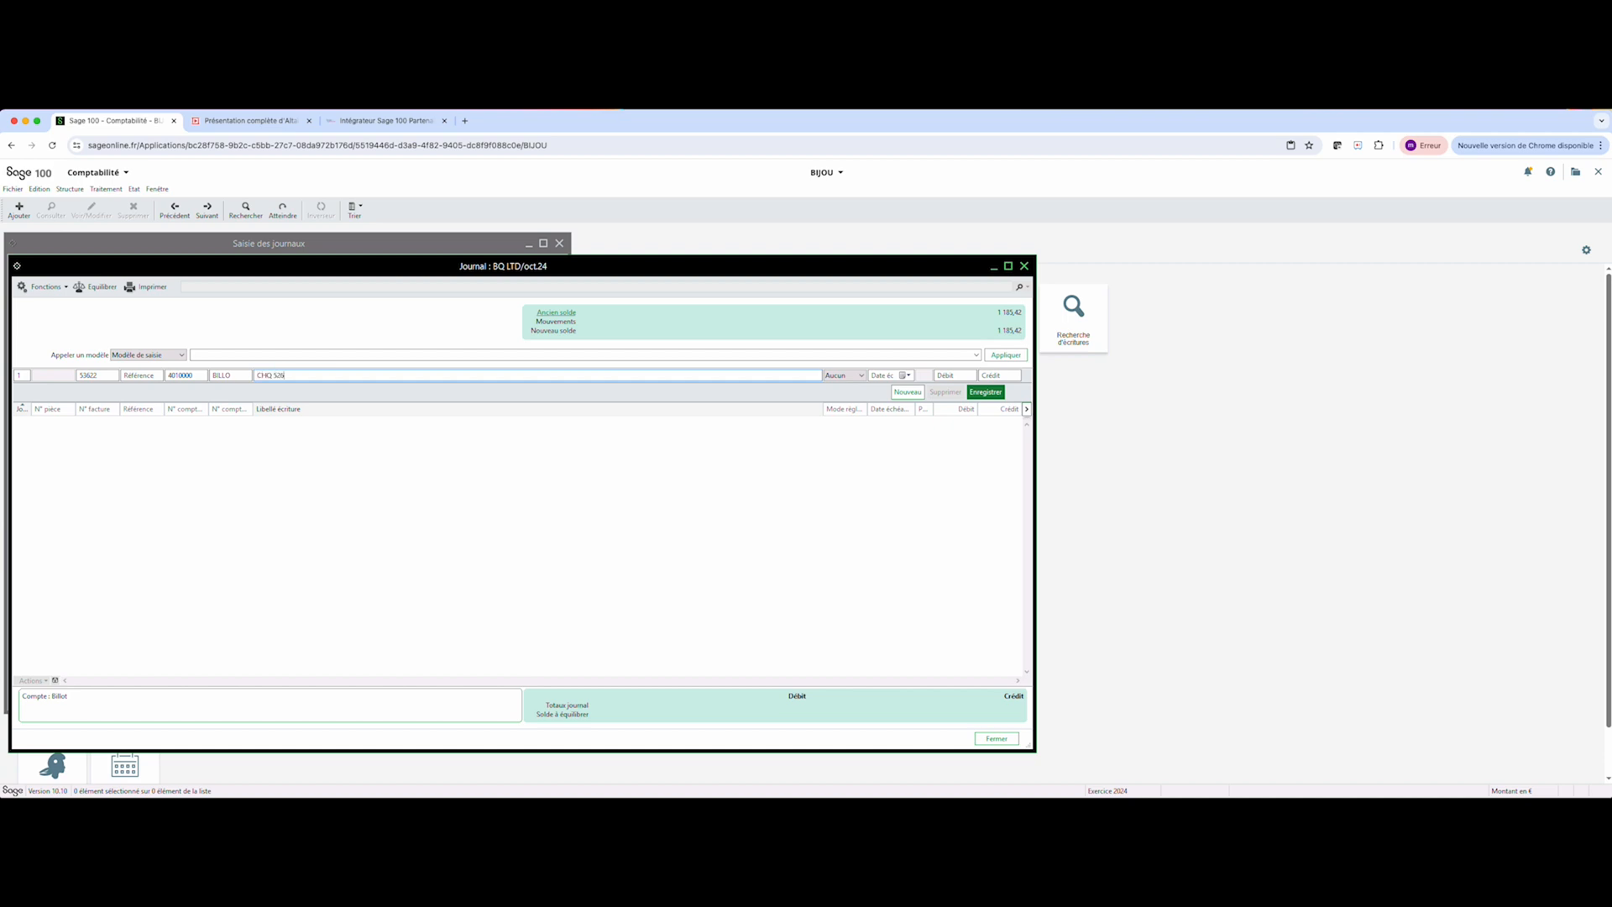
- Label the BILLO line CHQ 52631, enter a debit of 1200 and record it
key("Tab")
key("Tab")
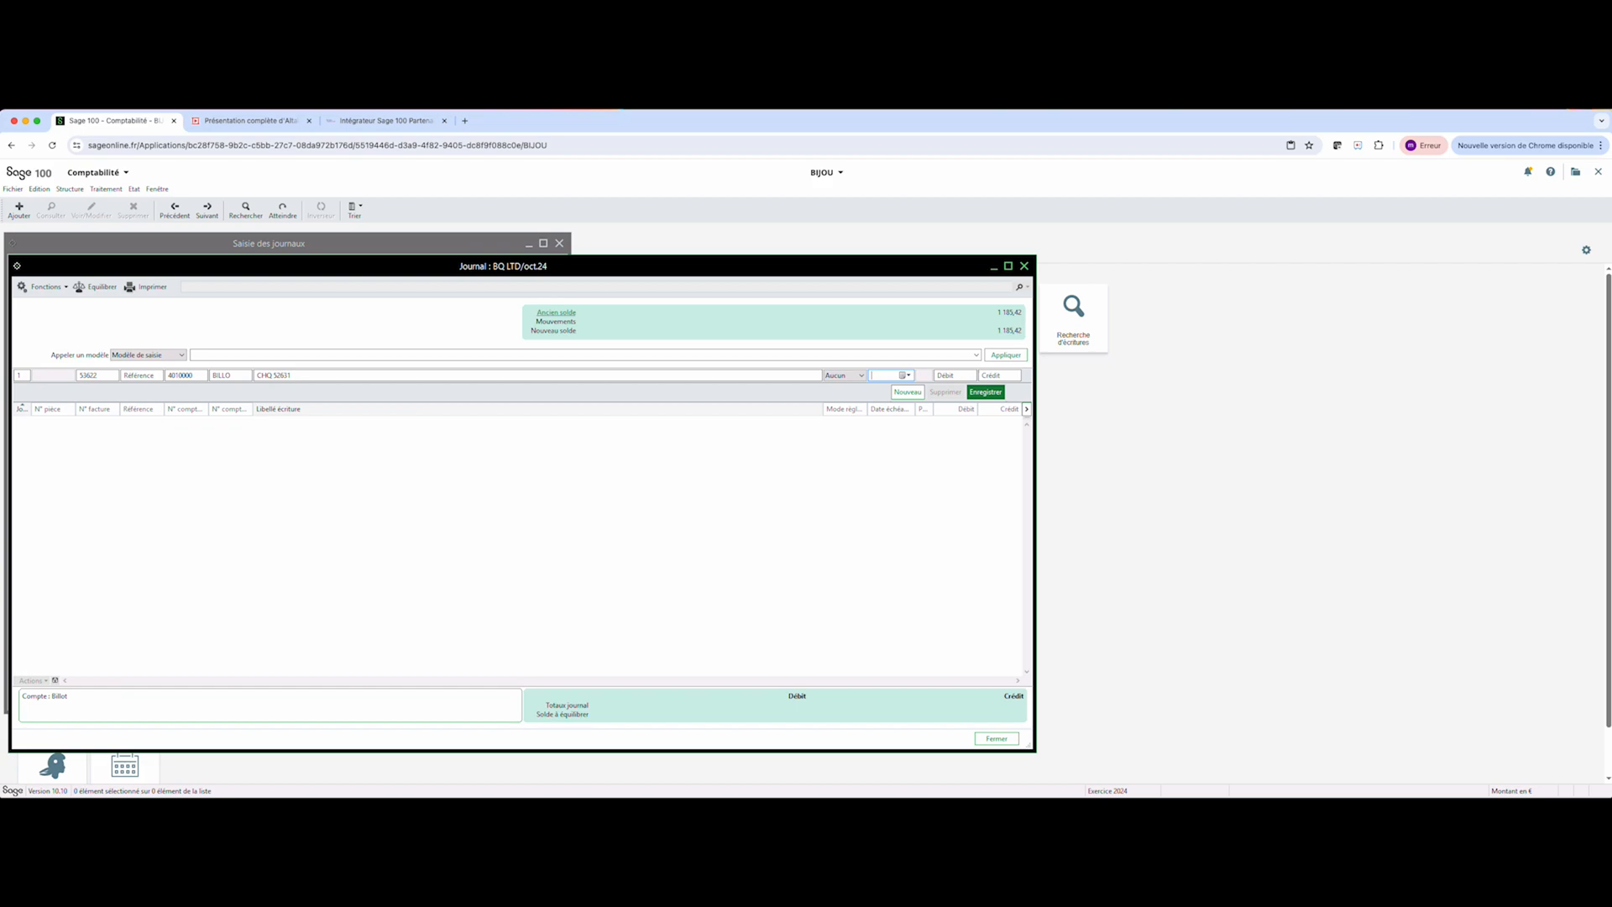
key("Tab")
key("Return")
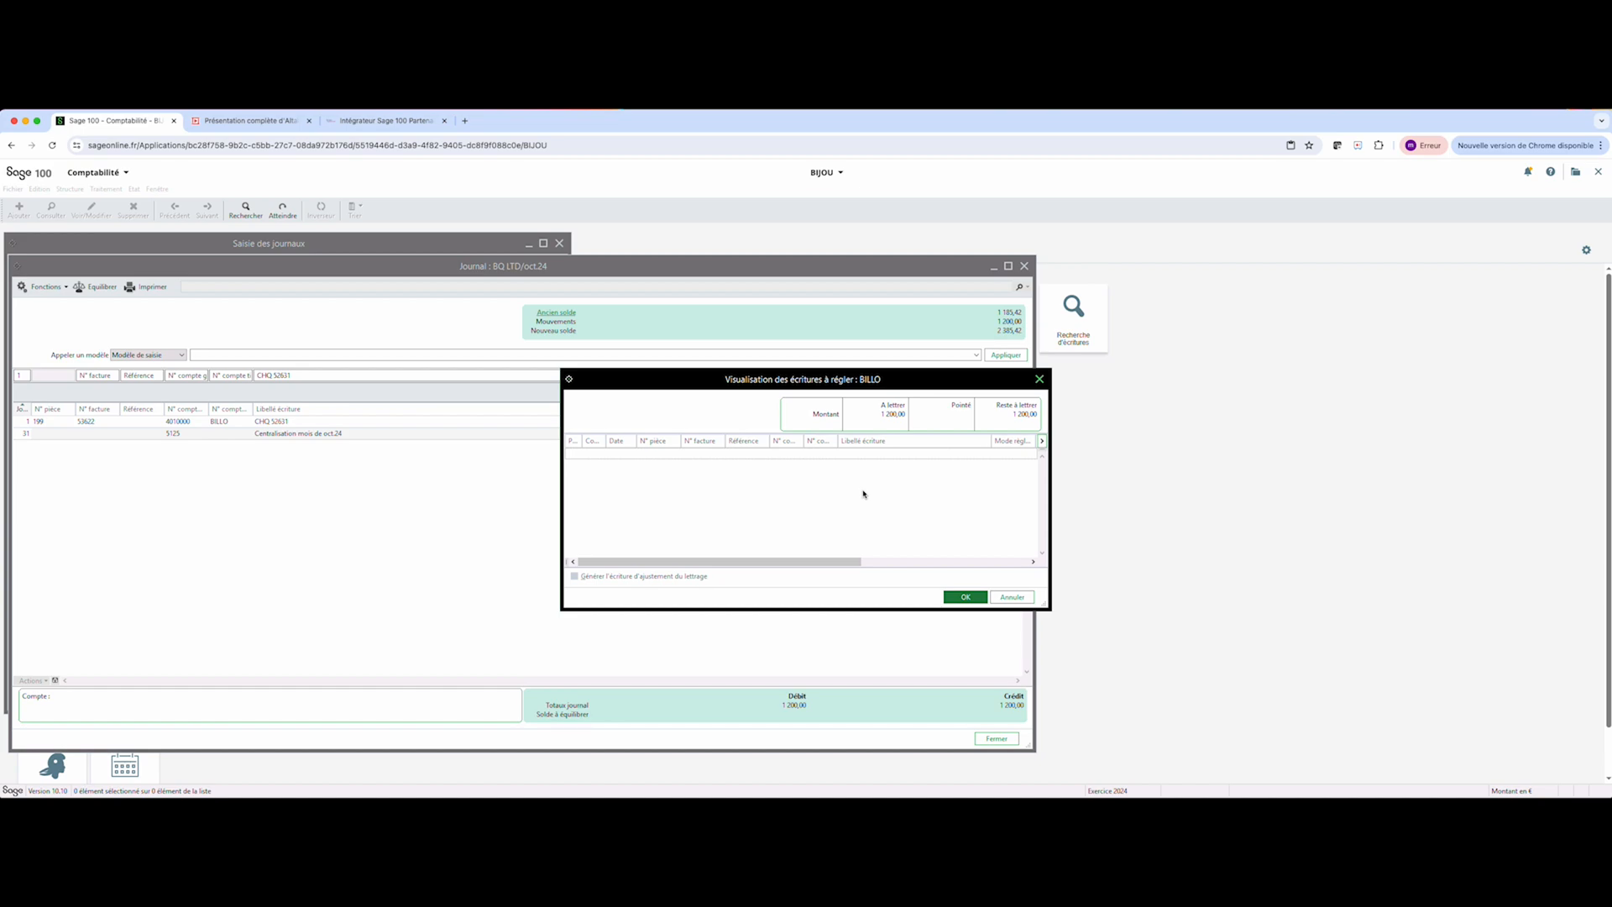
- Accept the BILLO entries-to-settle window, then close the bank journal and the journal list
left_click(964, 597)
key("Tab")
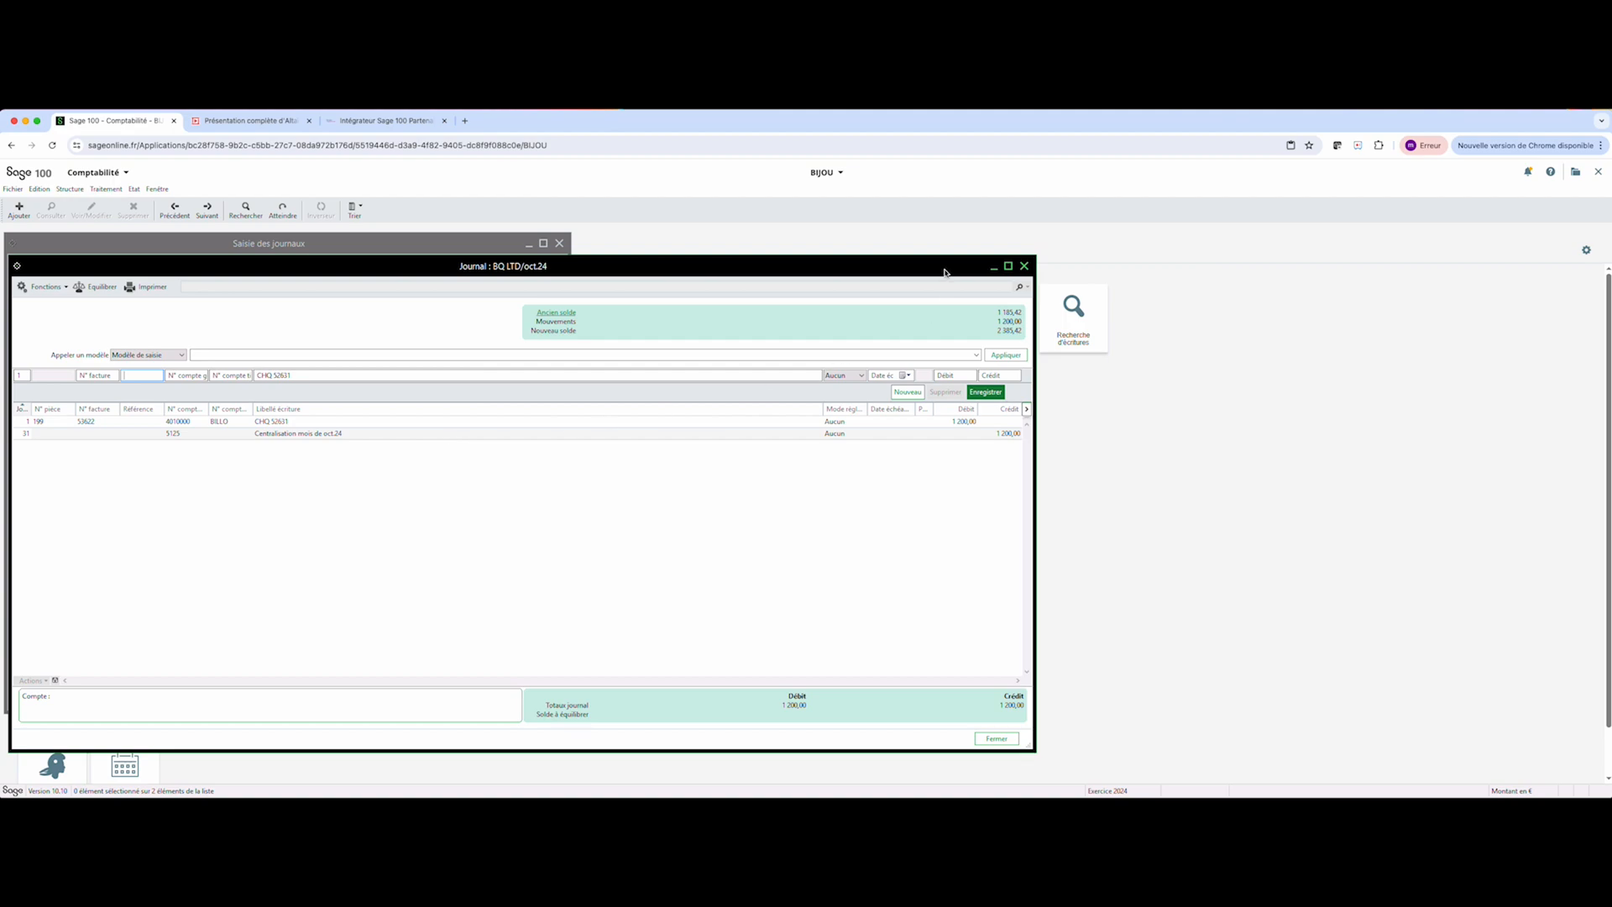
left_click(1024, 267)
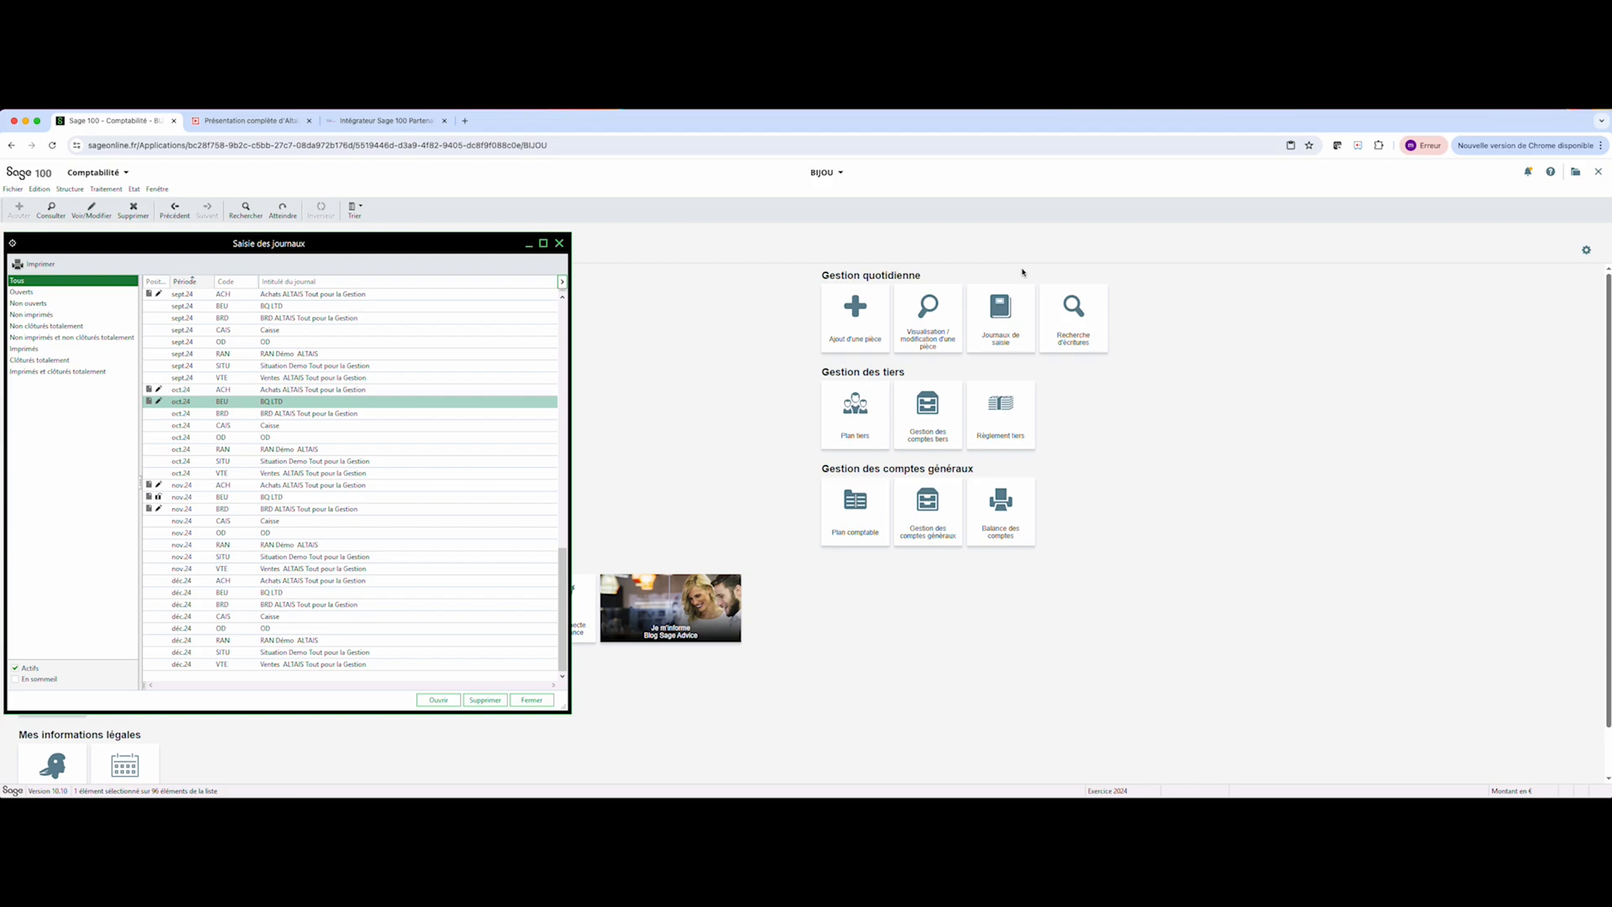
left_click(559, 243)
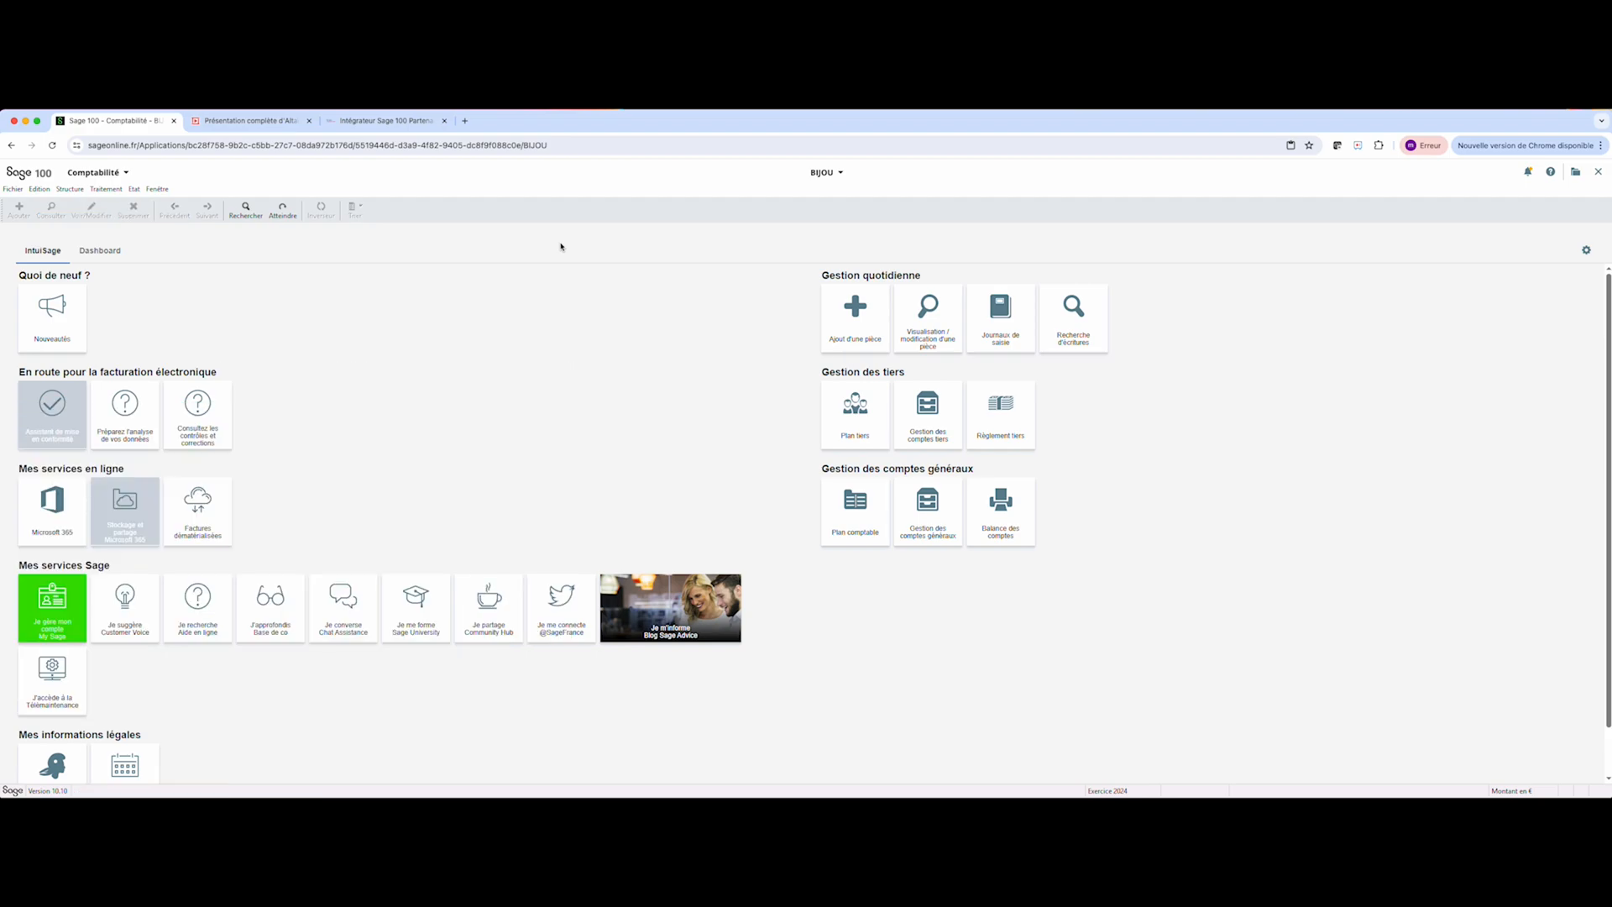
left_click(134, 190)
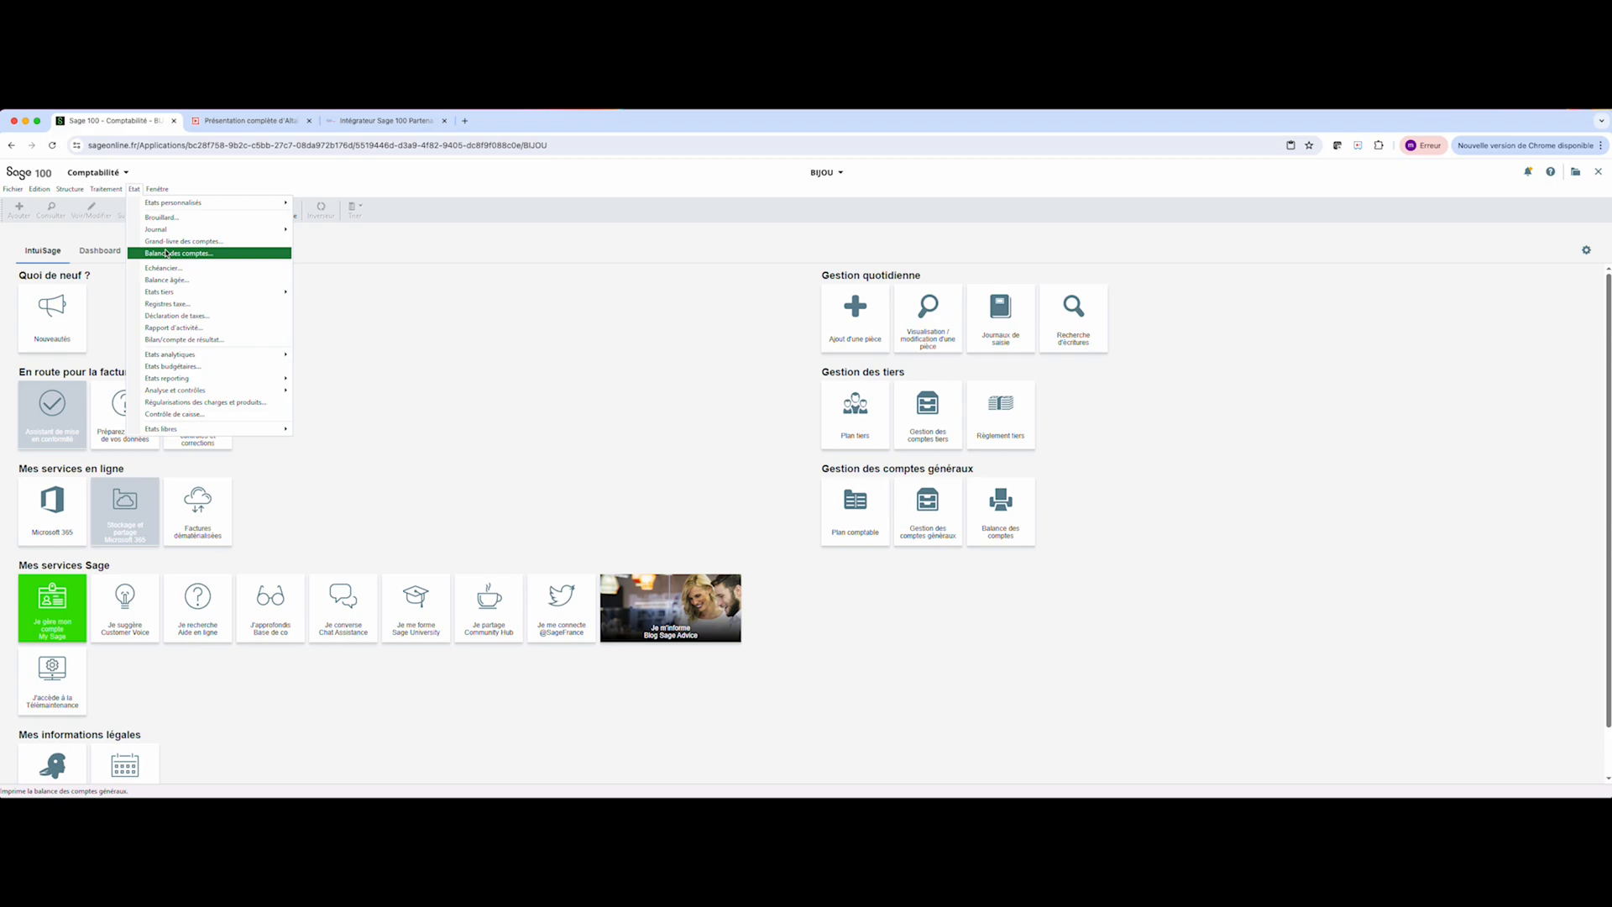
left_click(16, 191)
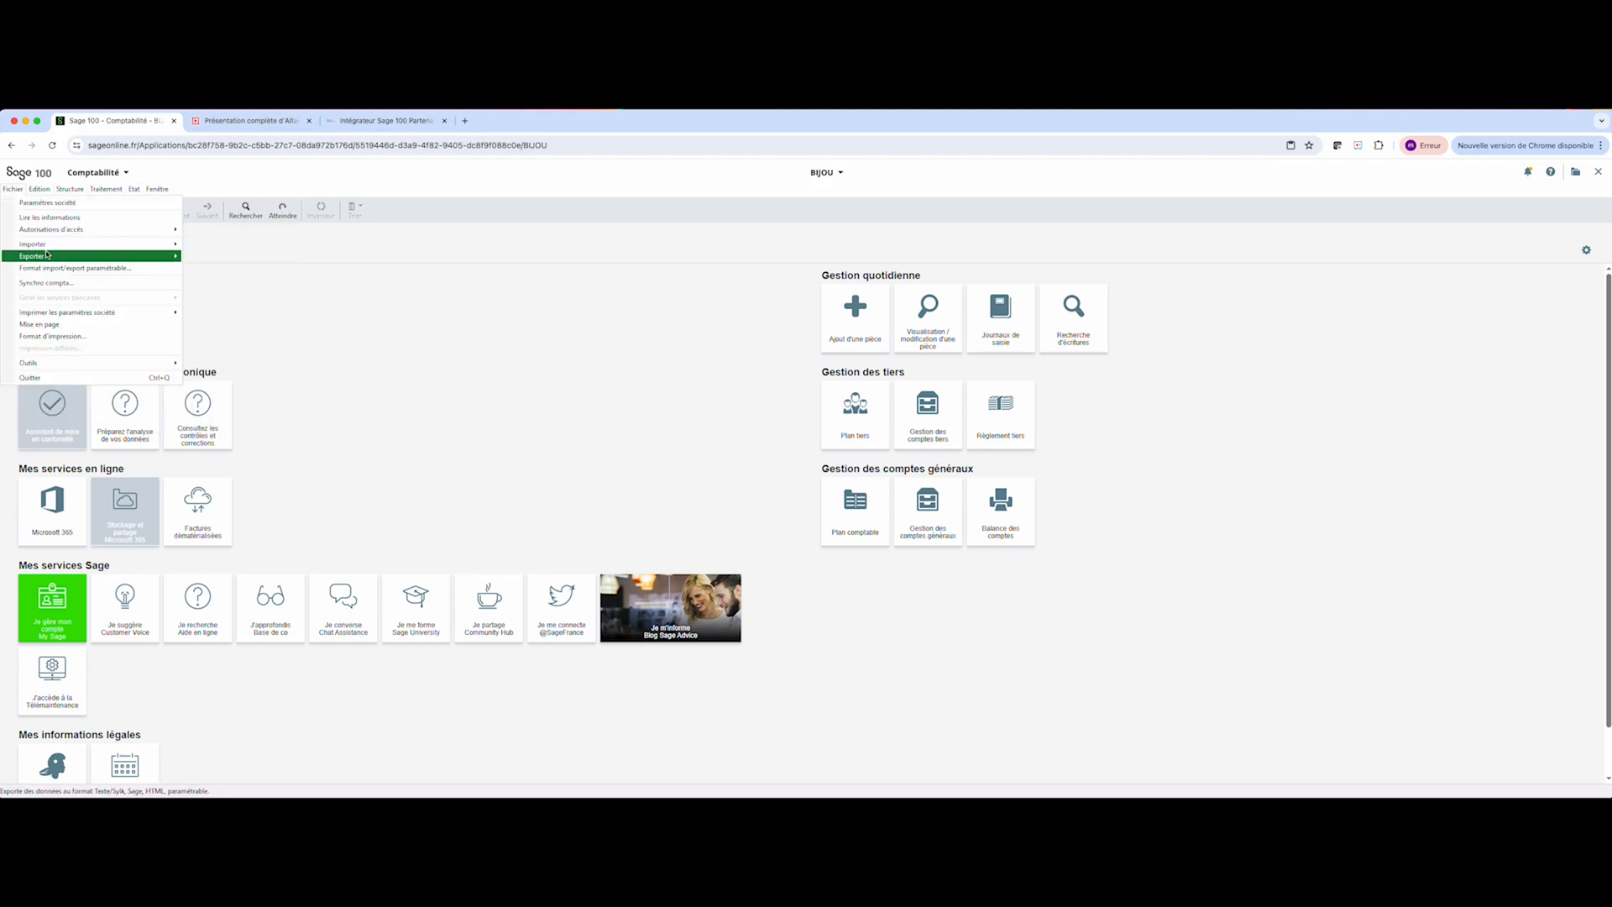
mouse_move(47, 254)
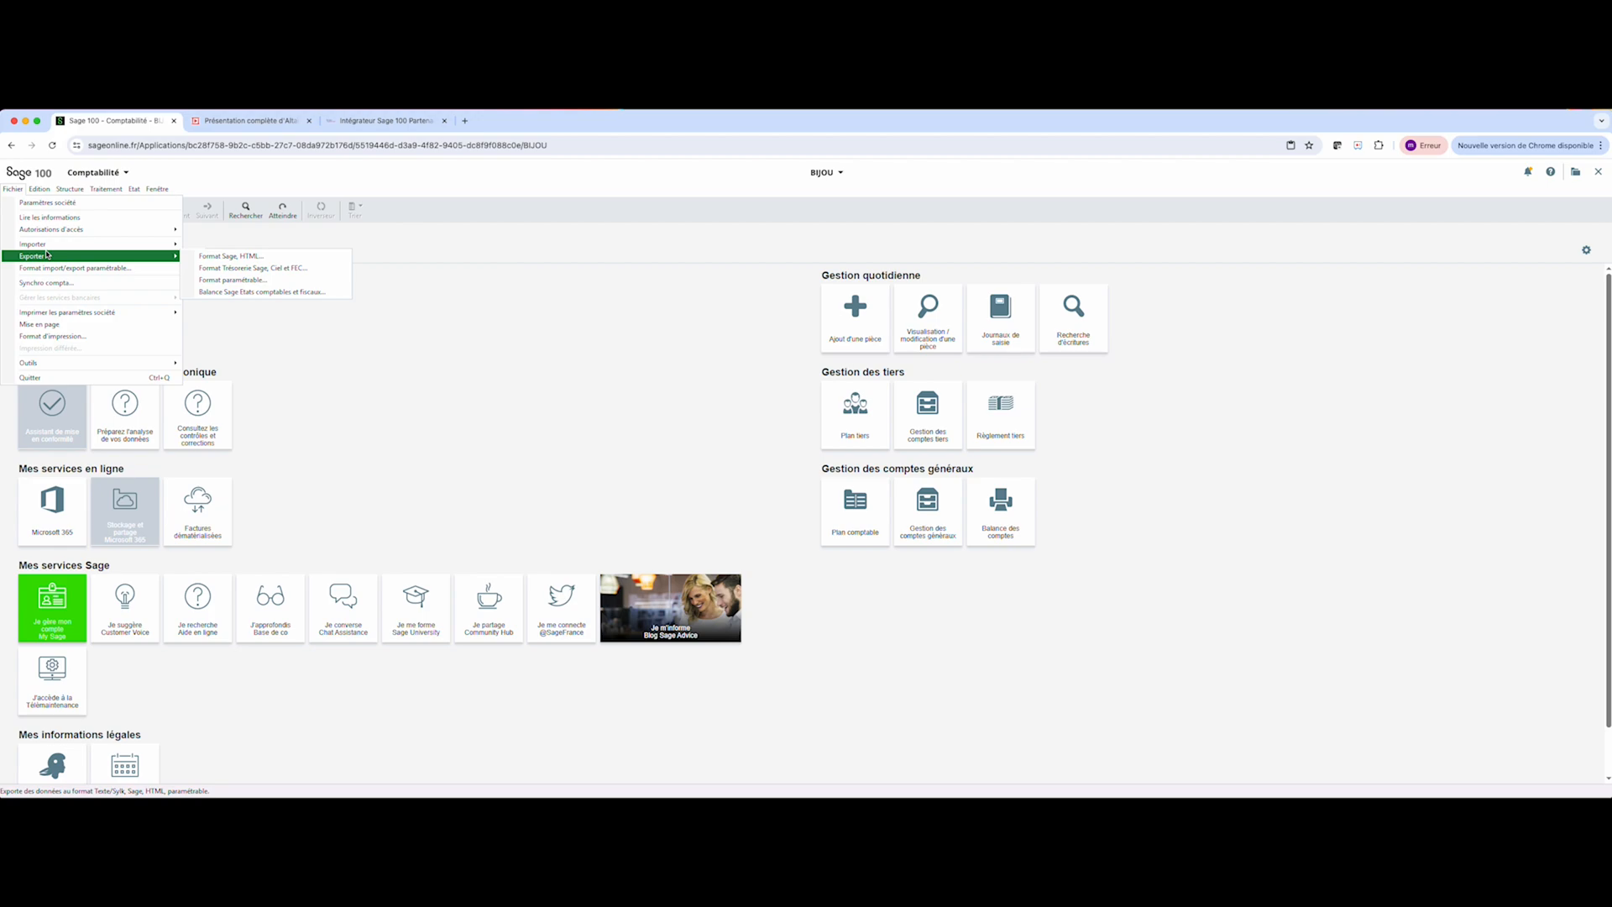
left_click(409, 298)
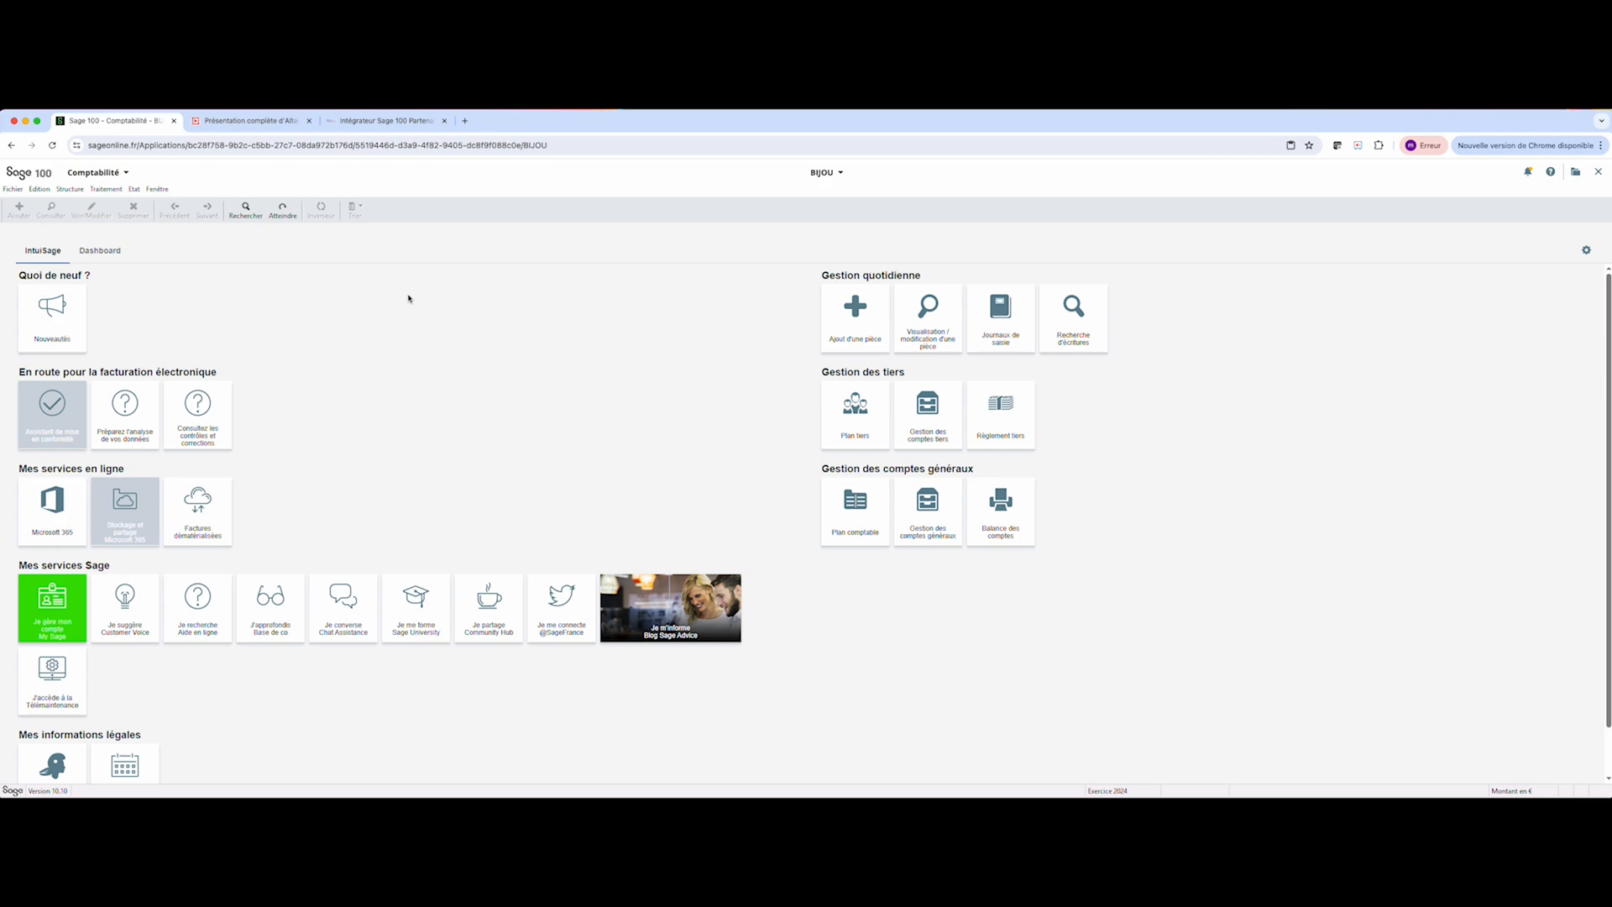
left_click(114, 174)
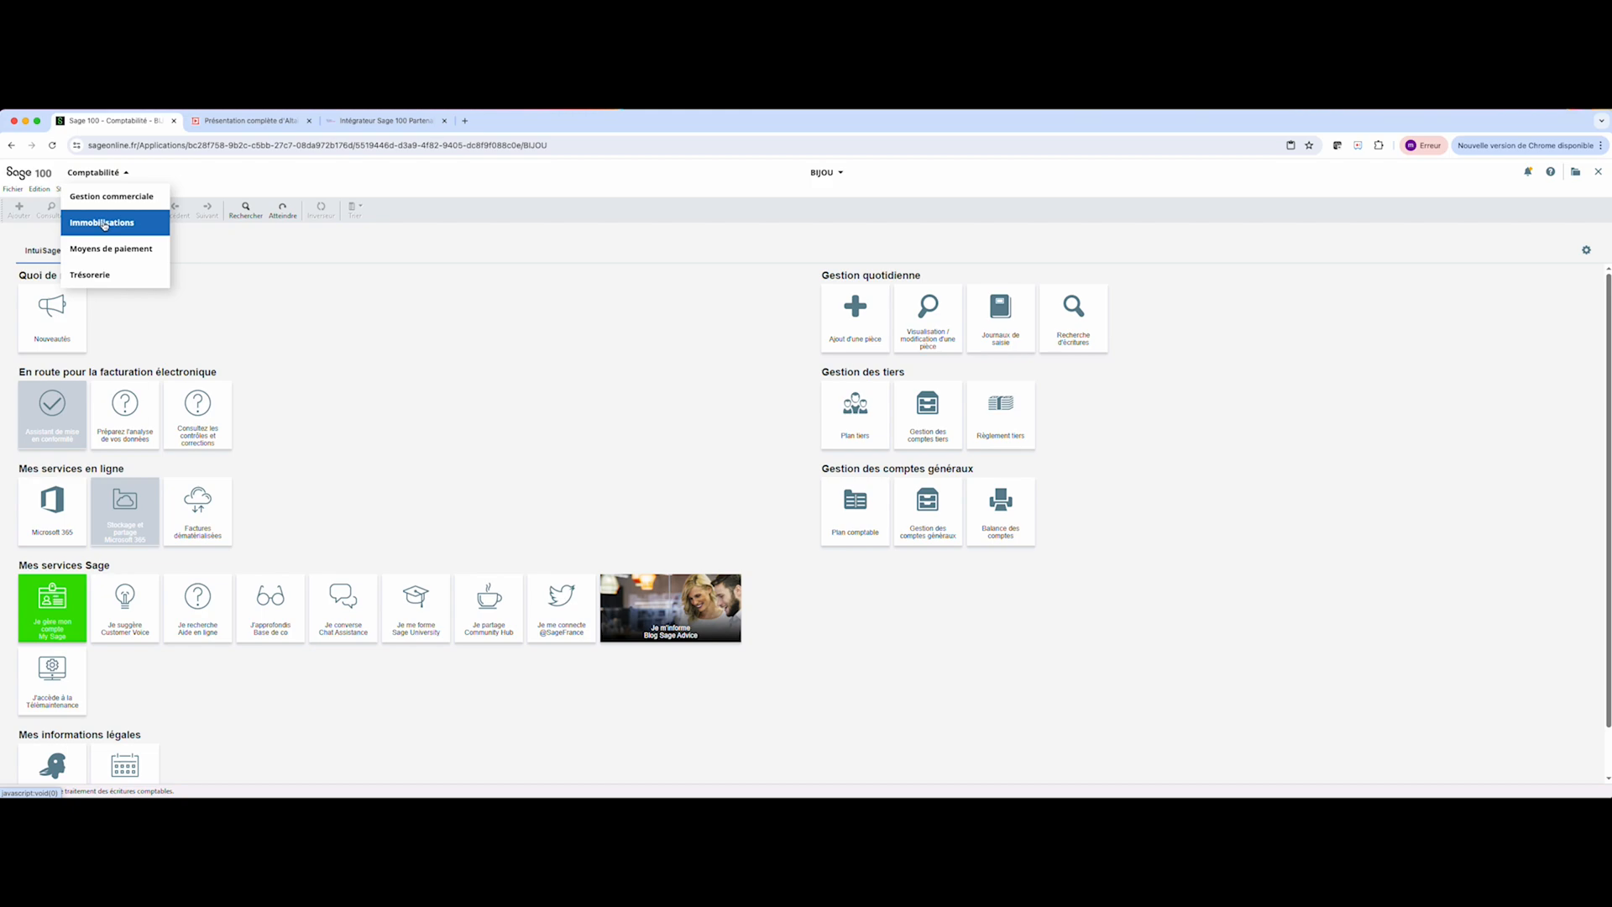
left_click(237, 247)
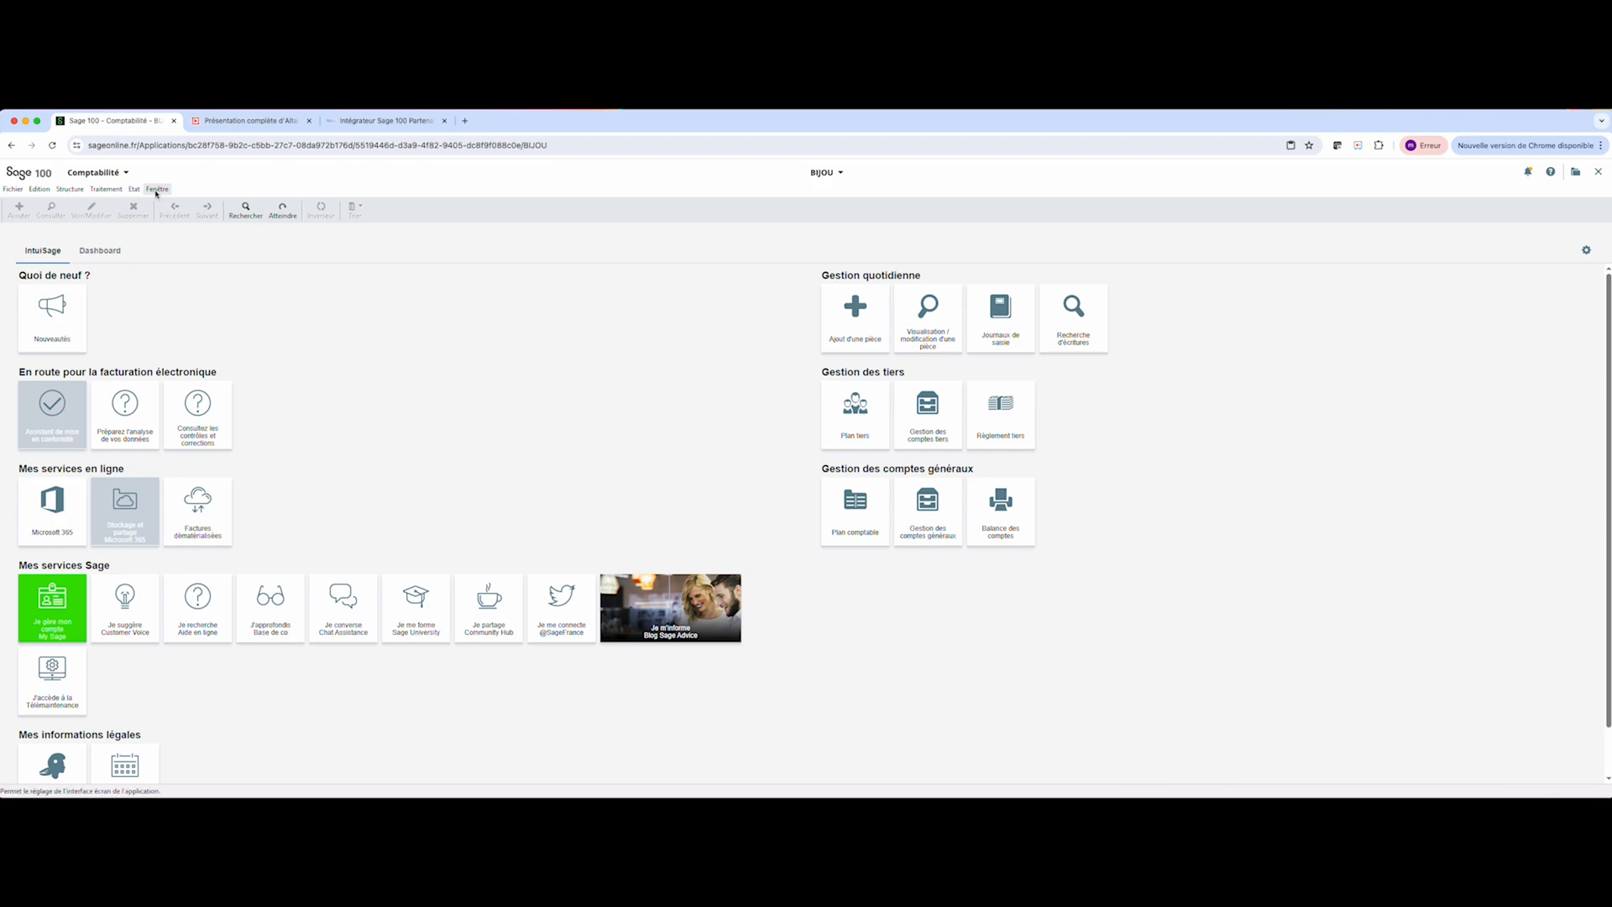
left_click(156, 190)
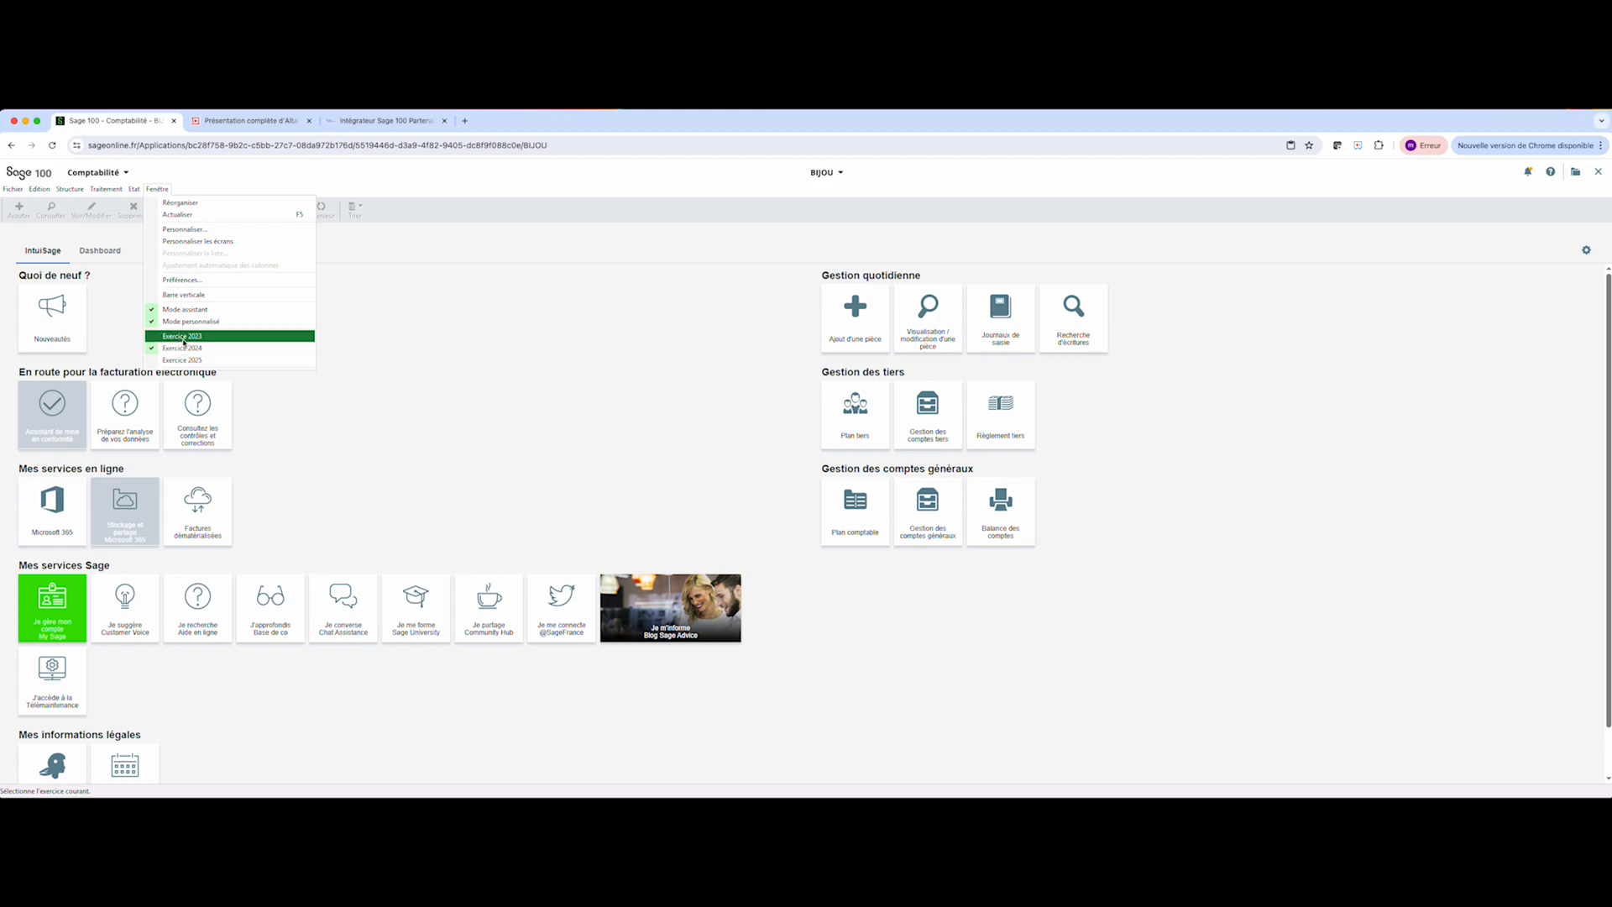
- Switch to the Gestion commerciale application and dismiss the fiscal closing notice
left_click(126, 177)
left_click(119, 195)
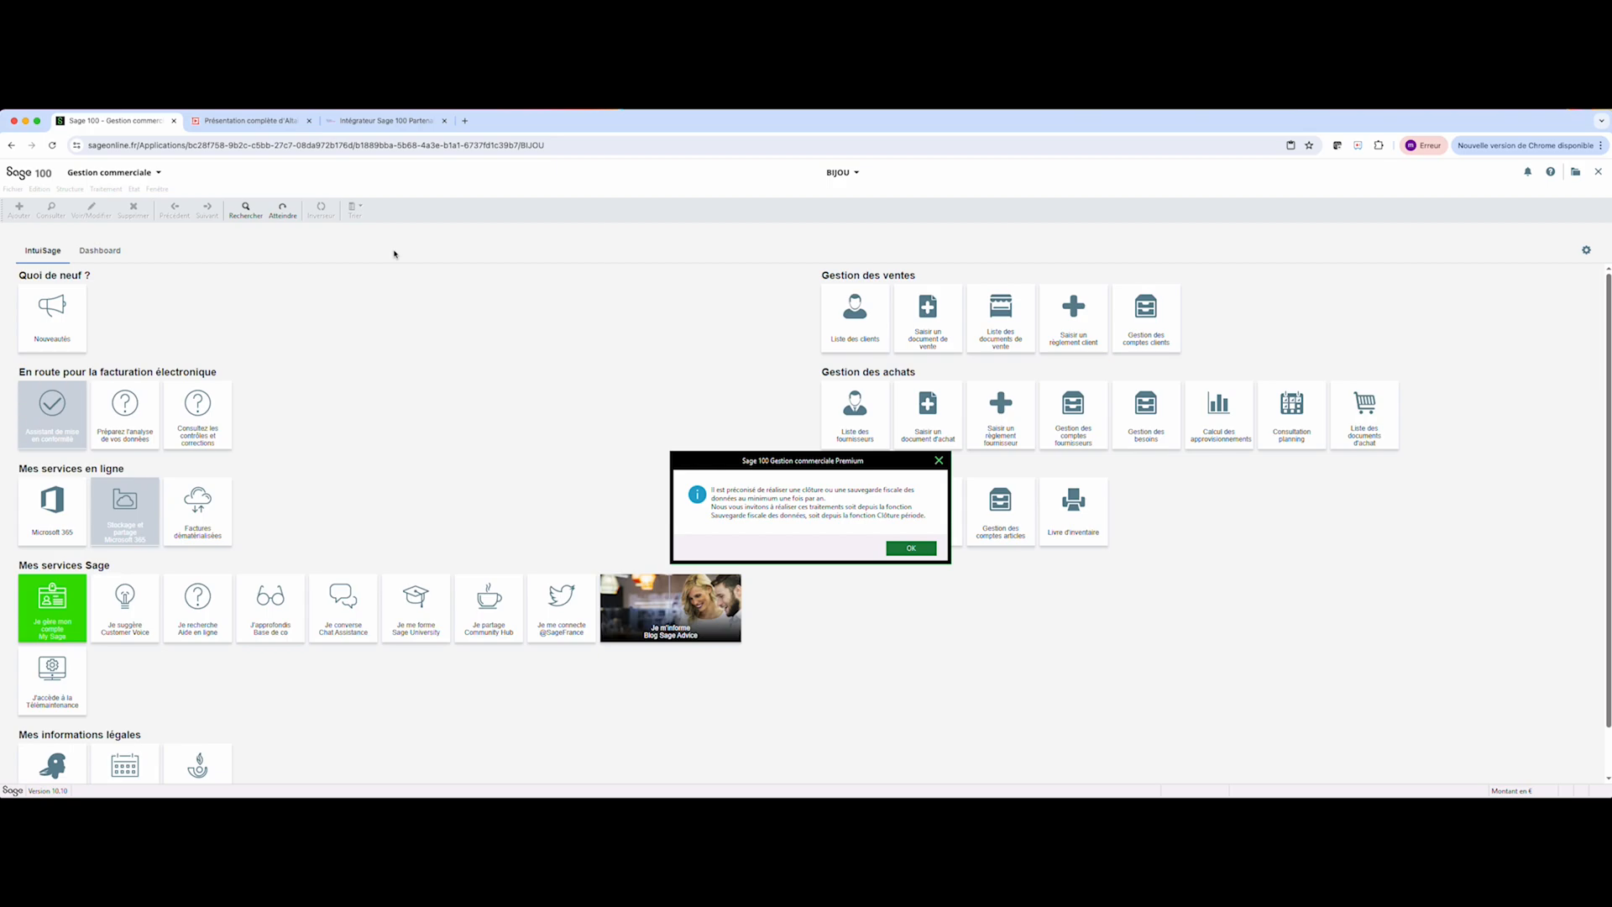
left_click(907, 546)
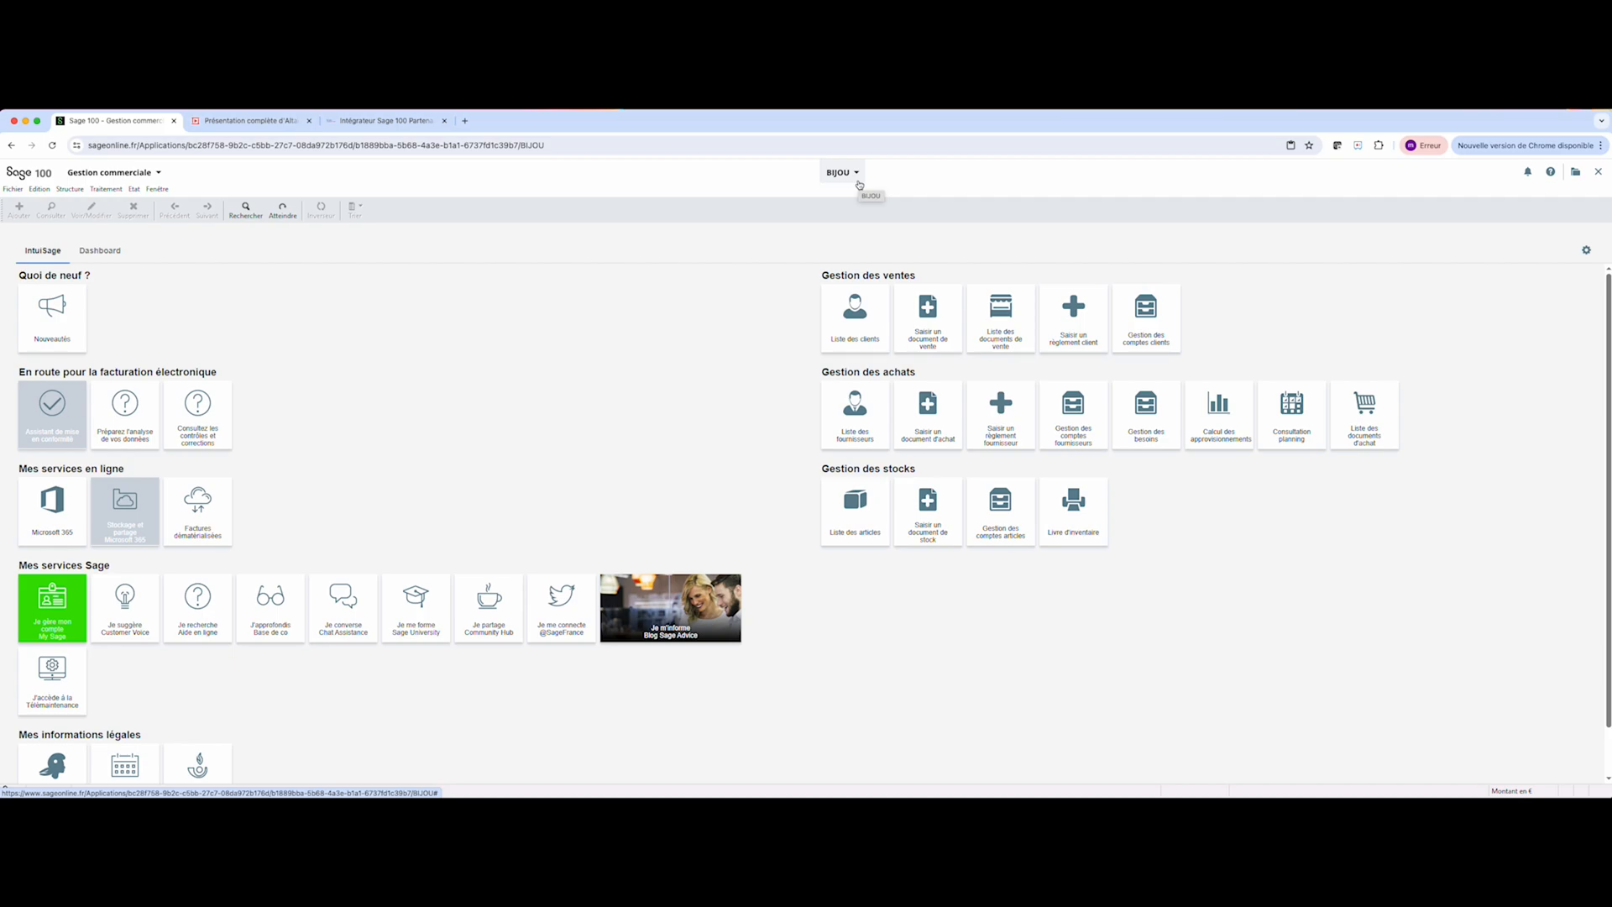
- In Moyens de paiement, start entering issued transfers and choose to incorporate due items from Comptabilité Sage
left_click(146, 176)
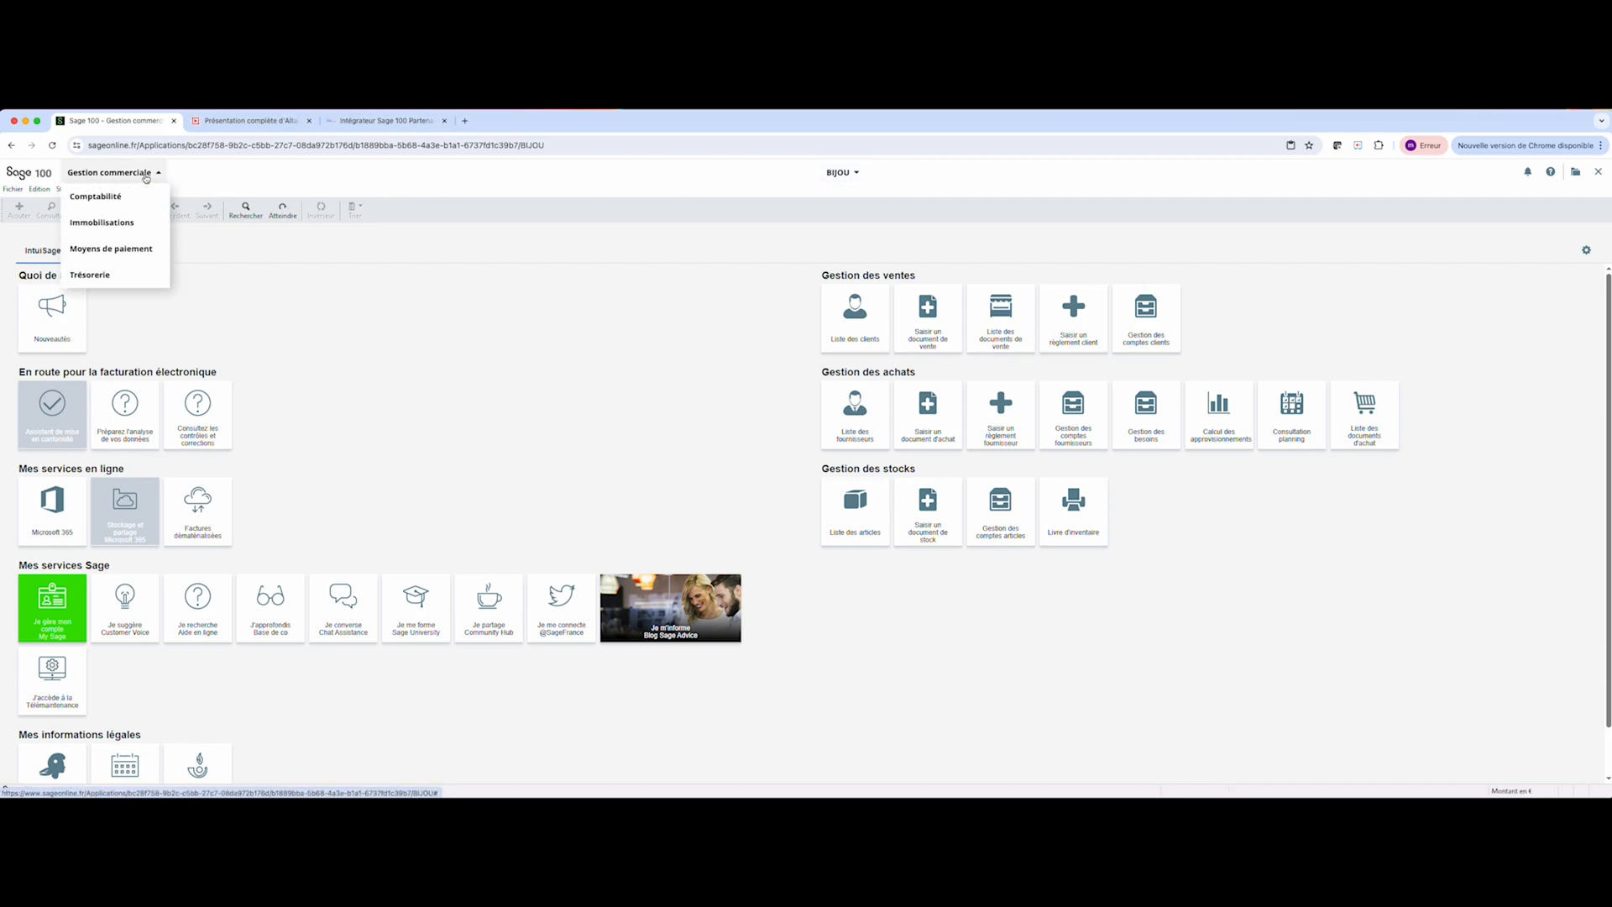
left_click(116, 251)
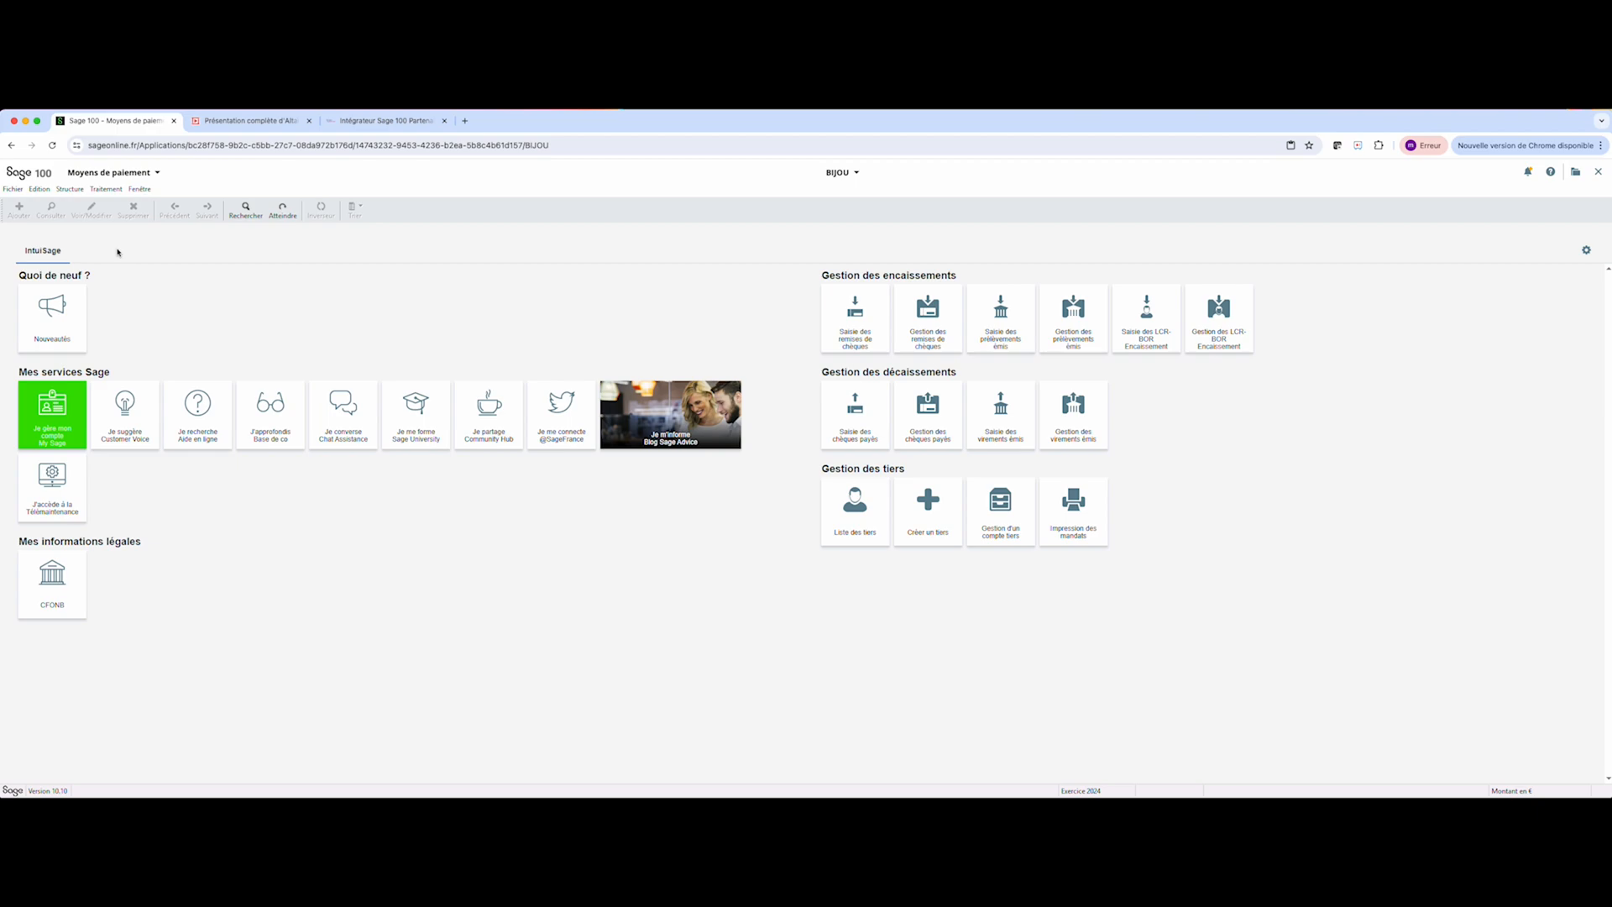
left_click(108, 189)
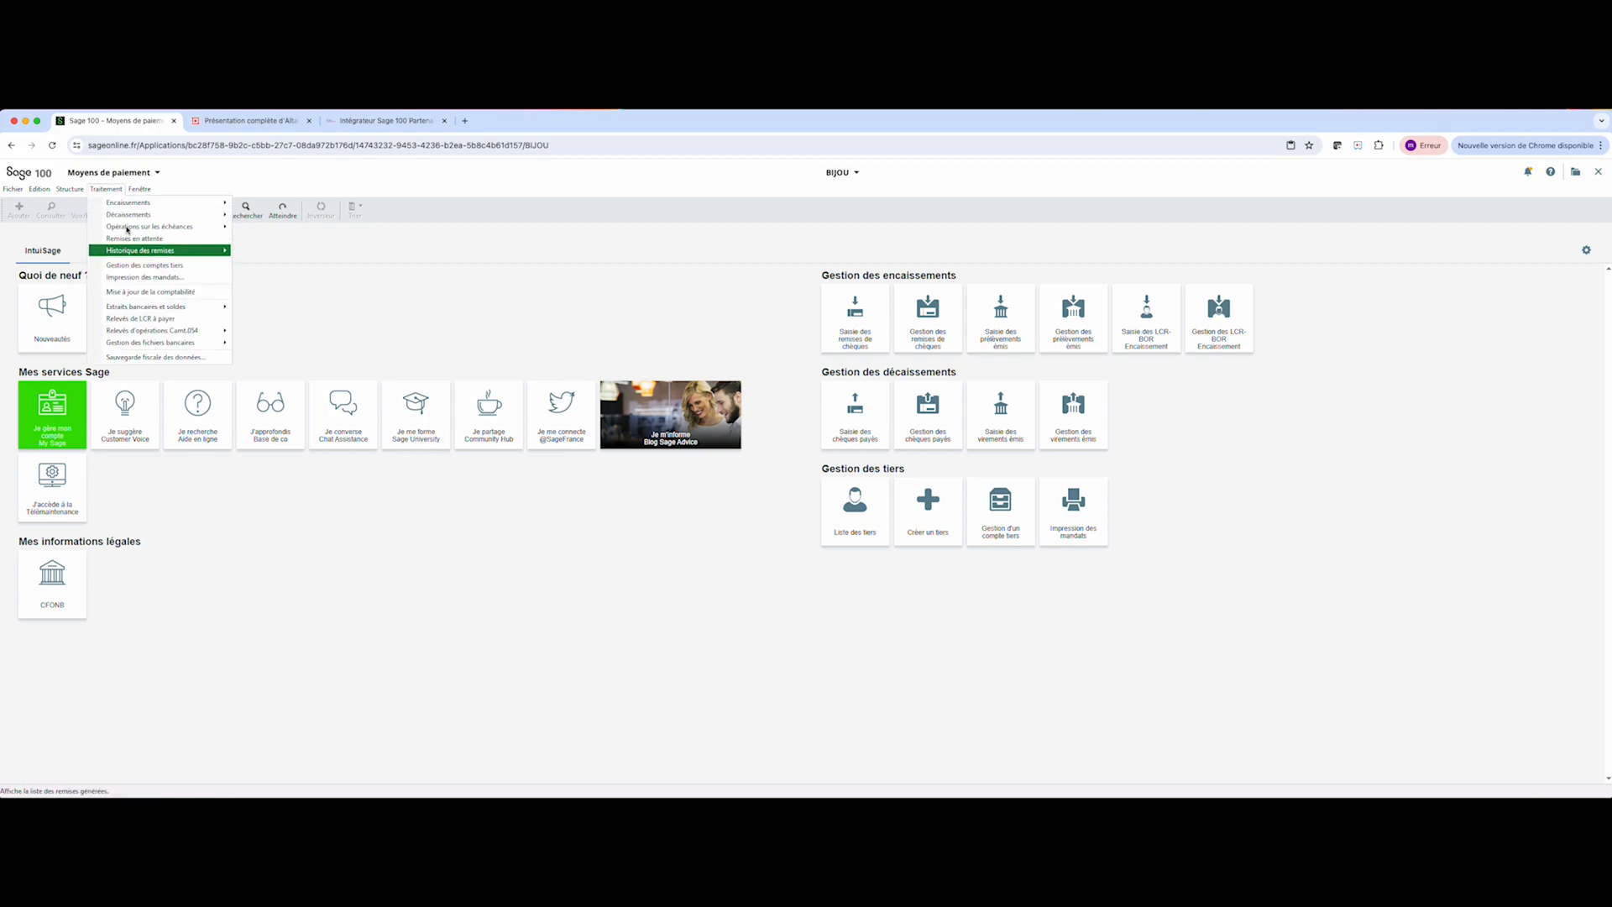
mouse_move(126, 220)
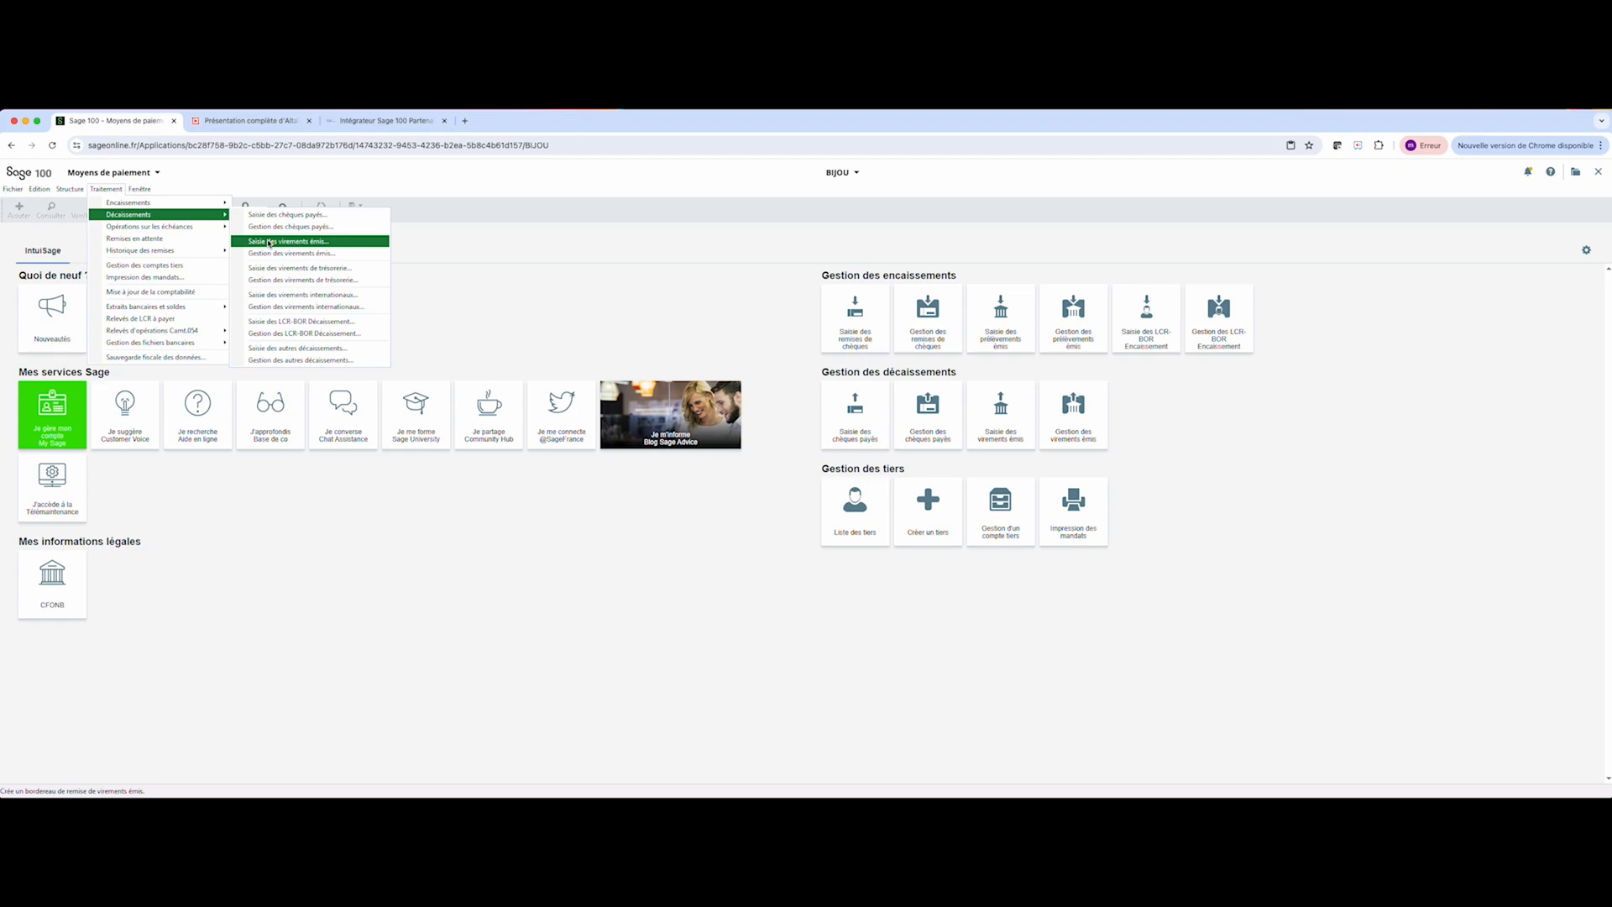
left_click(288, 243)
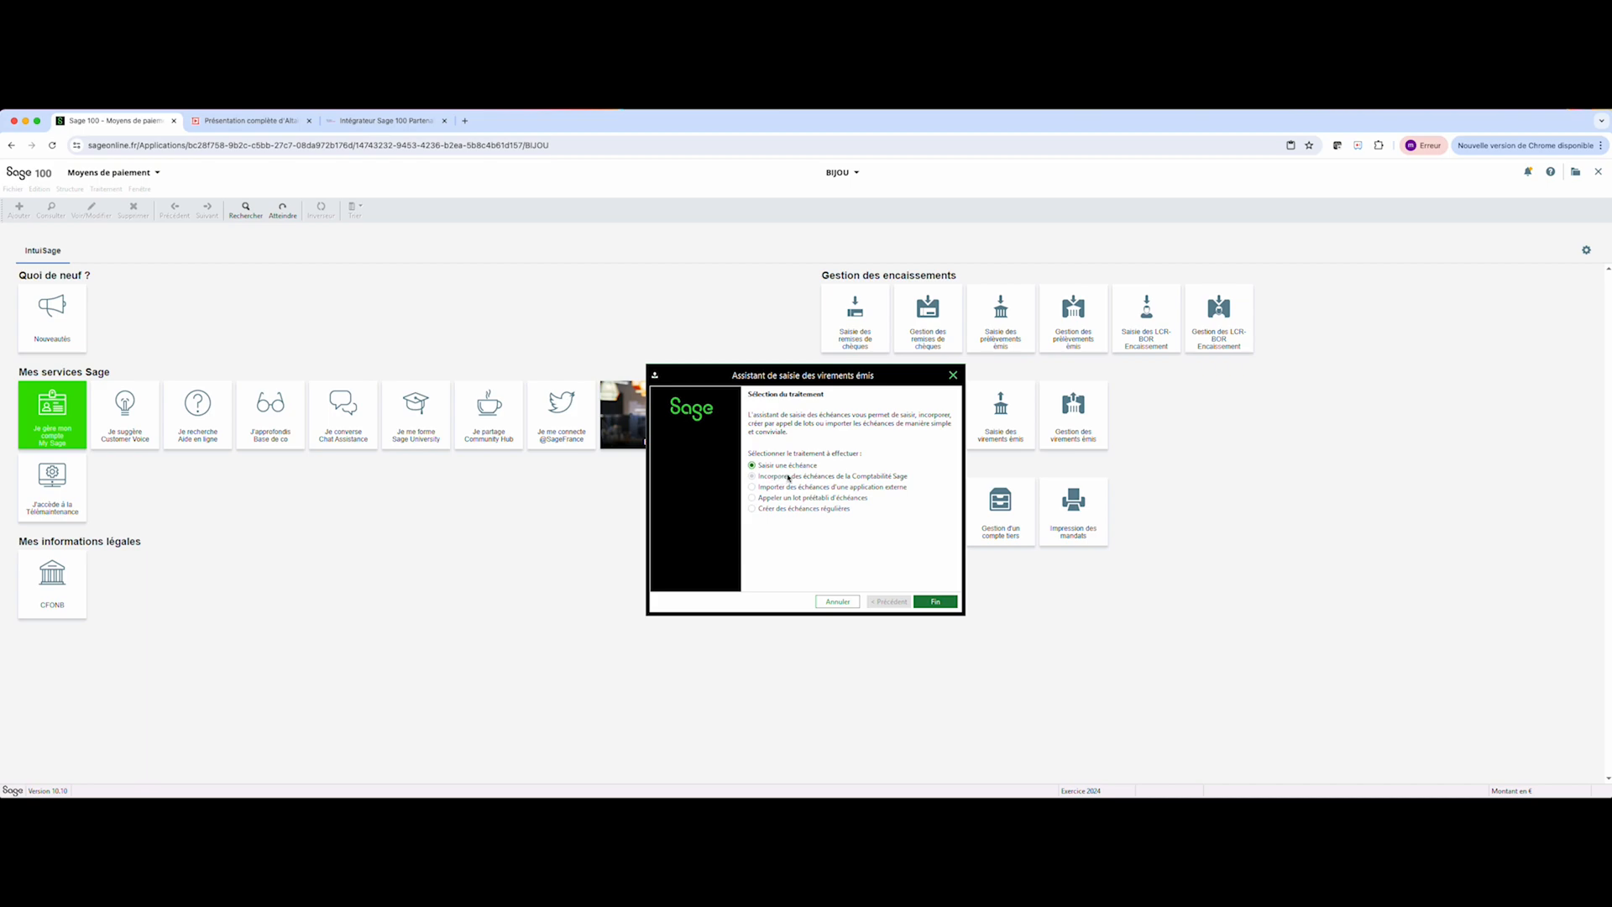
left_click(790, 476)
left_click(935, 602)
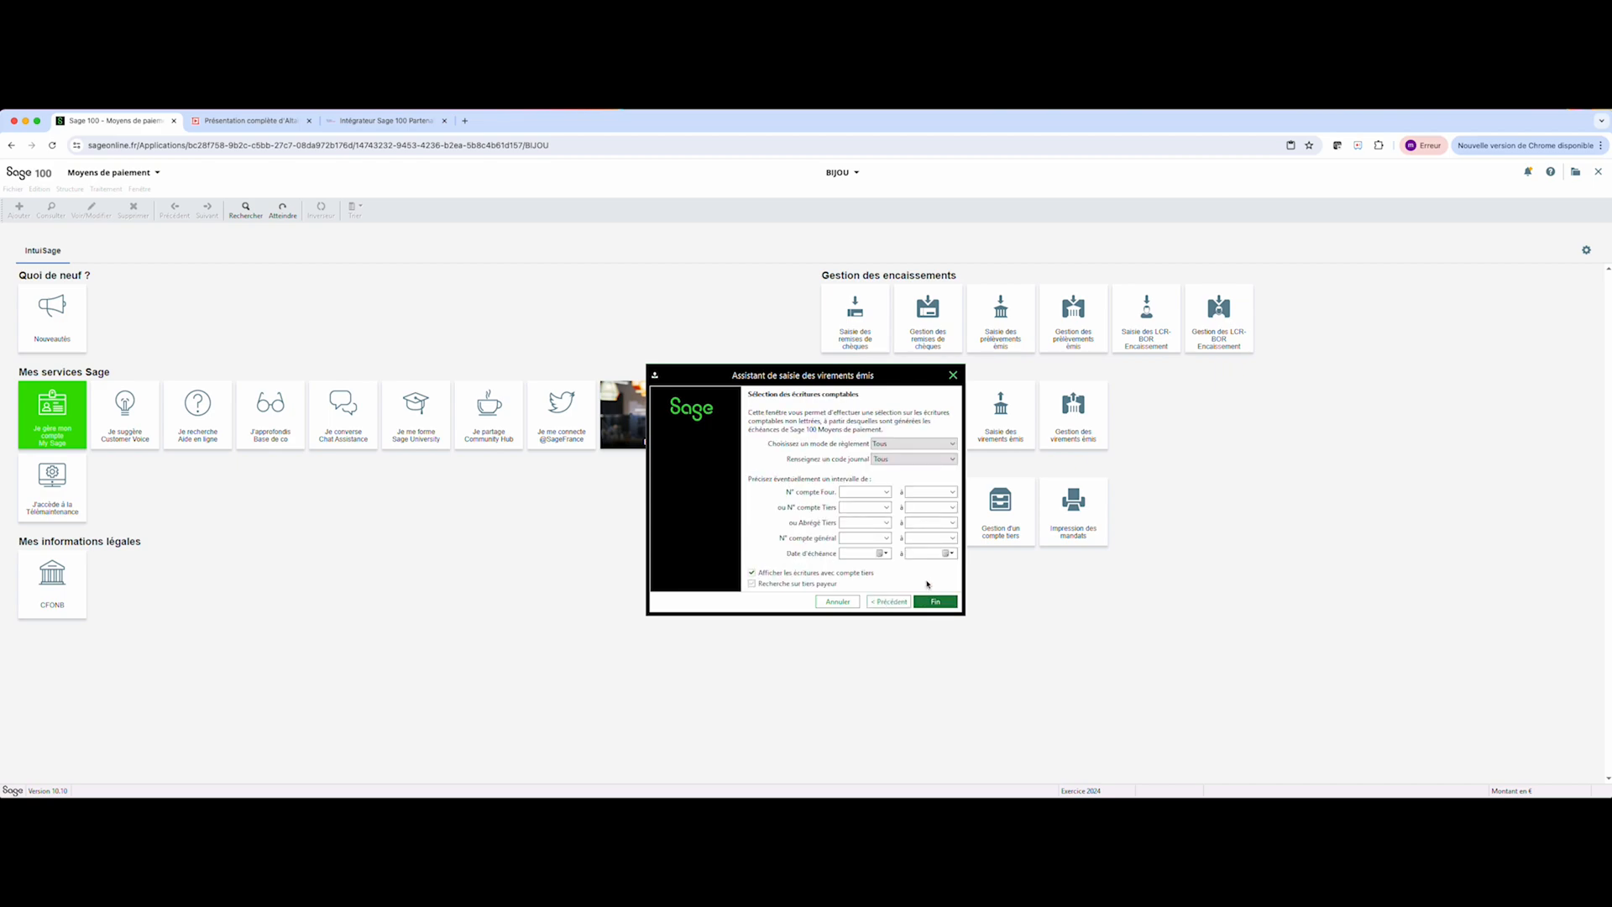
- Restrict the accounting entries to payment mode Virement and bring up the unreconciled entries
left_click(883, 444)
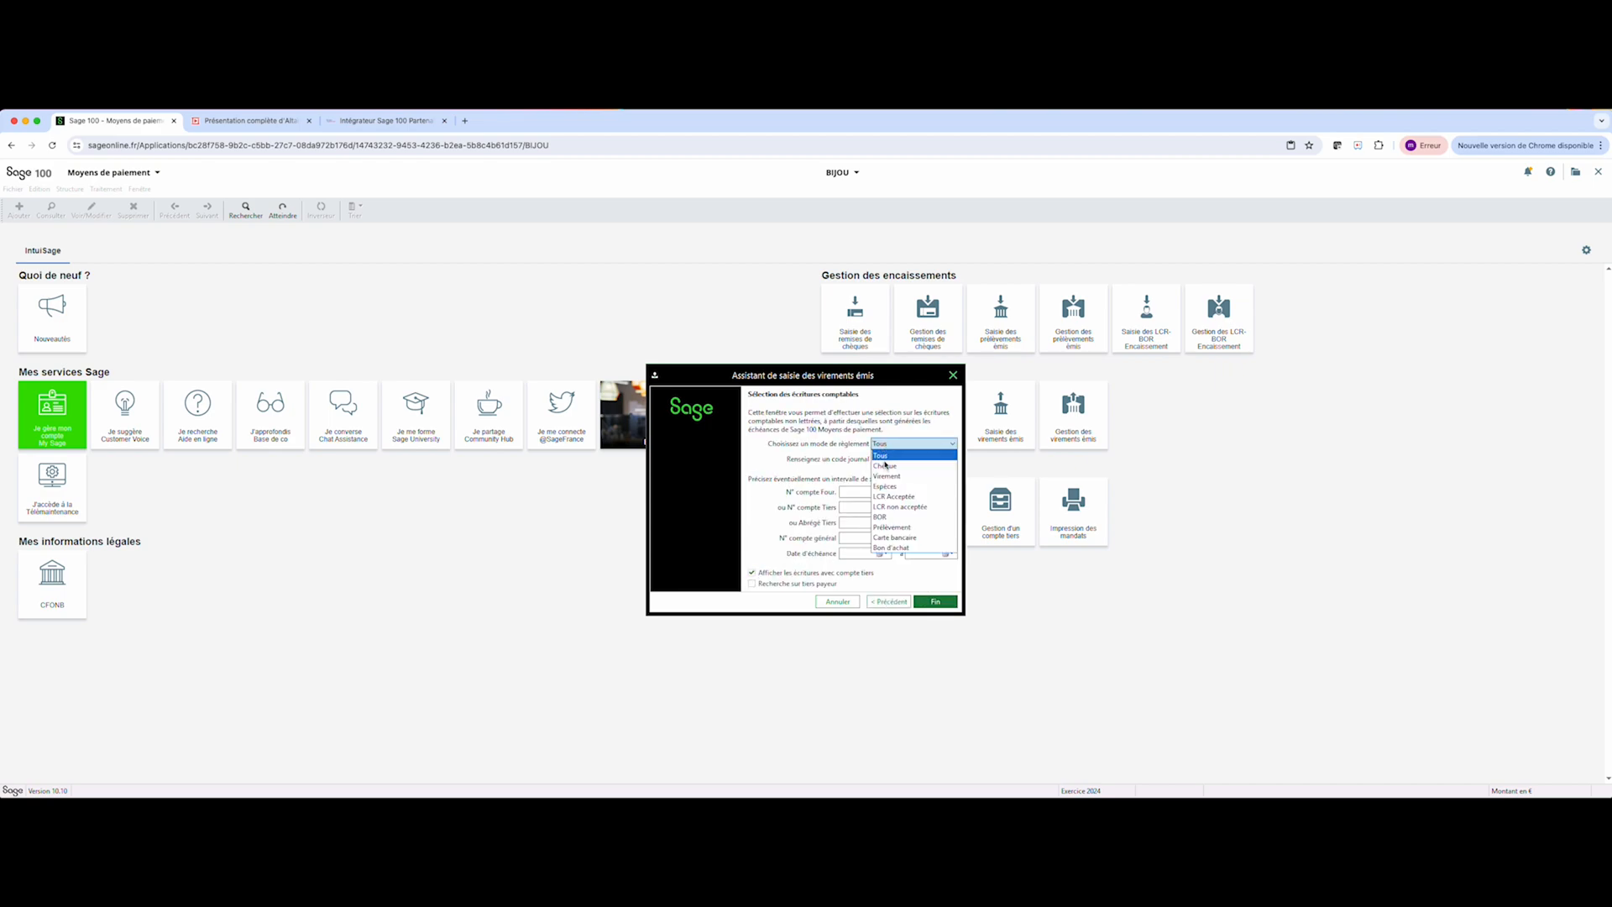
left_click(884, 477)
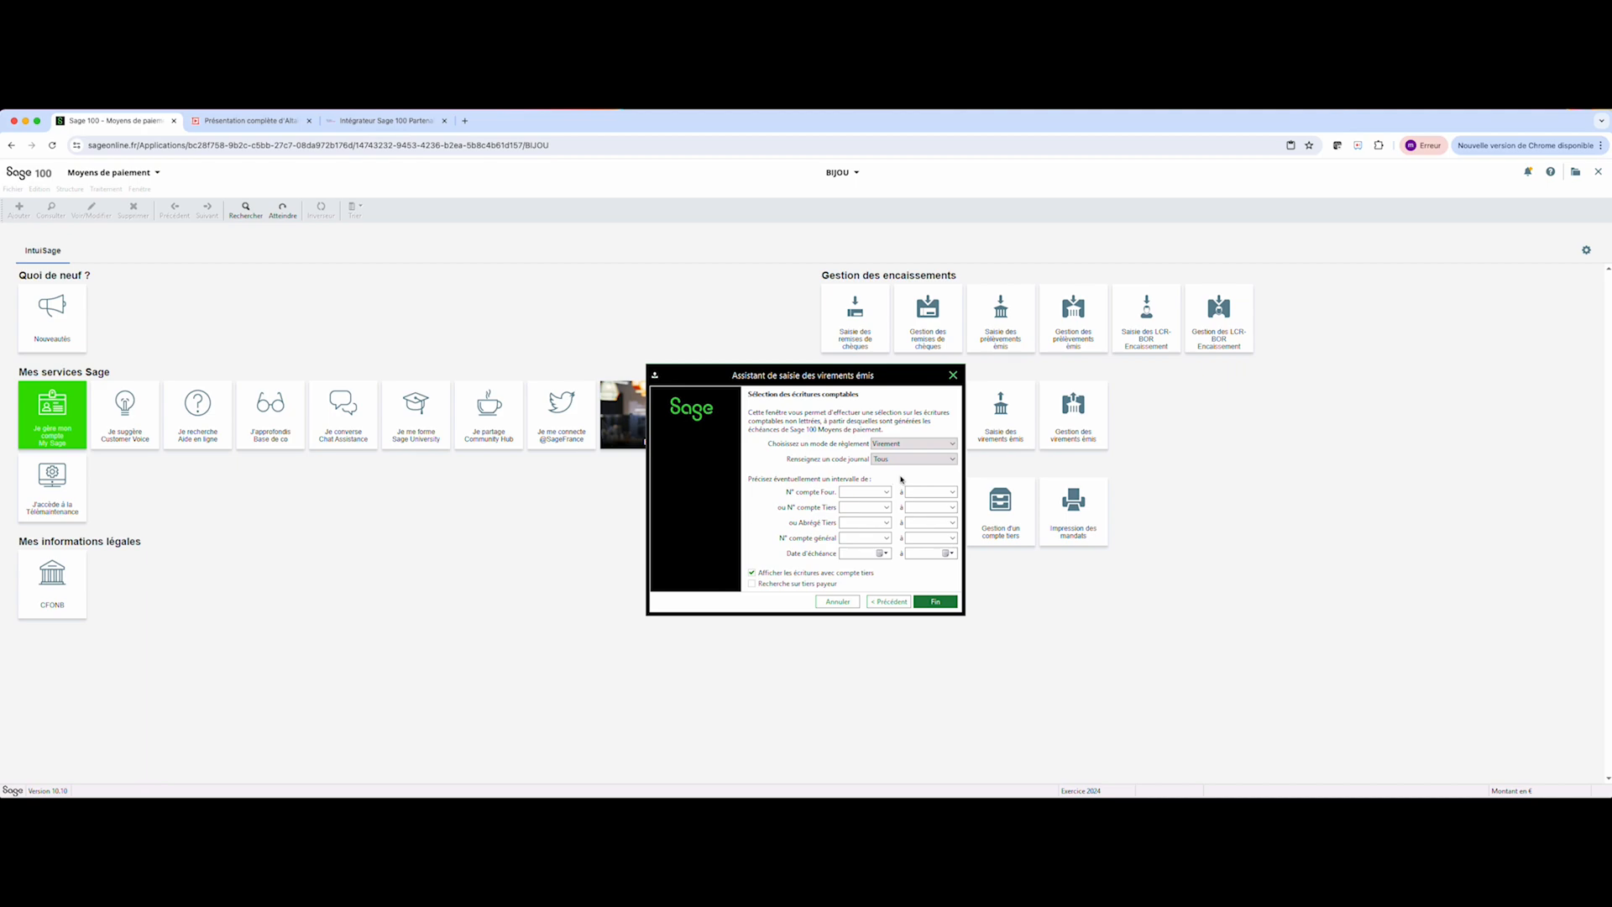
left_click(936, 601)
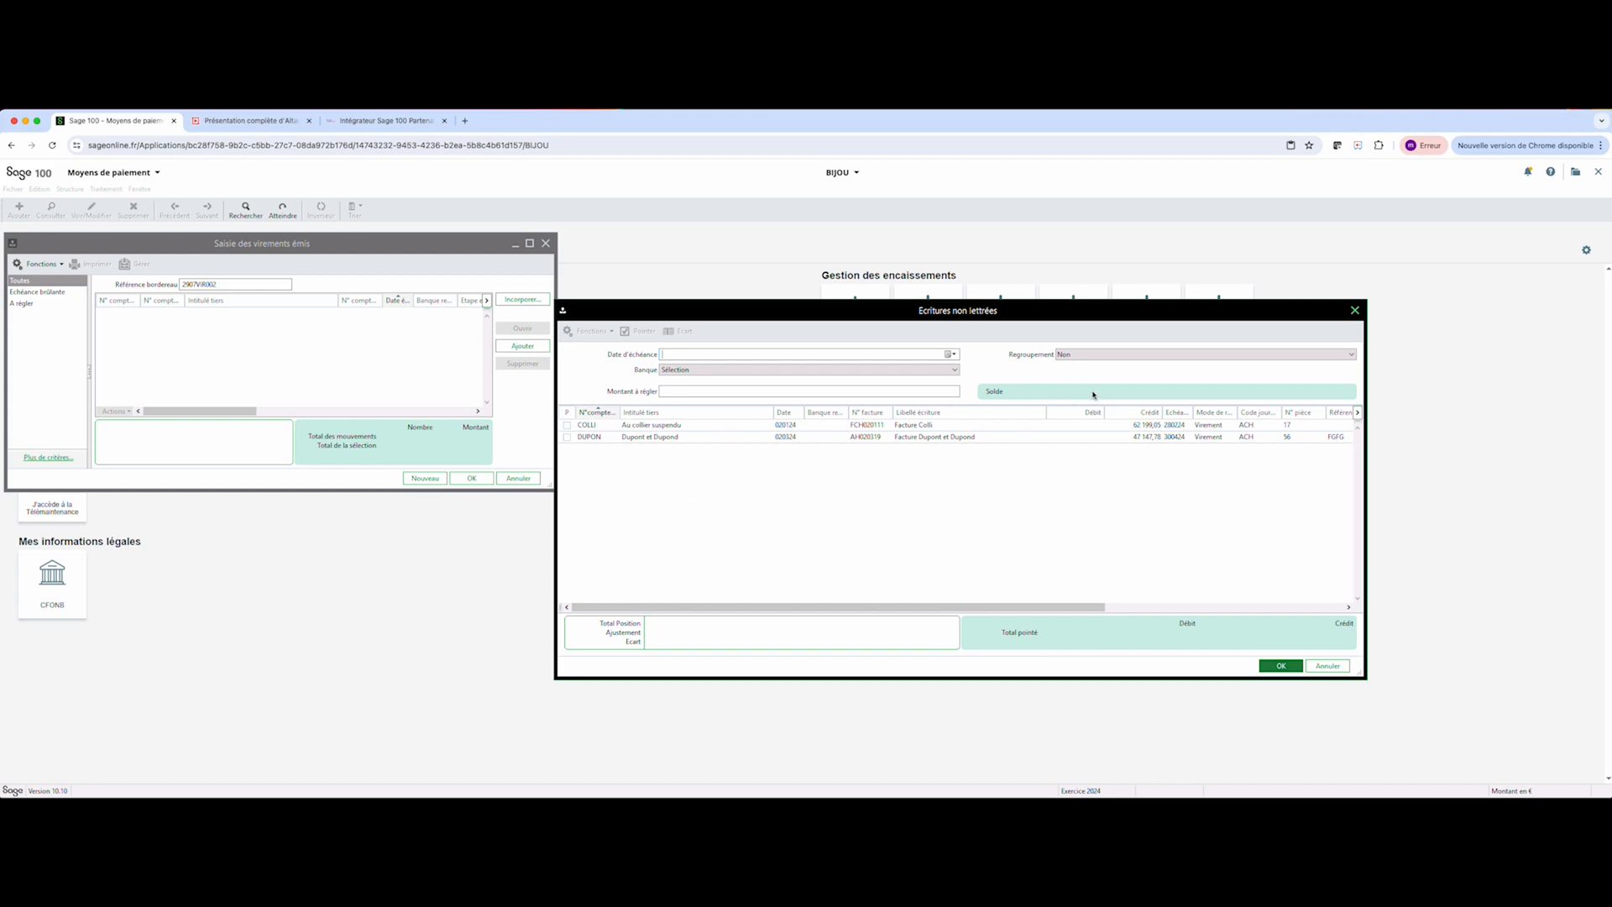
- Leave the grouping at Non and choose bank BRD BRD1 for the unreconciled entries
left_click(1083, 360)
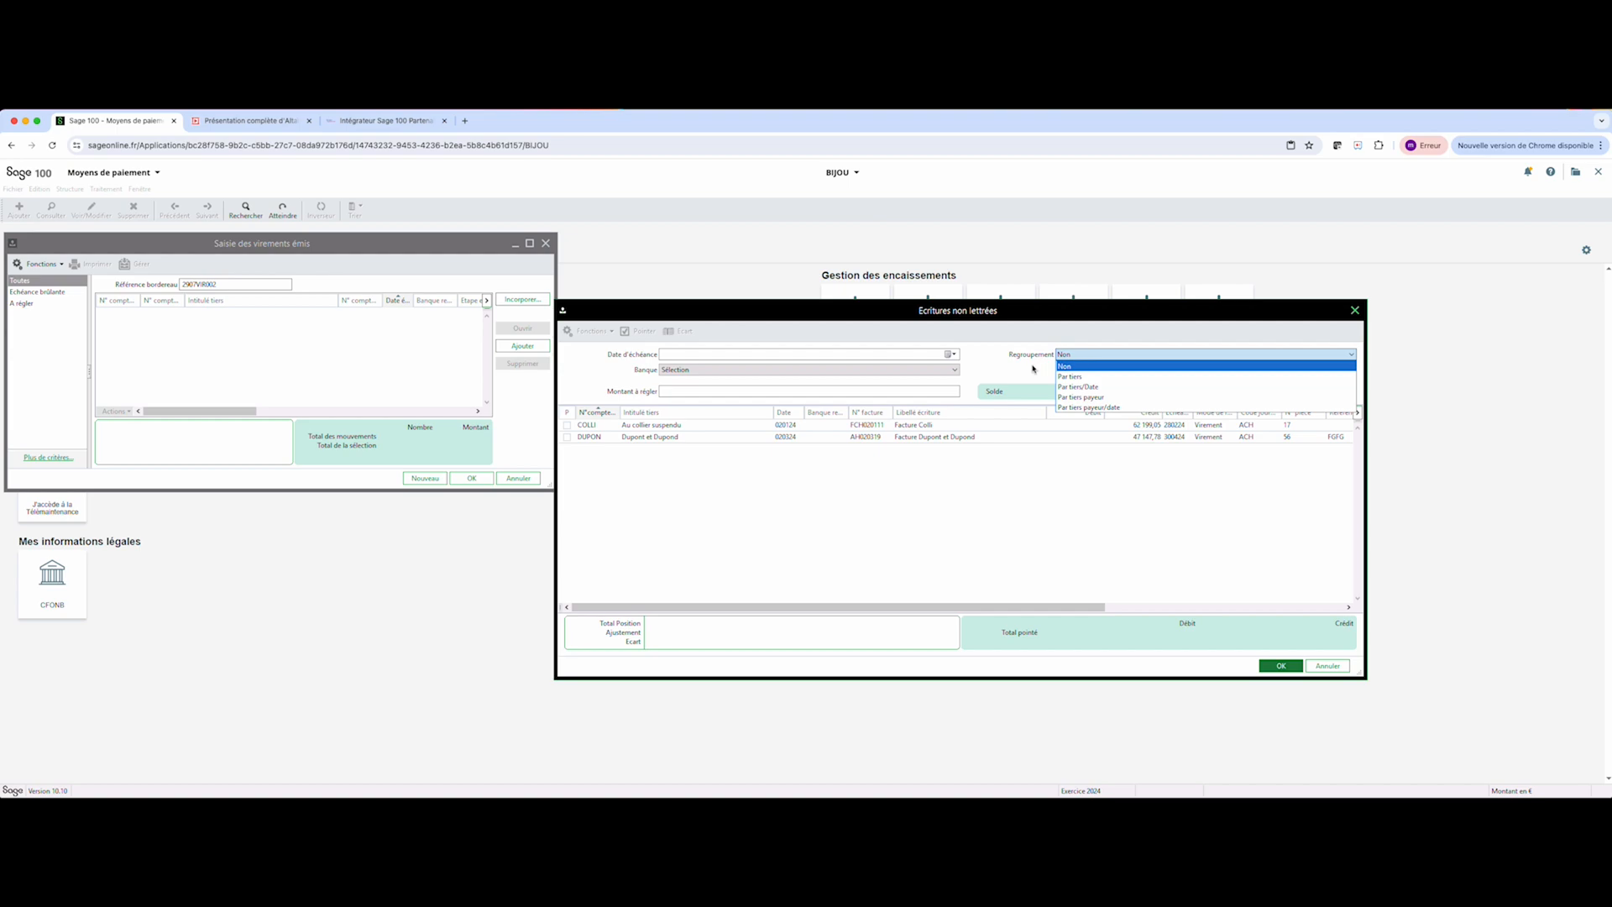
left_click(905, 370)
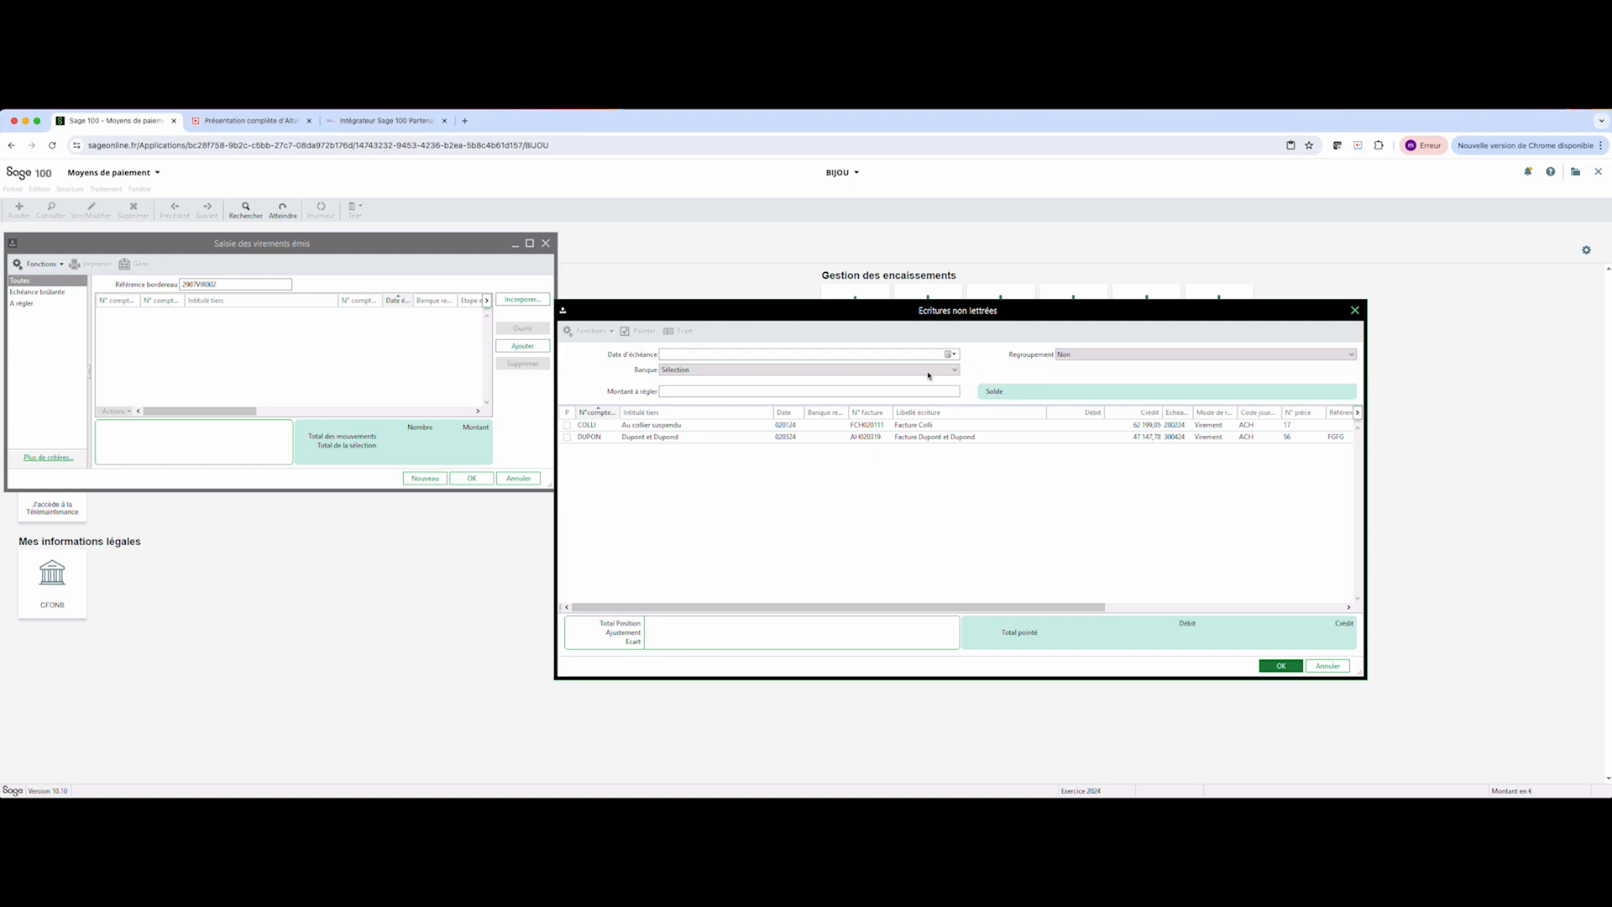
left_click(905, 371)
left_click(906, 371)
left_click(905, 371)
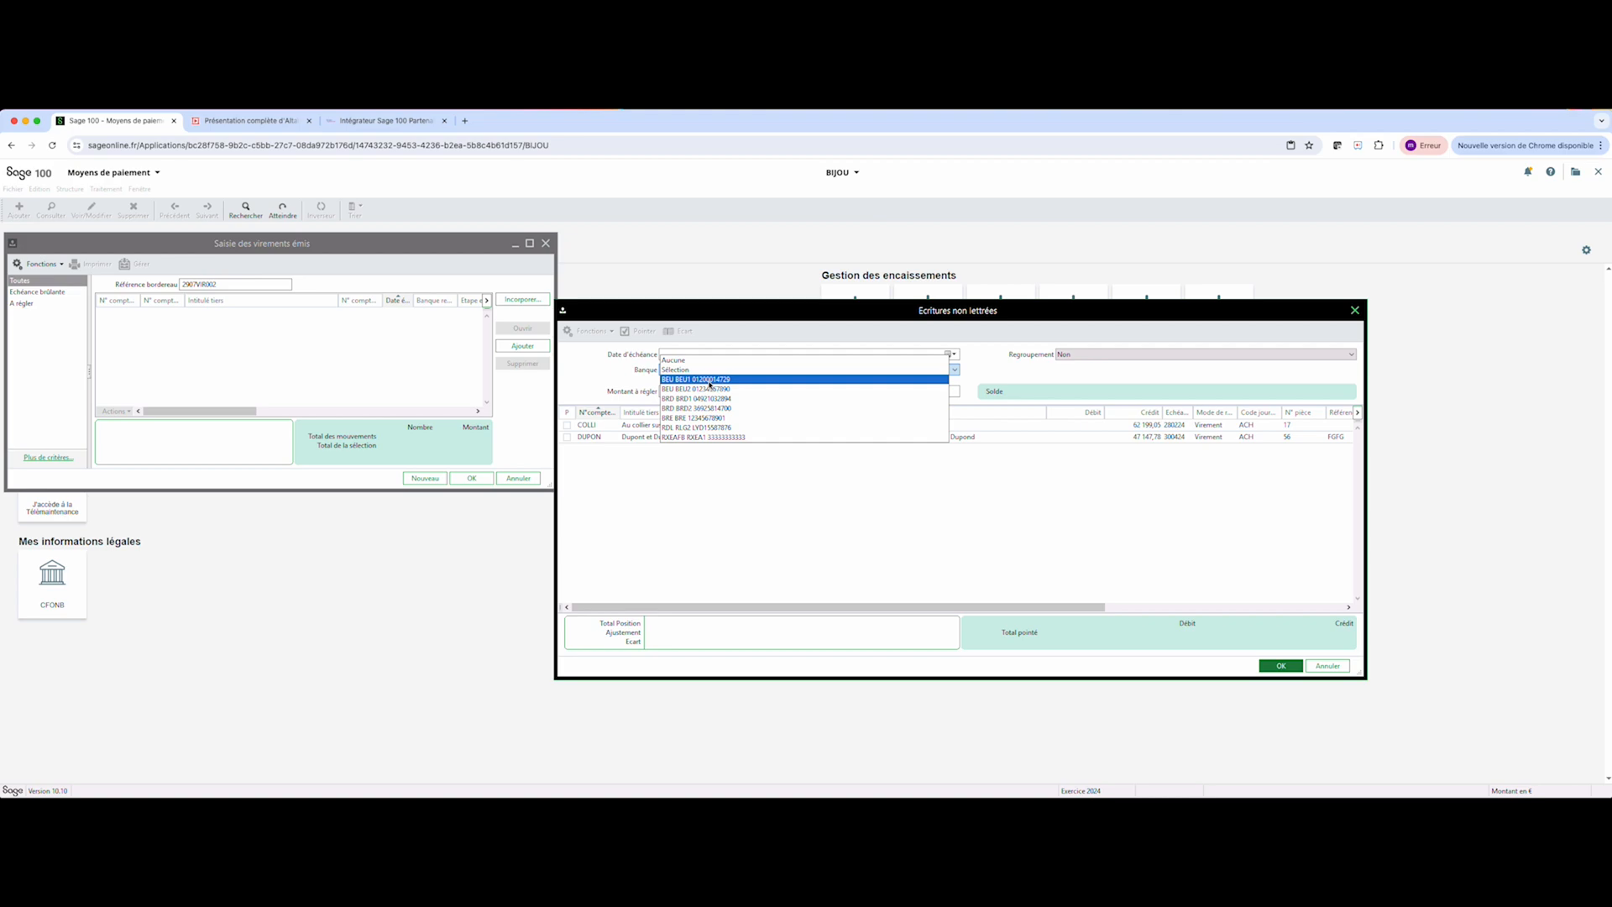
left_click(685, 398)
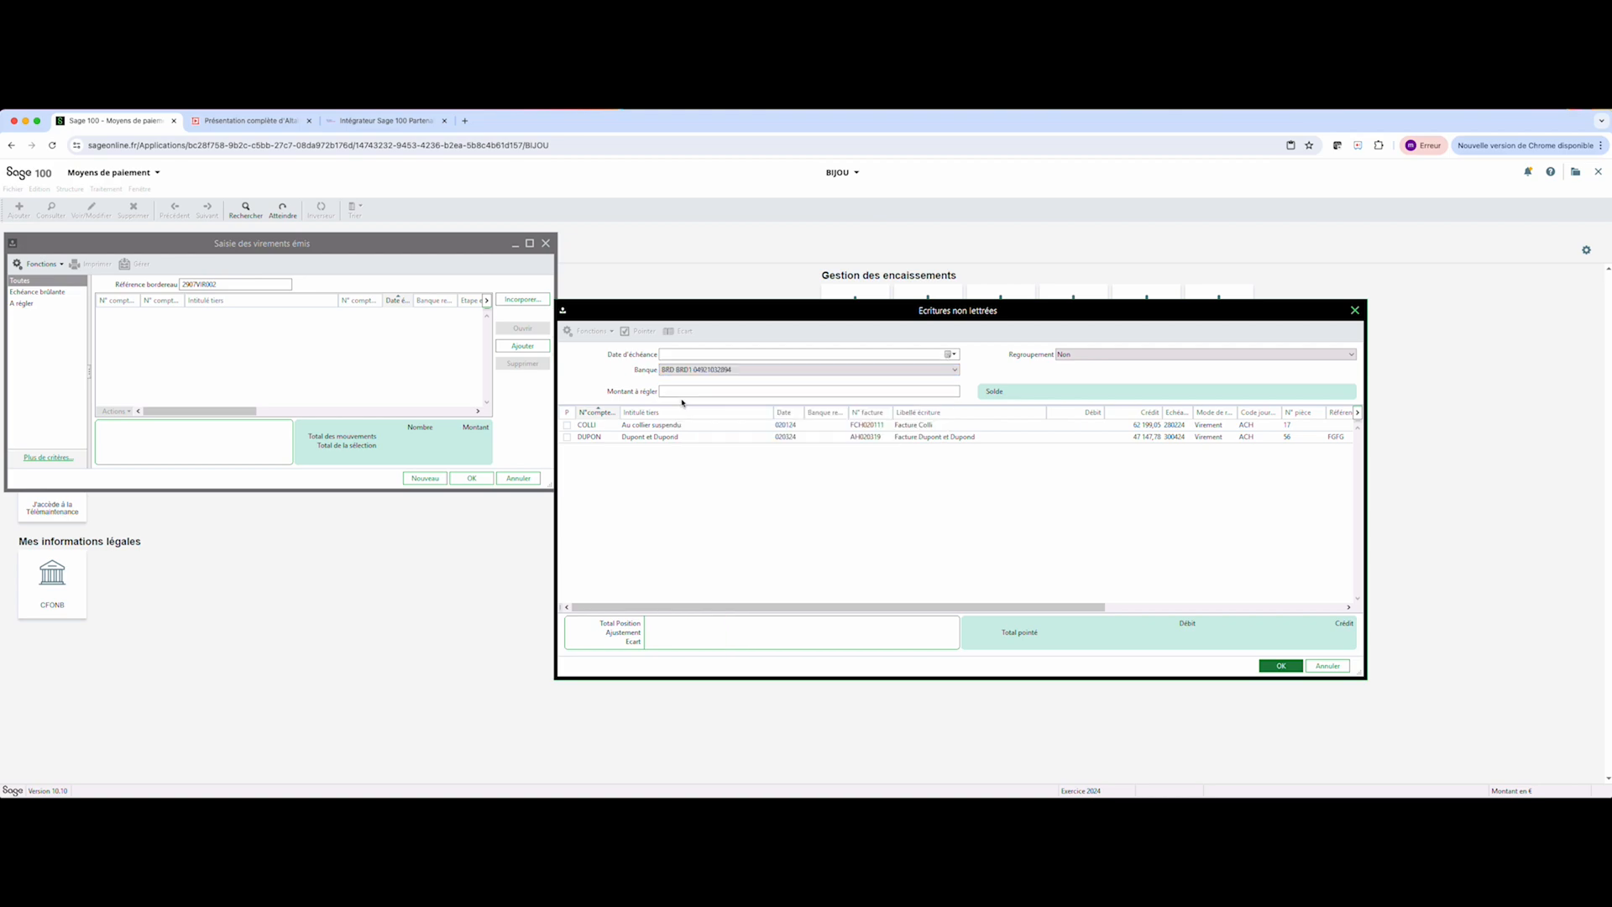
- Mark the DUPON supplier invoice for payment and incorporate it into the issued transfers
left_click(630, 438)
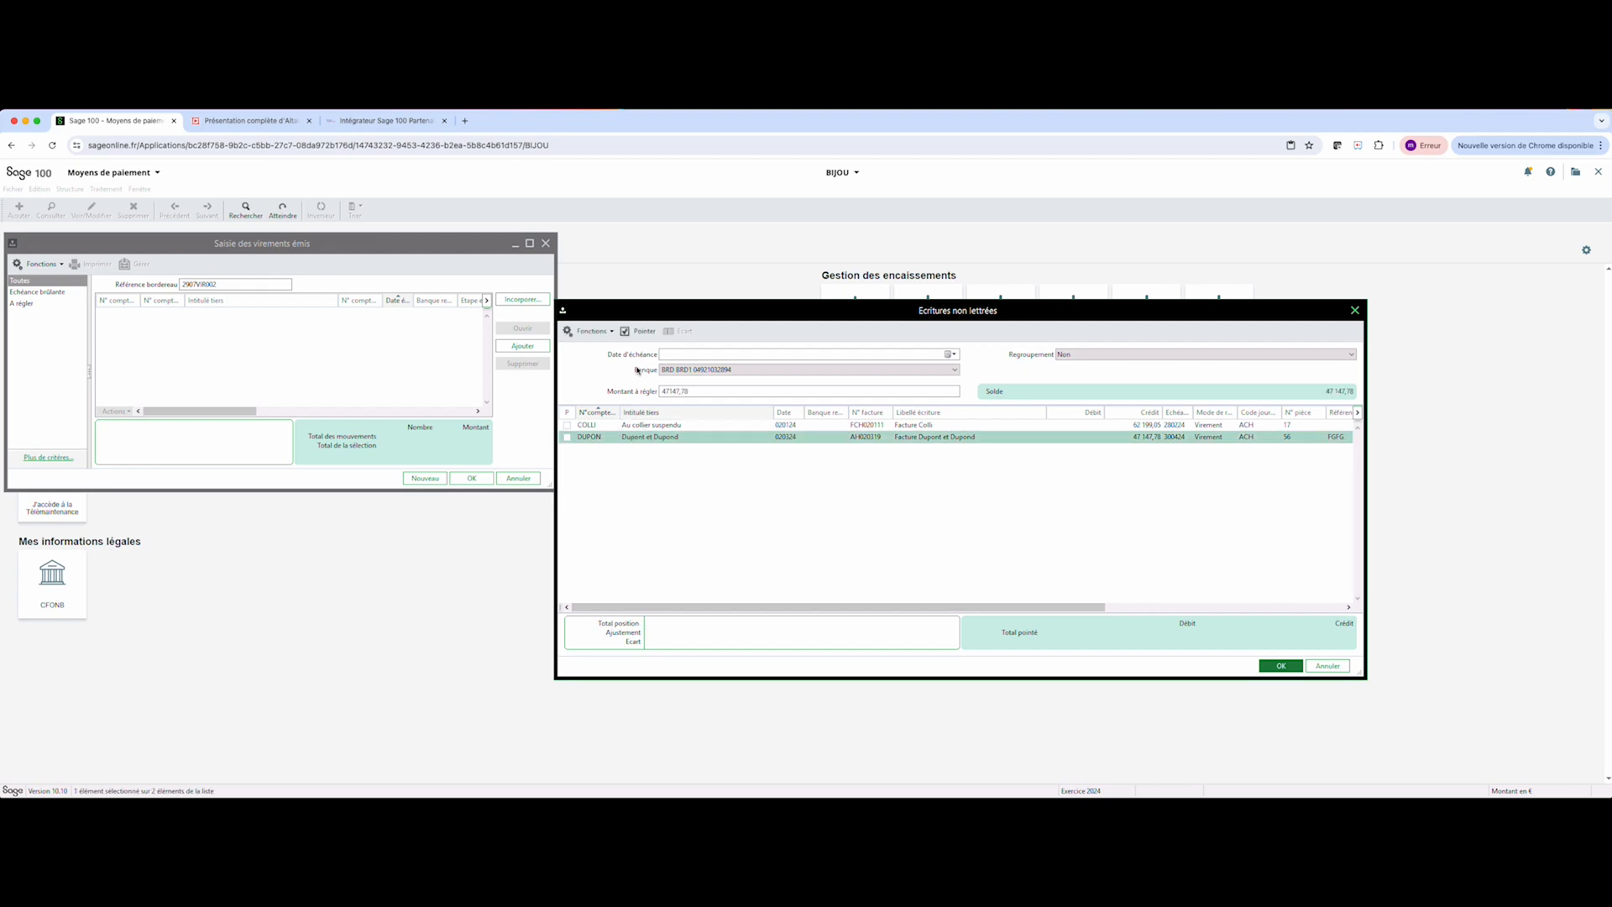
left_click(640, 330)
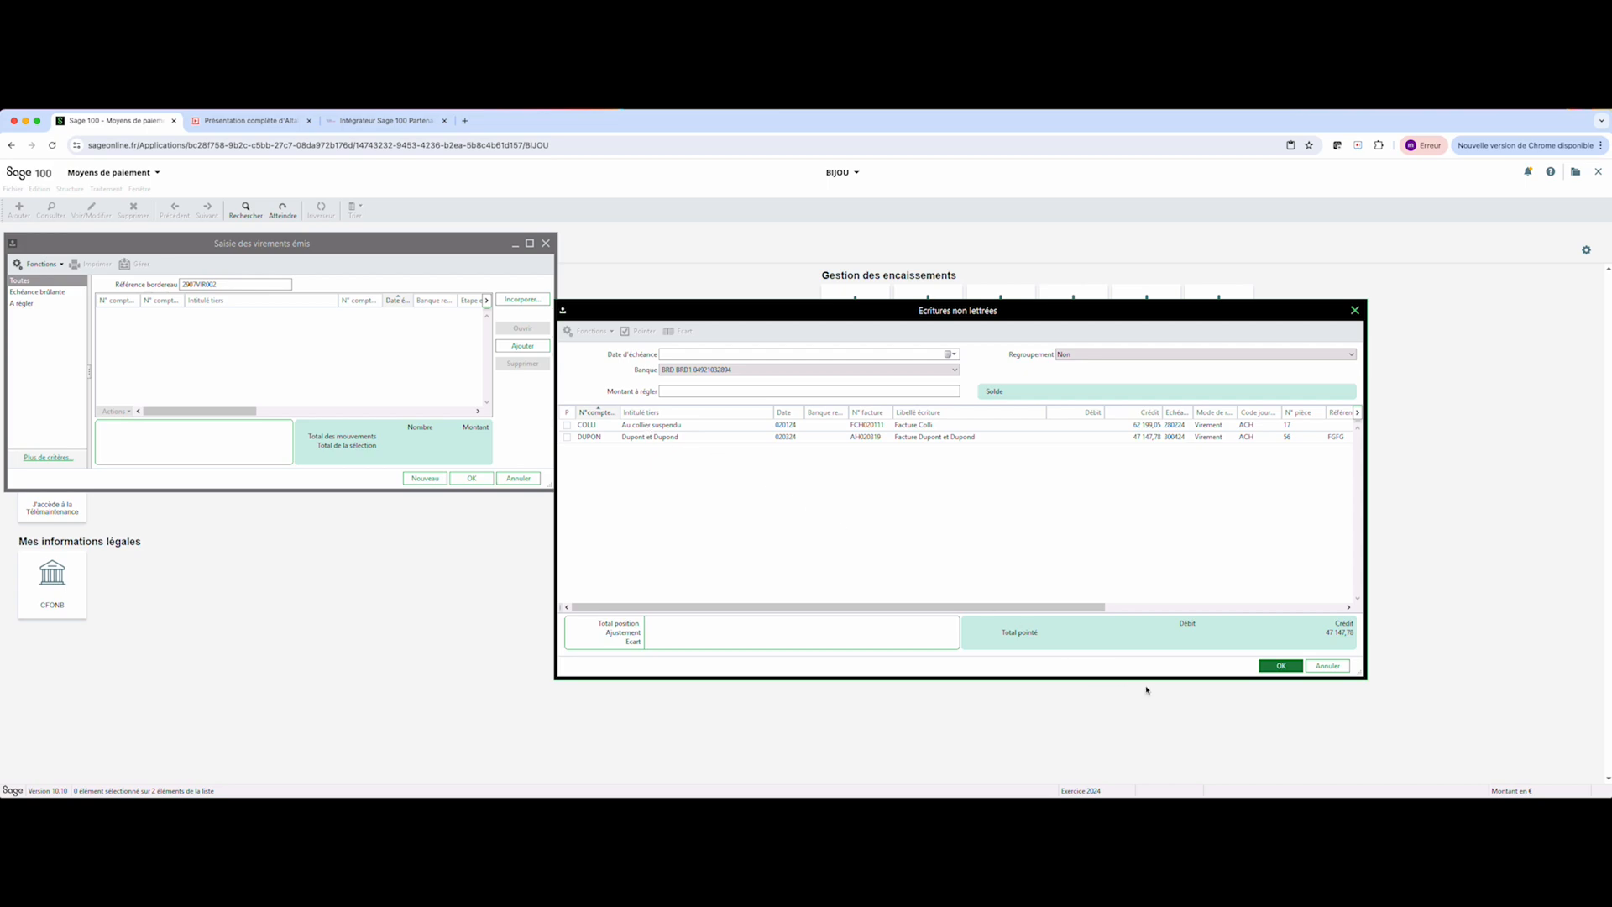
left_click(1273, 671)
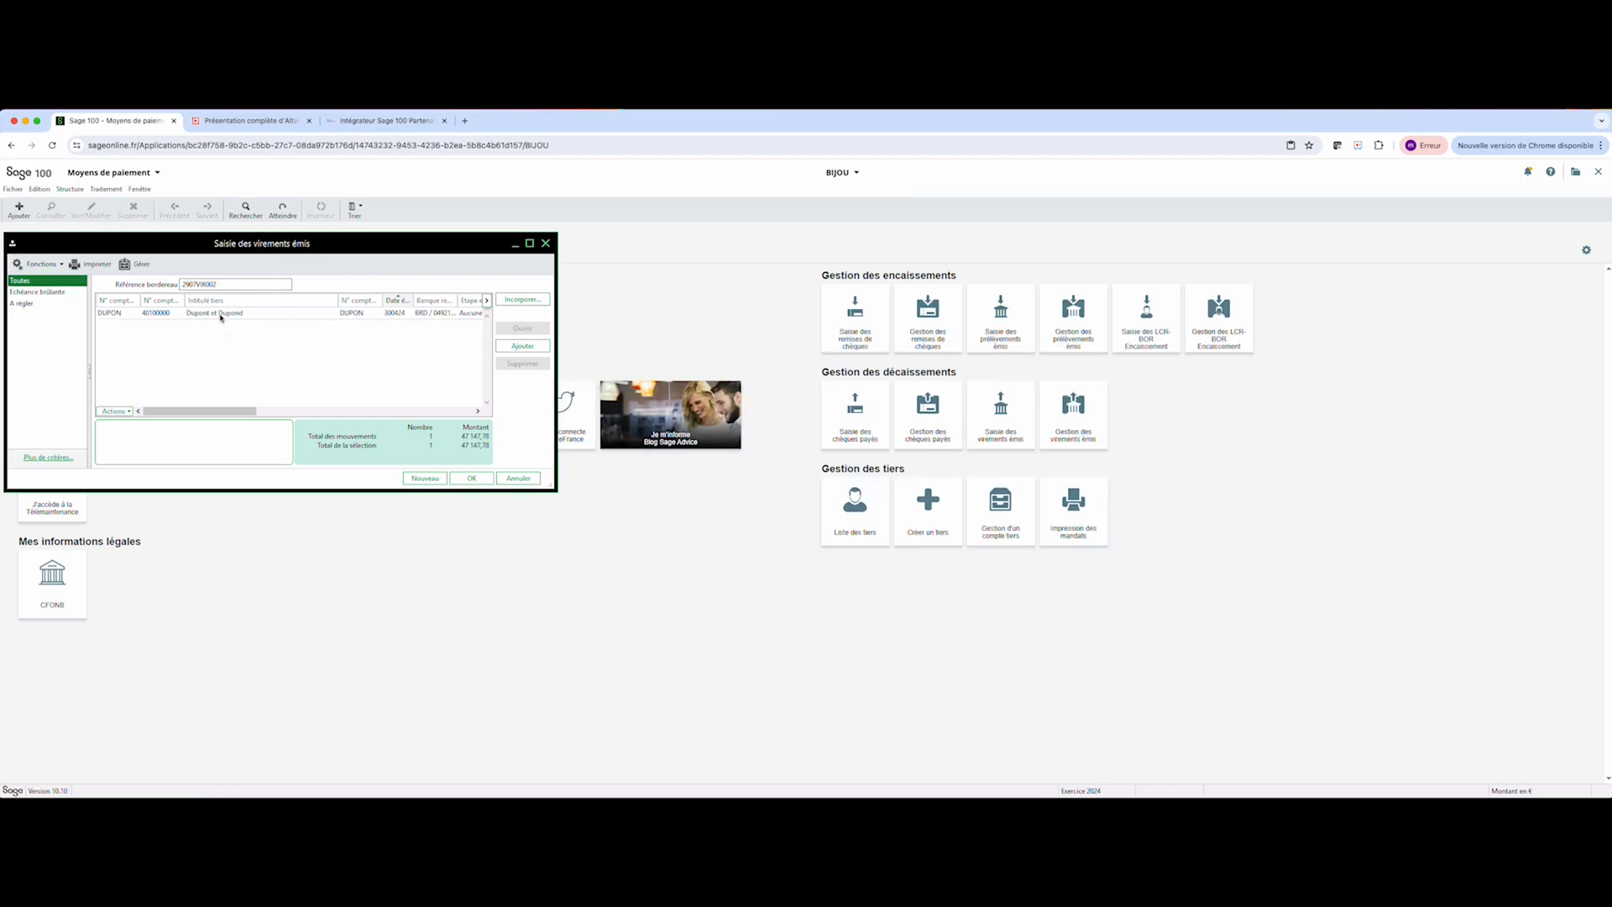
- Mark the DUPON transfer in Gestion des virements and transmit its remittance as Fichier magnétique without printing the accompanying slip
left_click(256, 315)
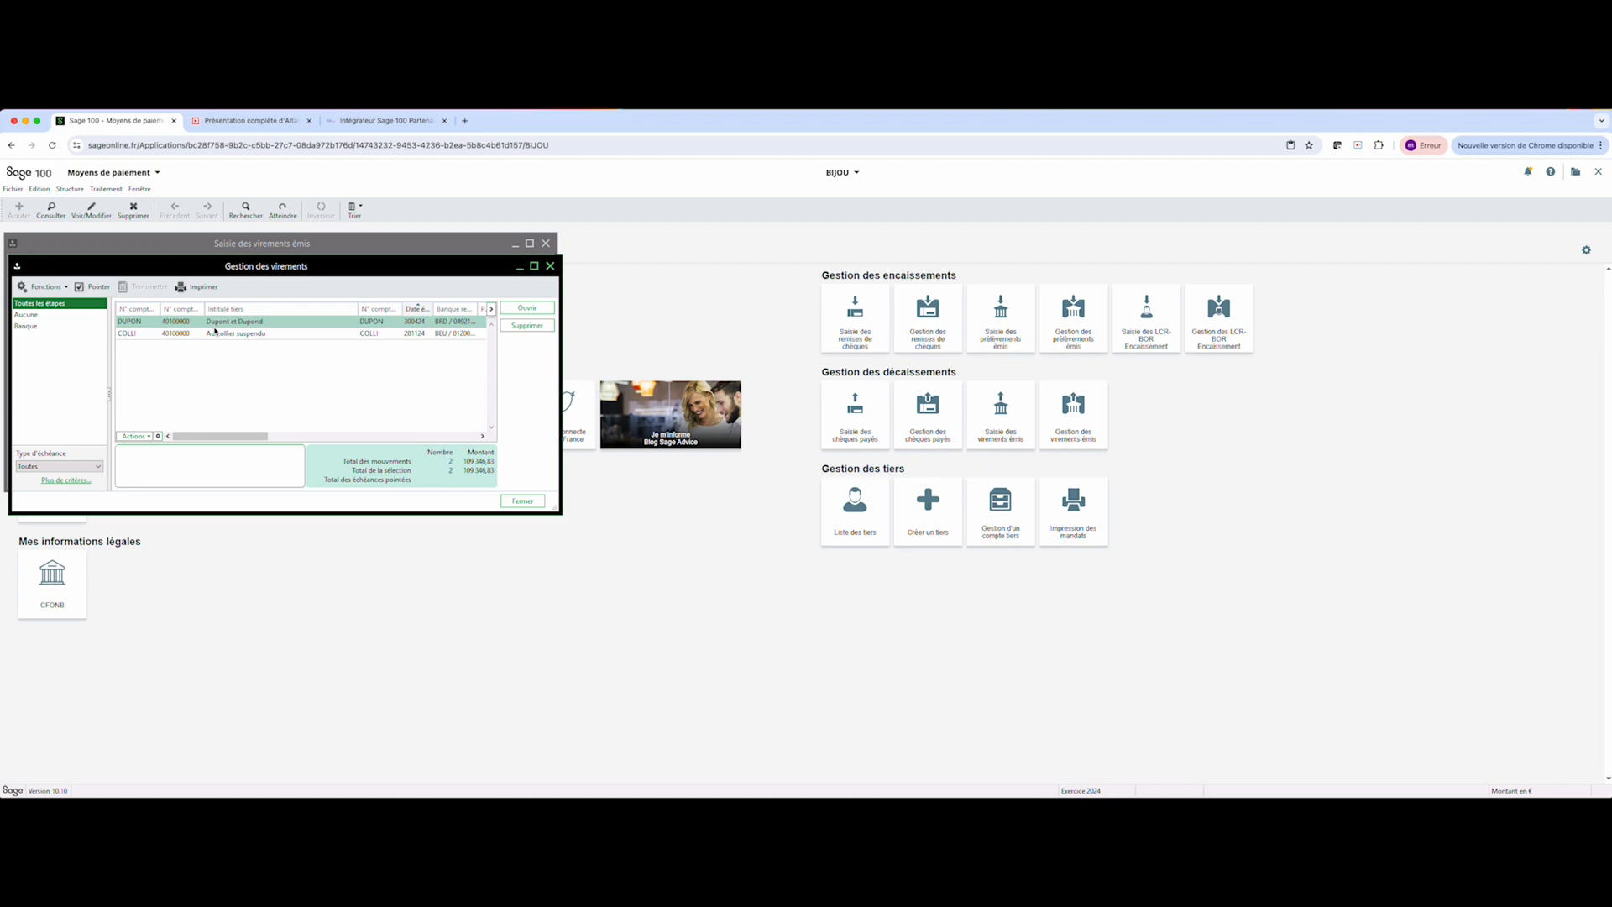
left_click(96, 288)
left_click(144, 287)
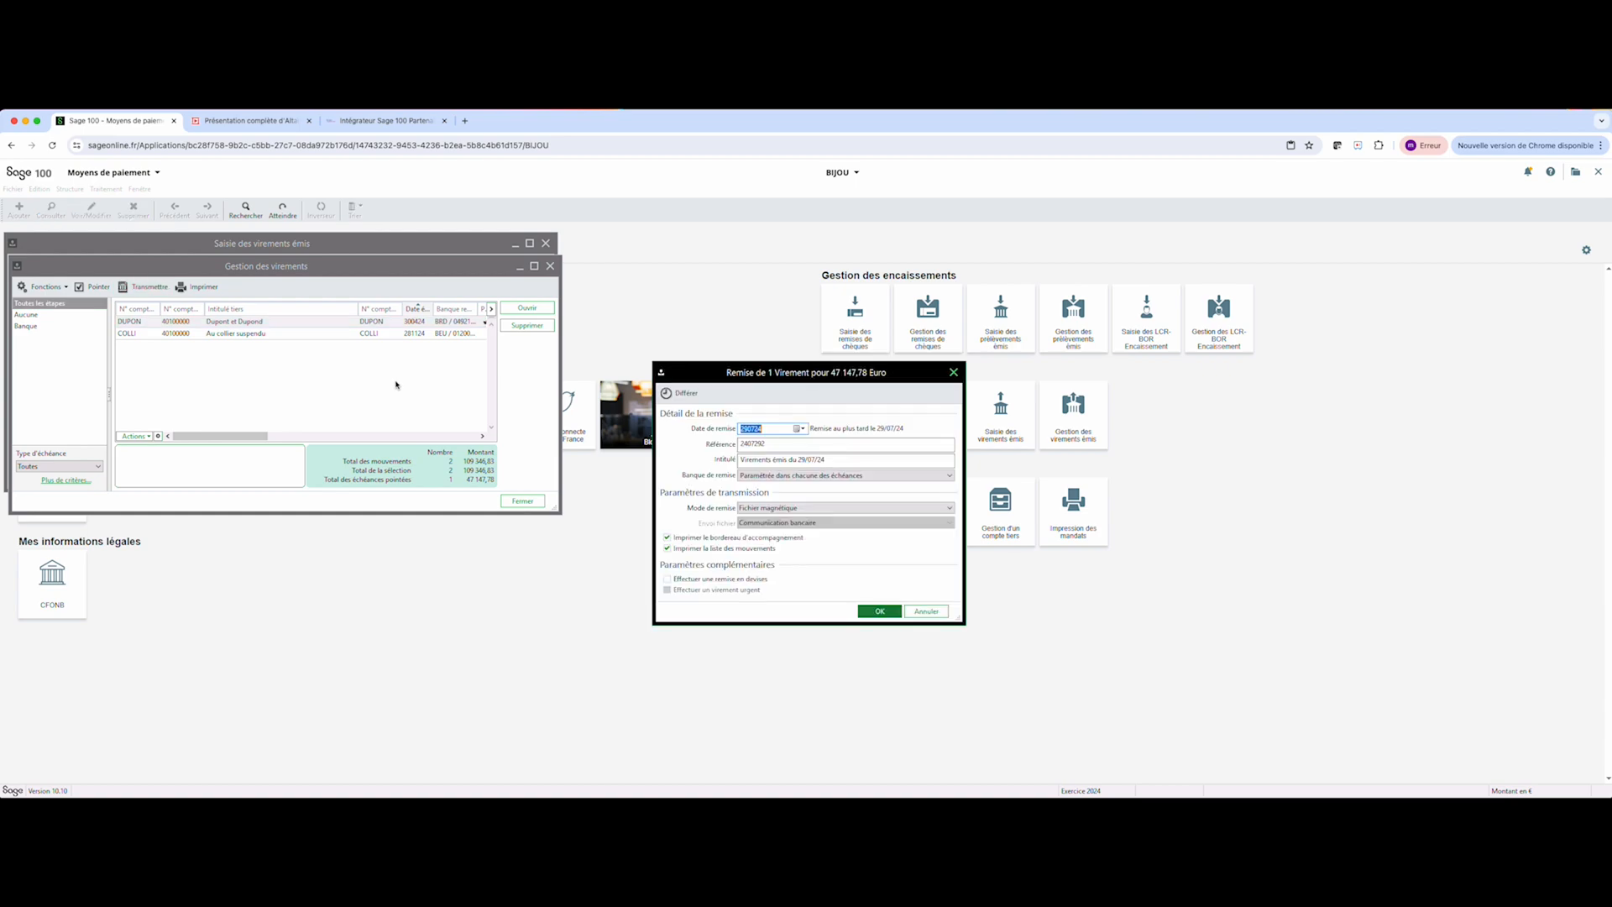
left_click(670, 536)
left_click(870, 613)
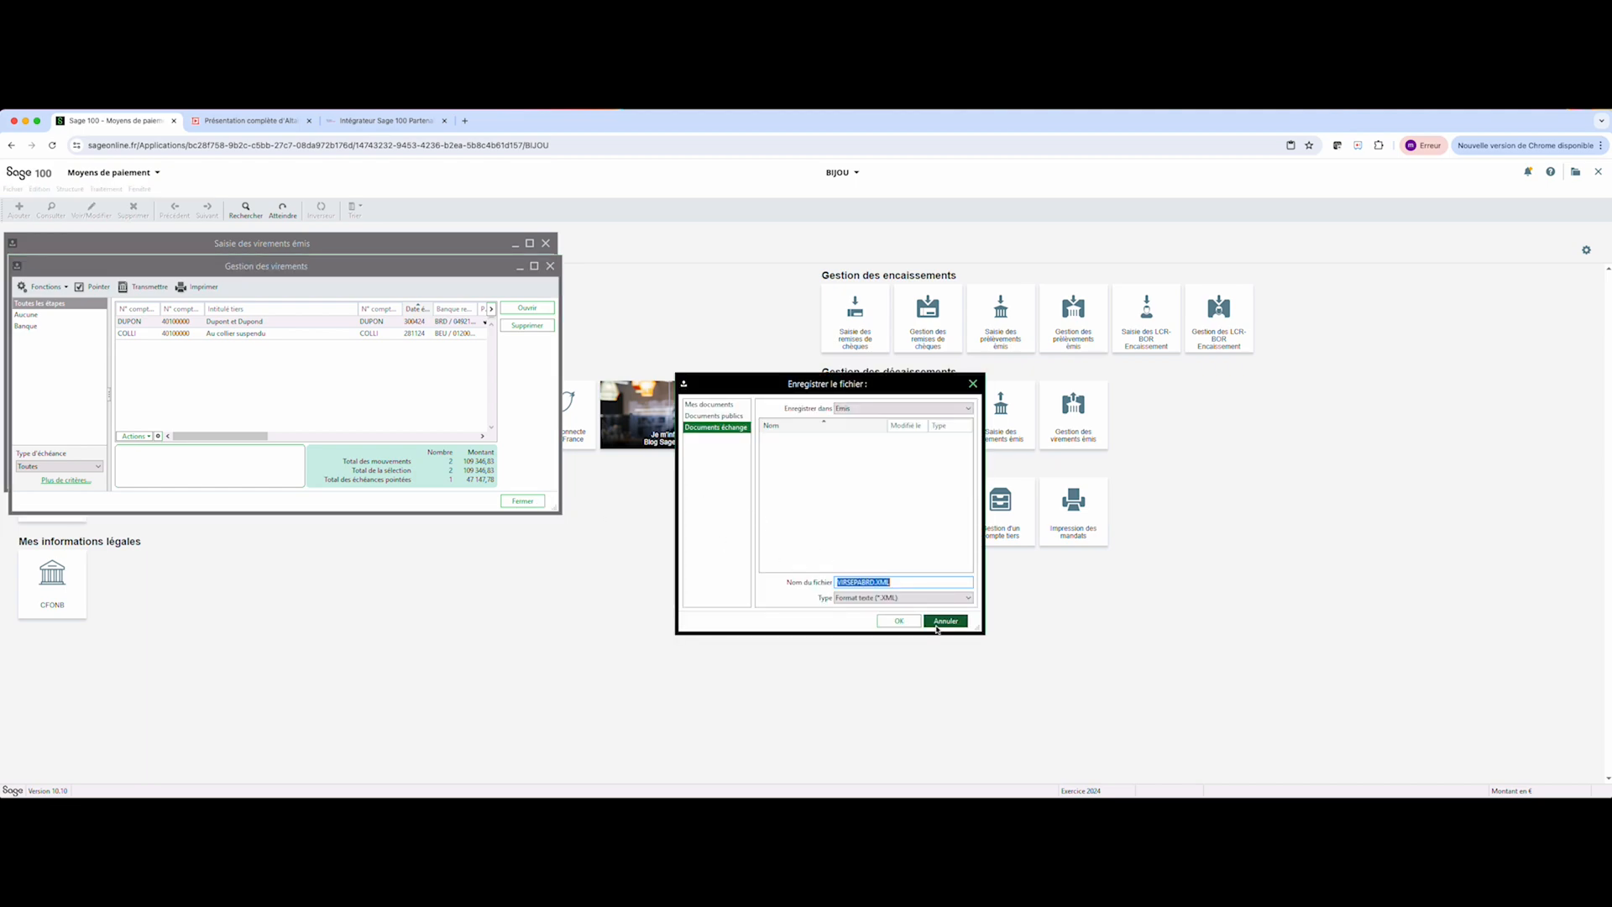
- Save the transfer file as XML in the Emis folder and print all pages of the transfer list, closing the transfer windows
left_click(899, 621)
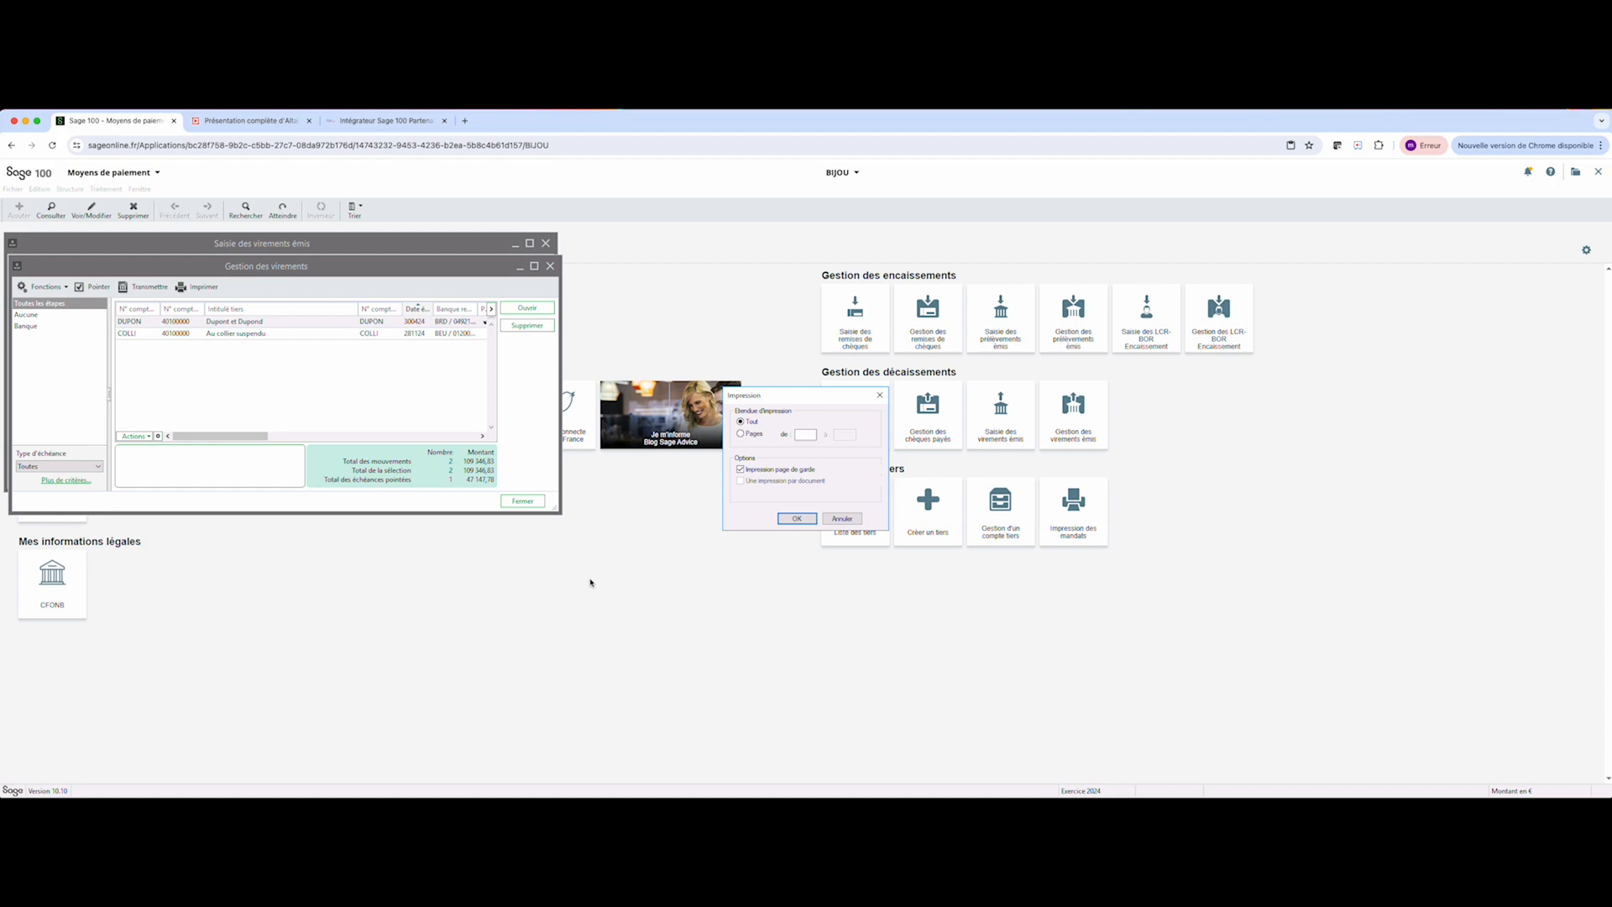
left_click(794, 518)
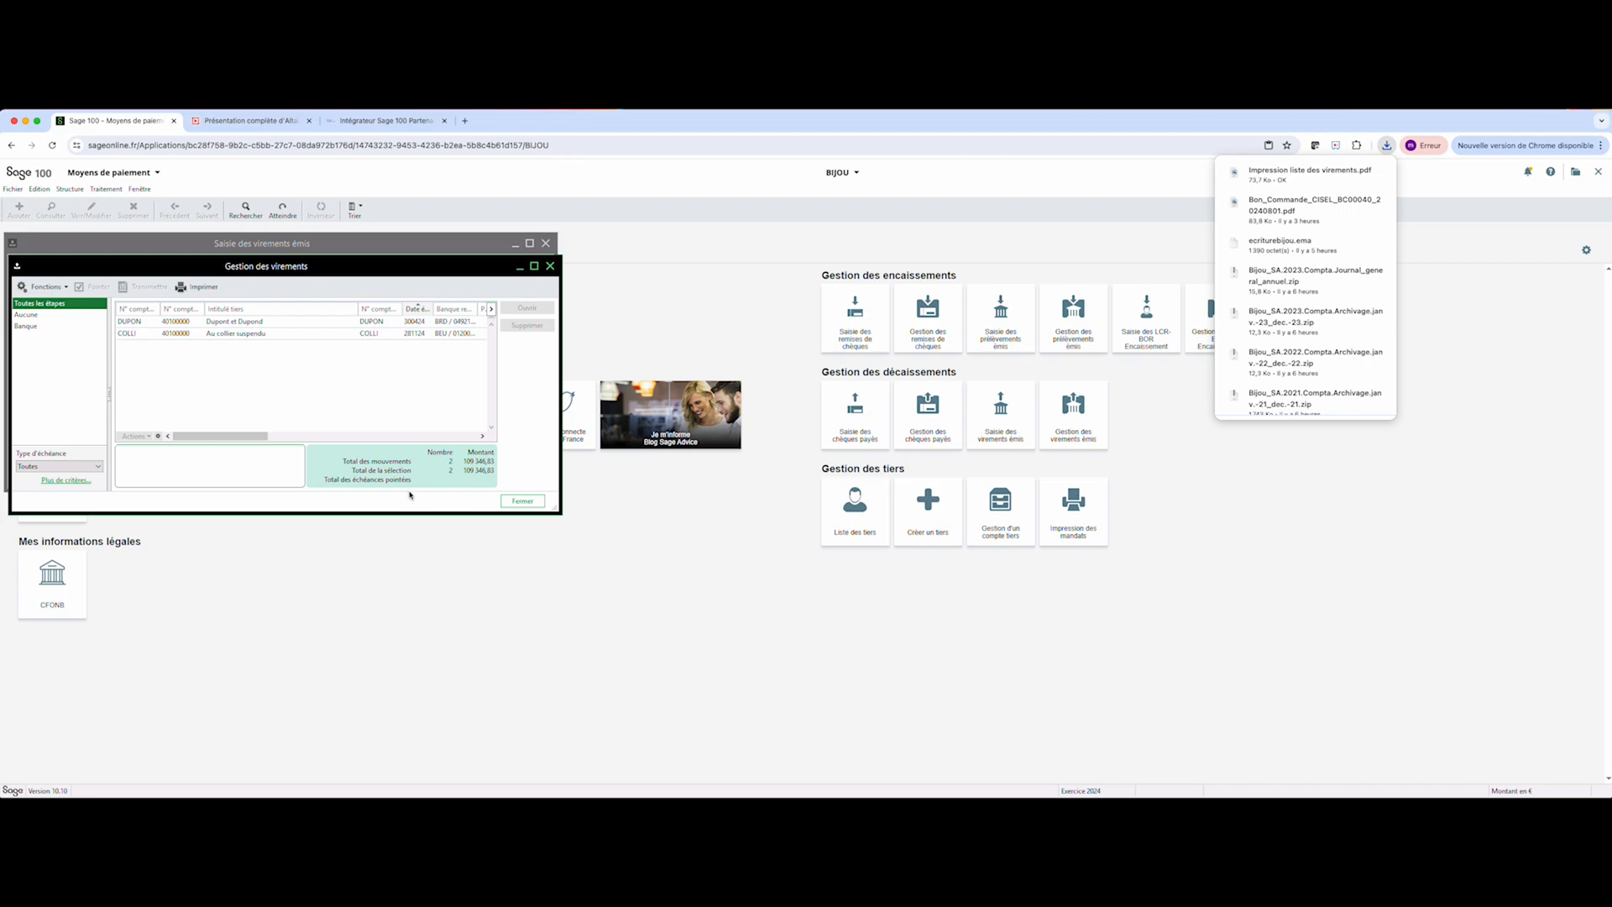
left_click(505, 505)
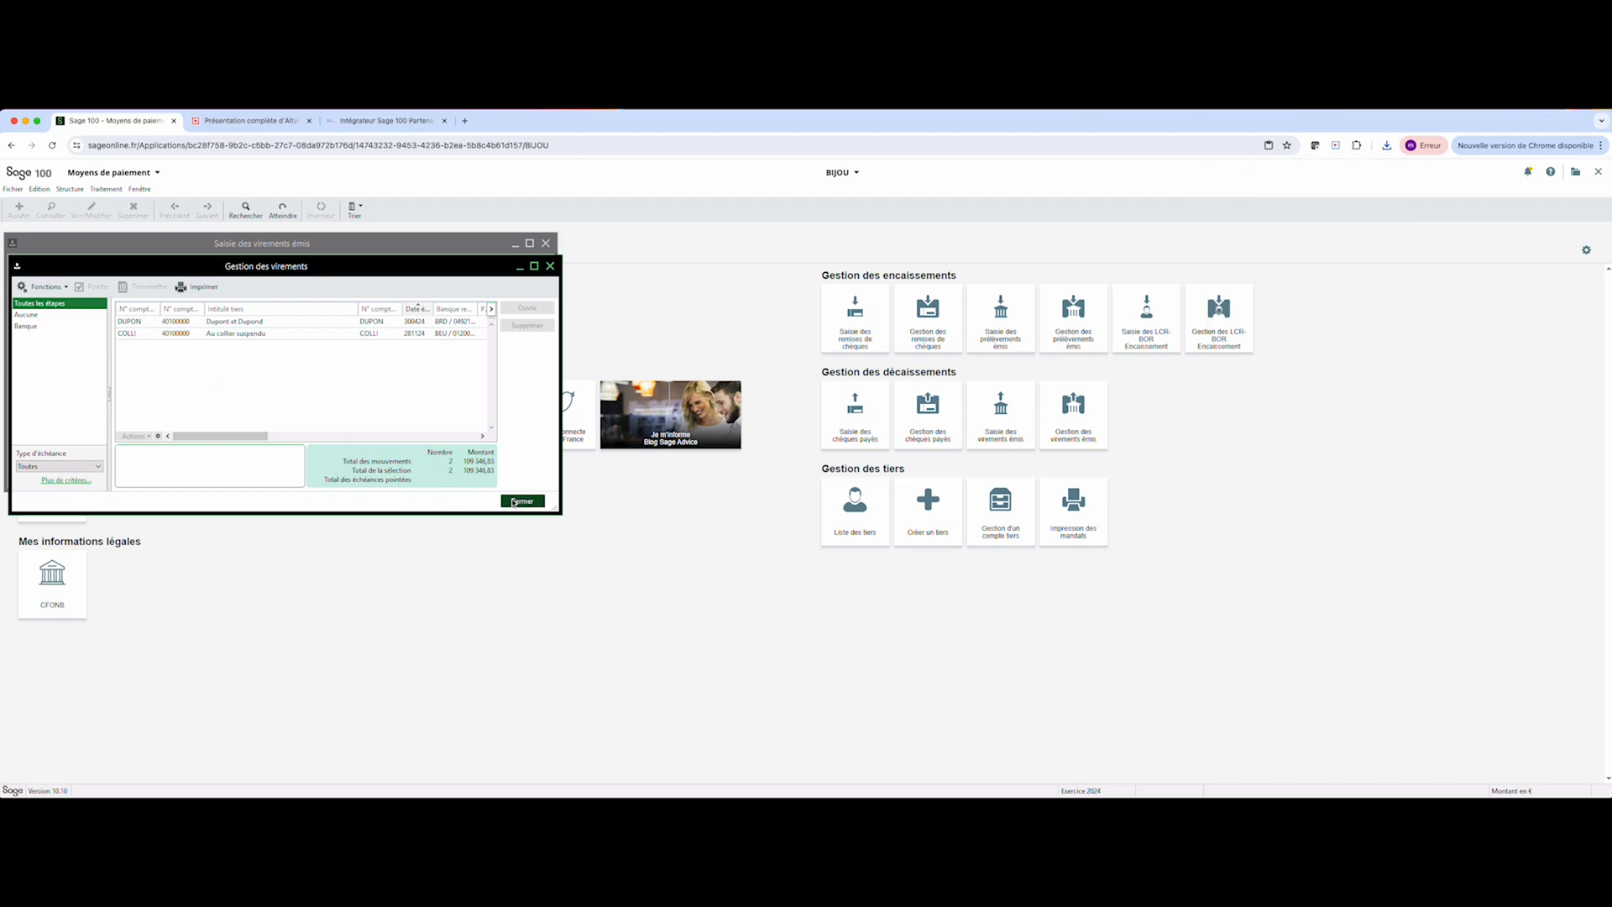
left_click(476, 479)
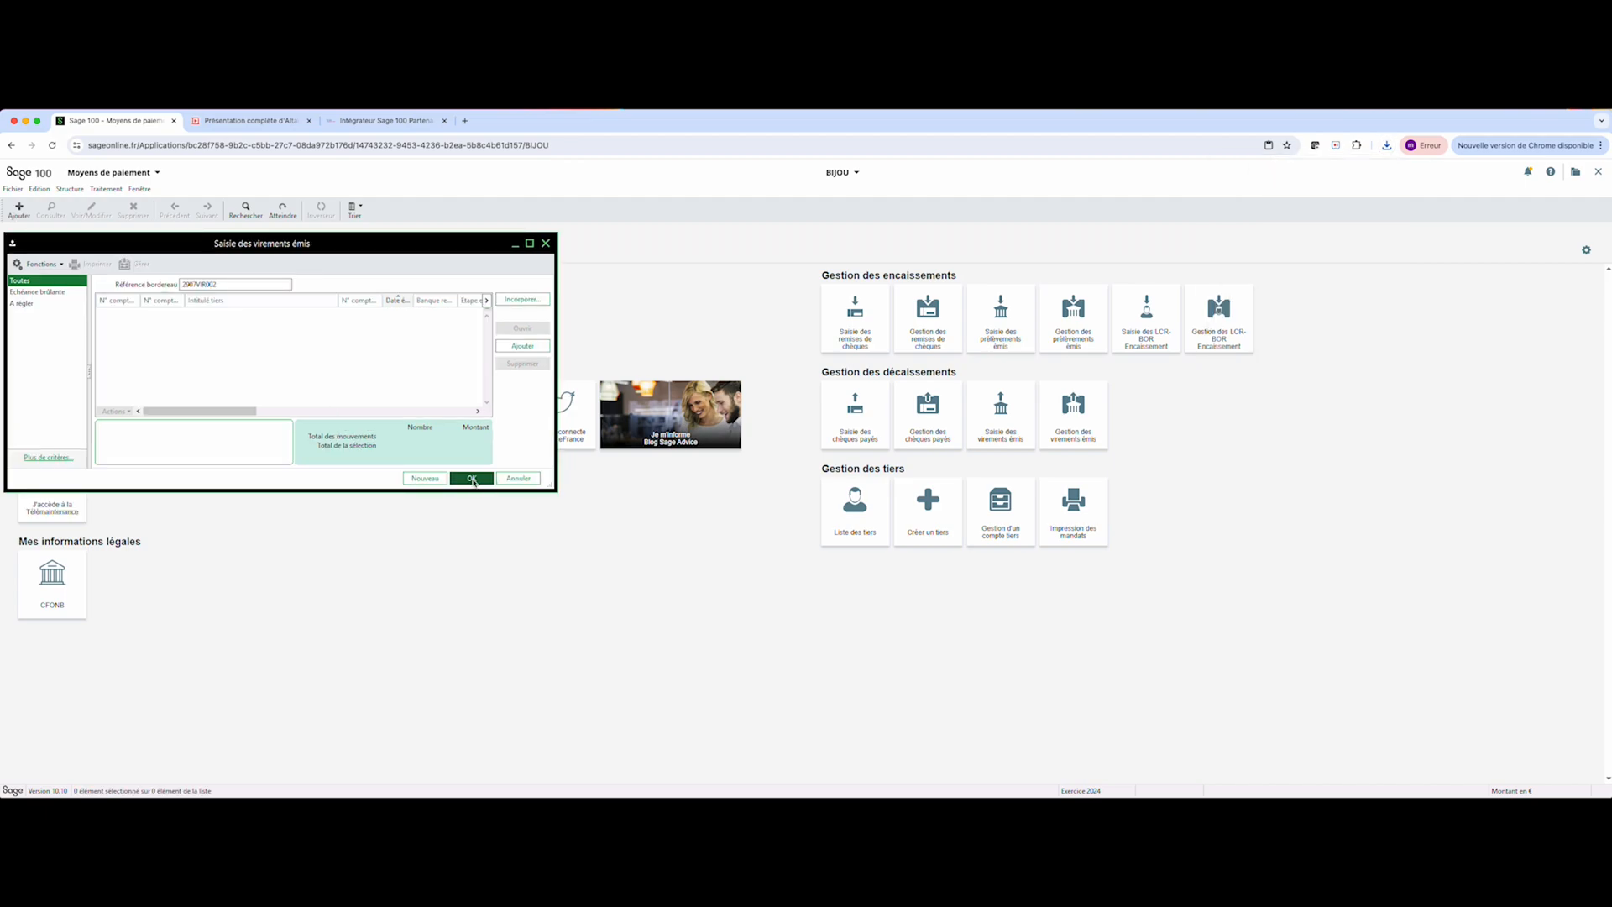
- Update the accounting file with the Virements émis not yet posted, and accept closing the entries generated by the payments
left_click(104, 190)
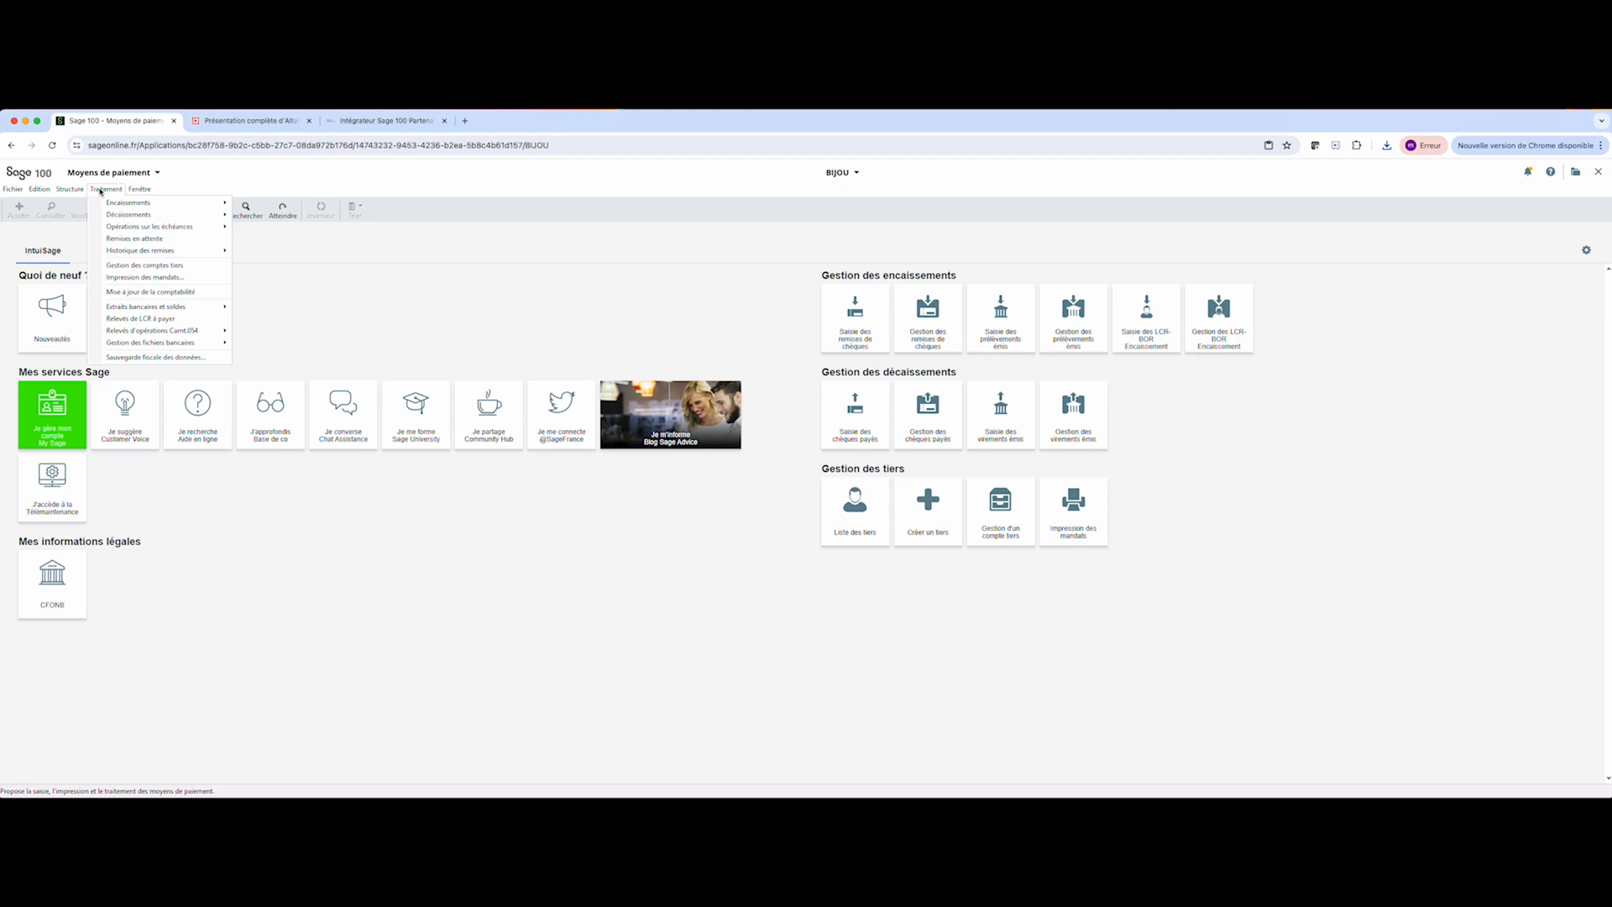
left_click(148, 292)
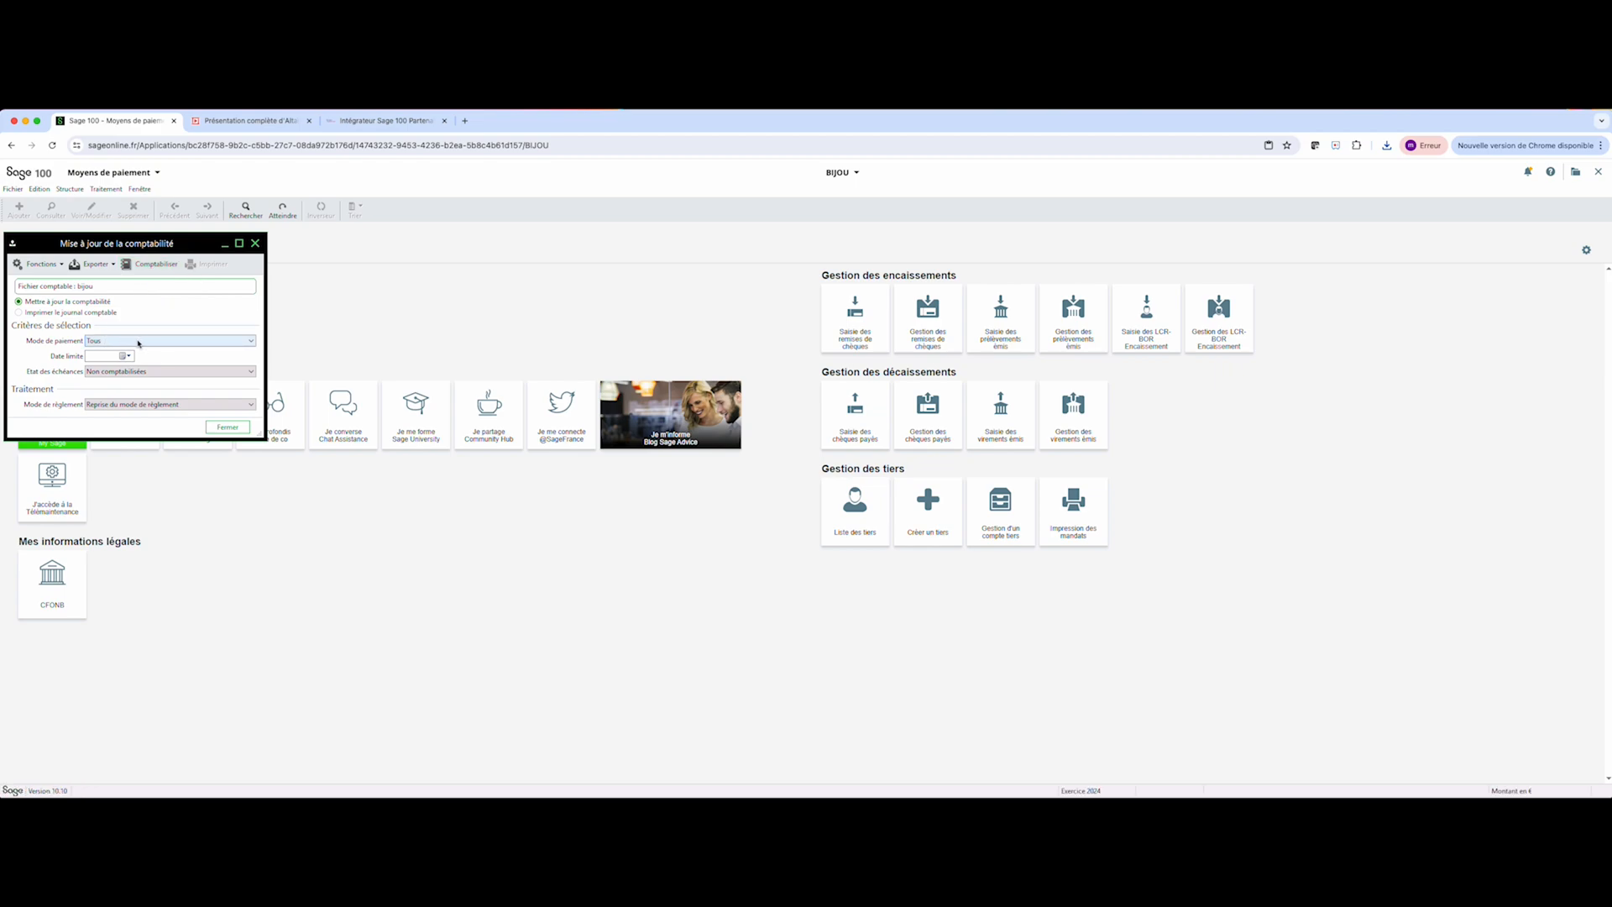
left_click(133, 342)
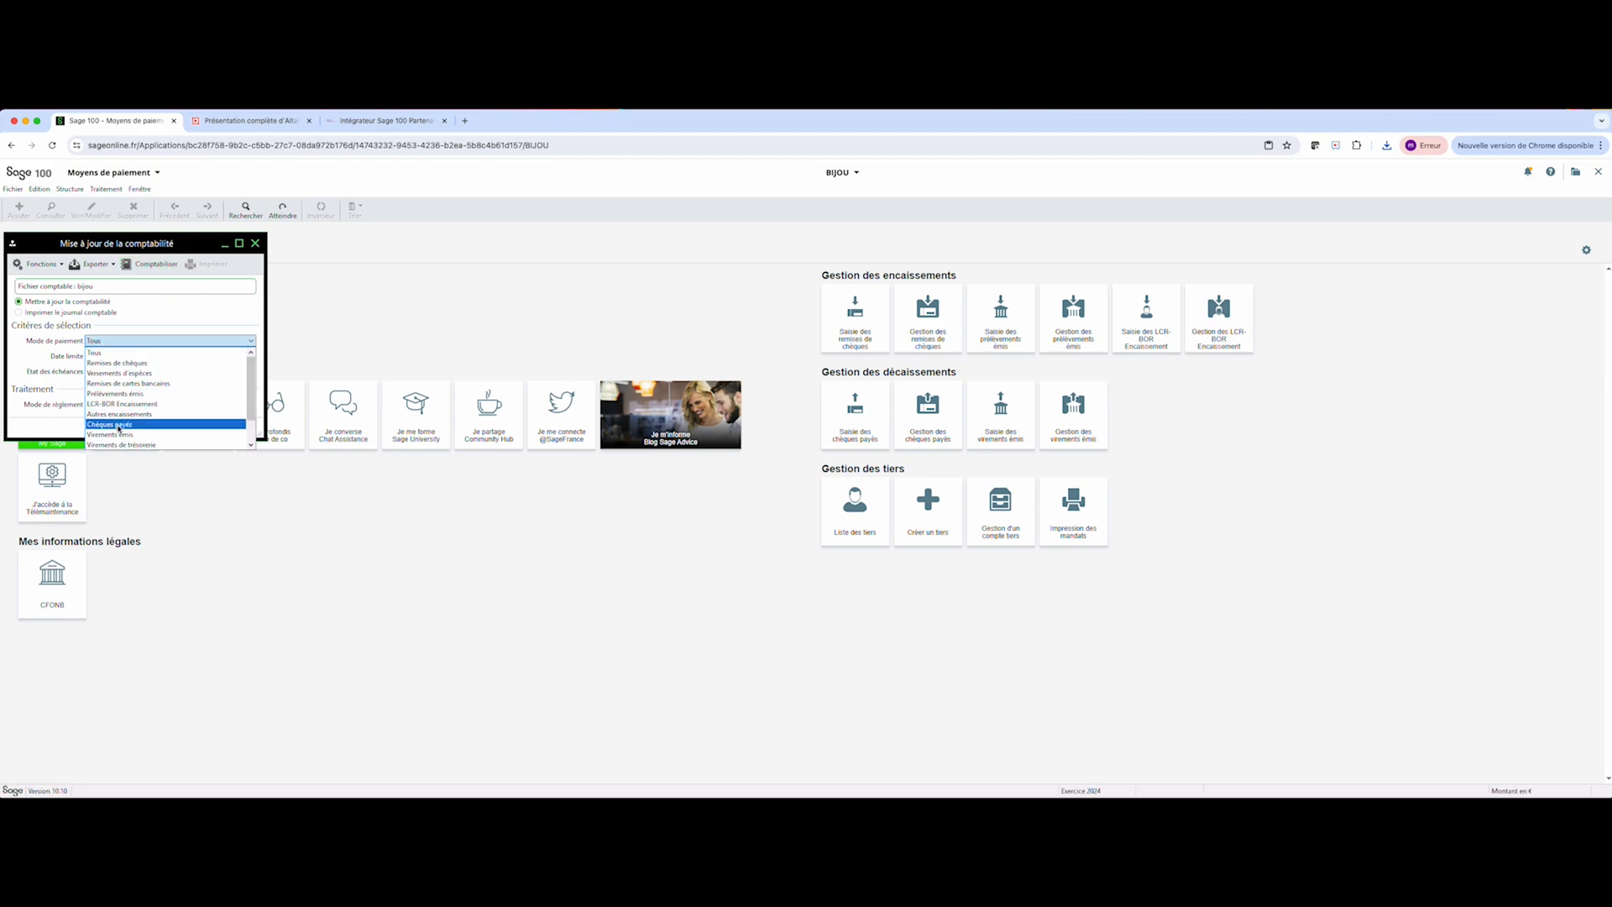
left_click(114, 435)
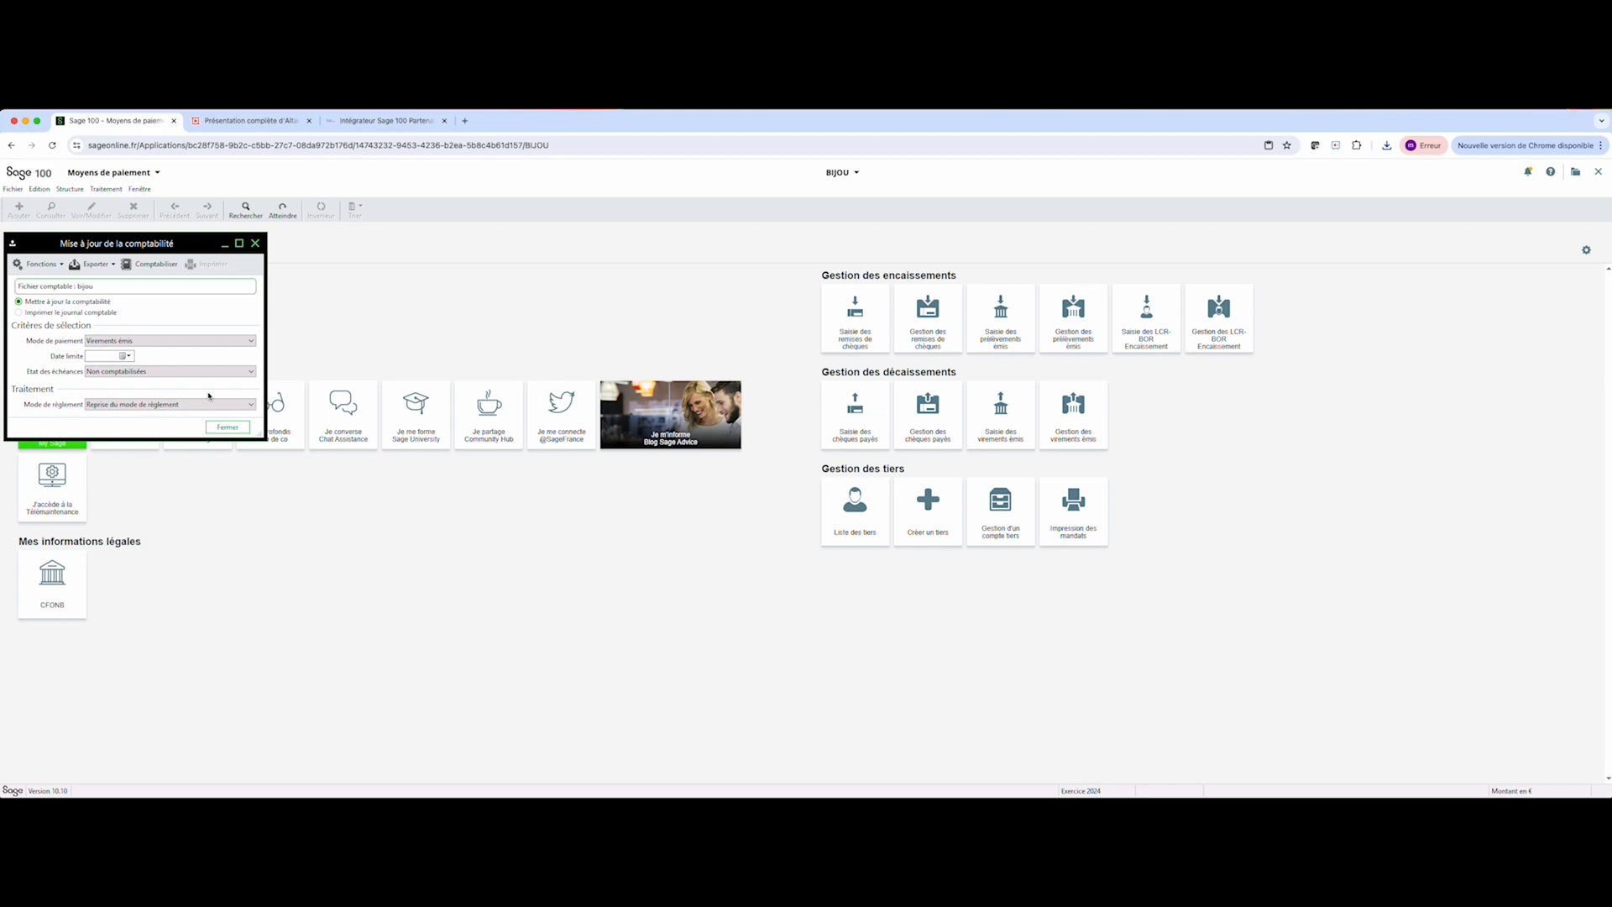
left_click(151, 267)
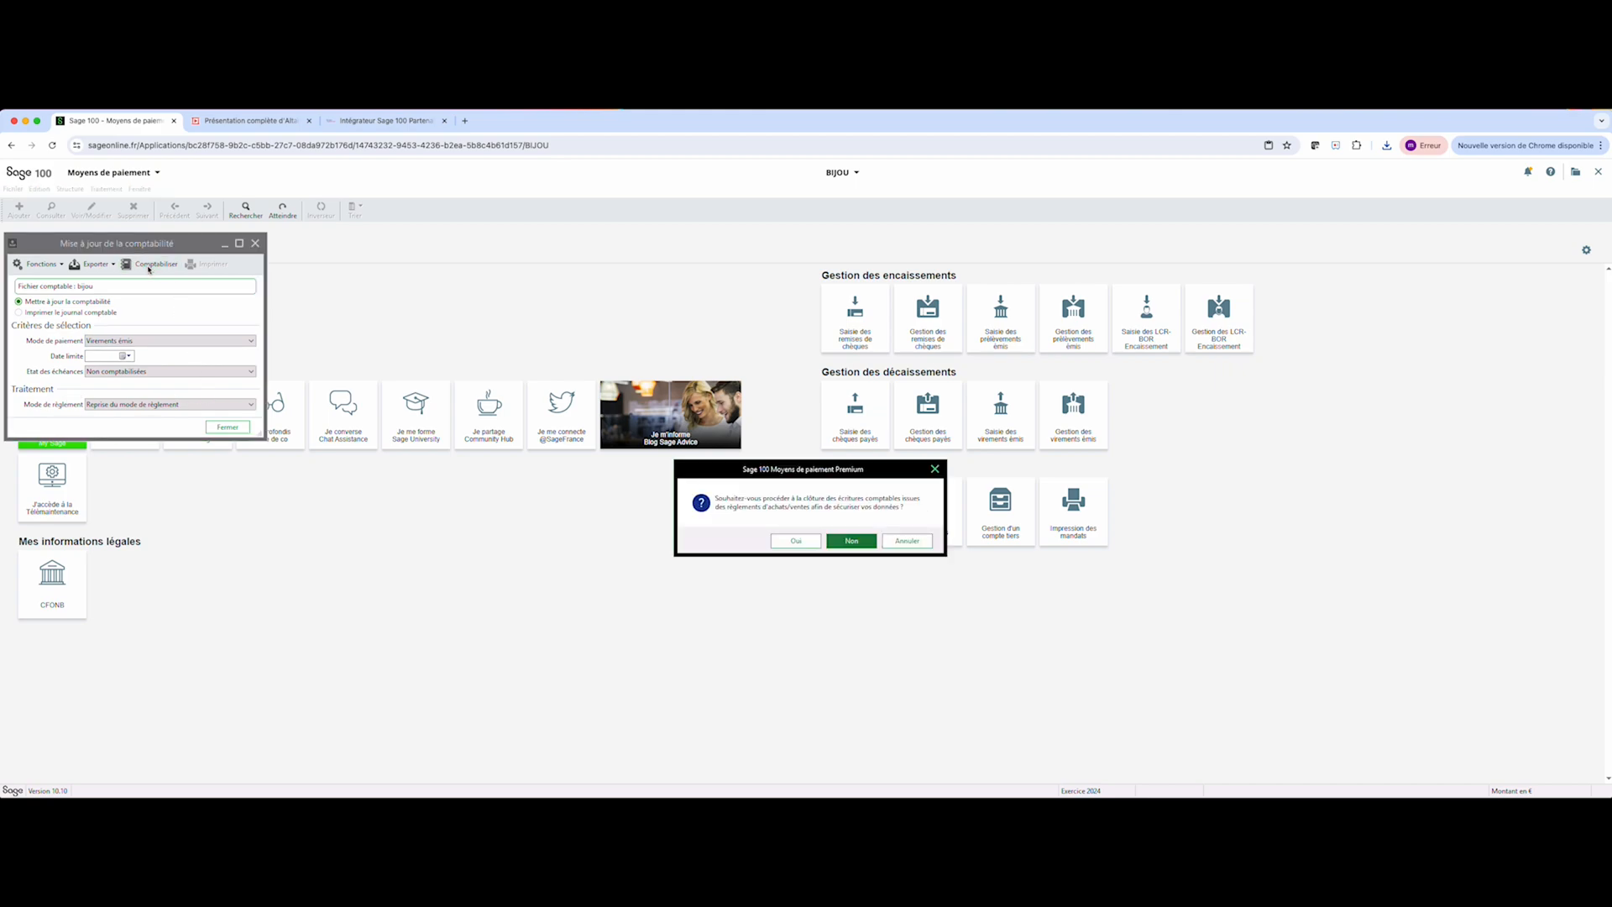
left_click(791, 542)
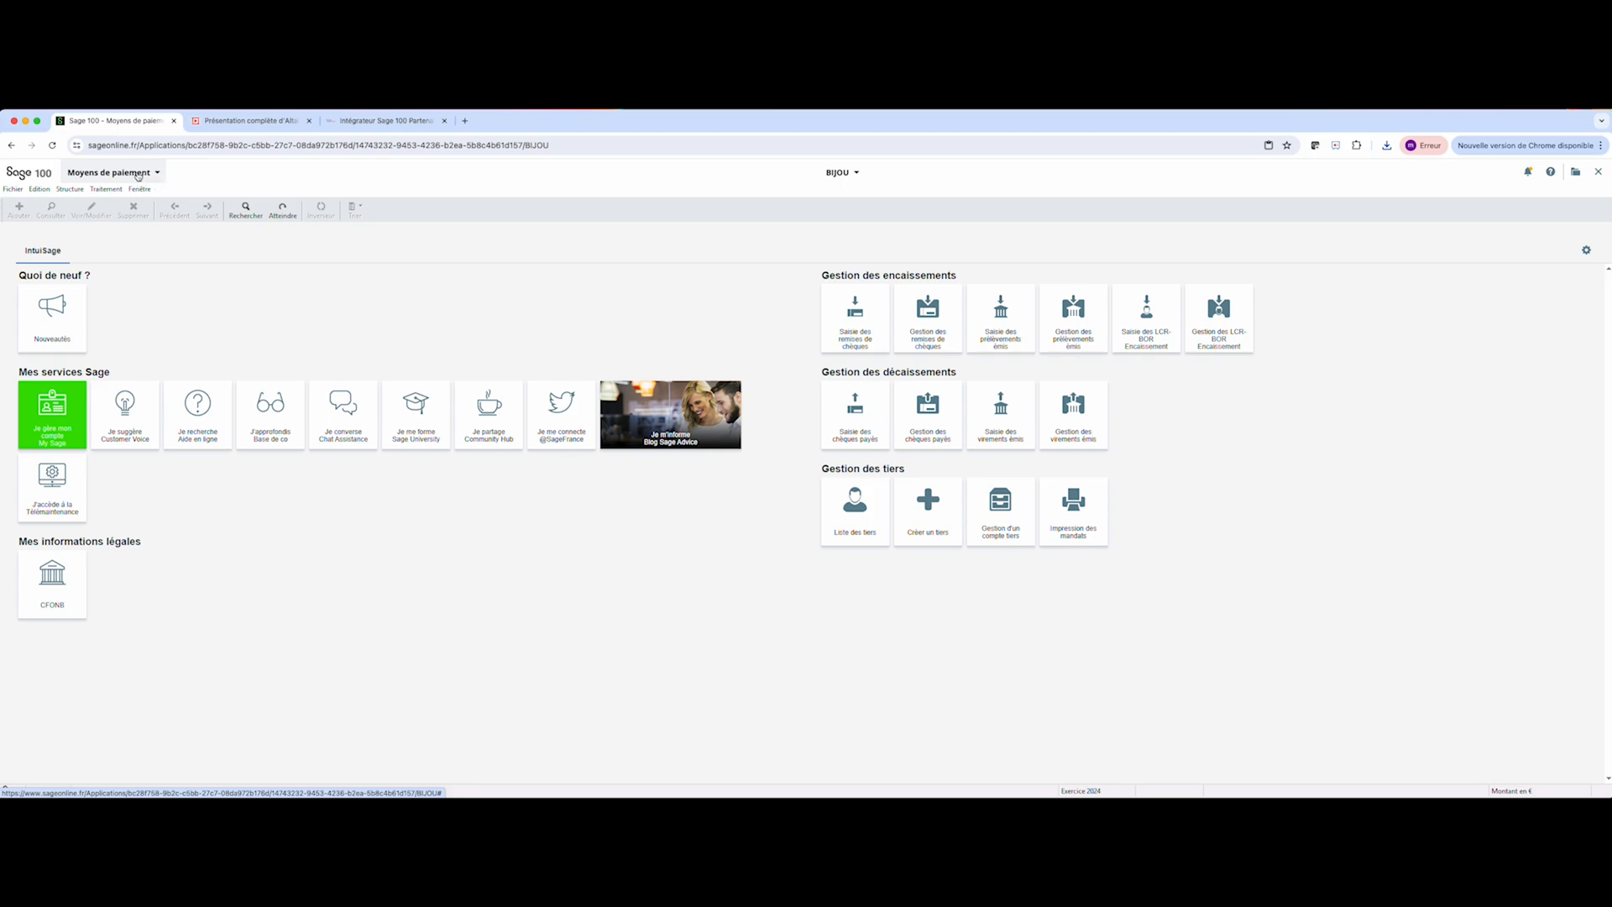
- Switch from Moyens de paiement to Comptabilité and list the entry journals sorted by journal code
left_click(153, 176)
left_click(108, 199)
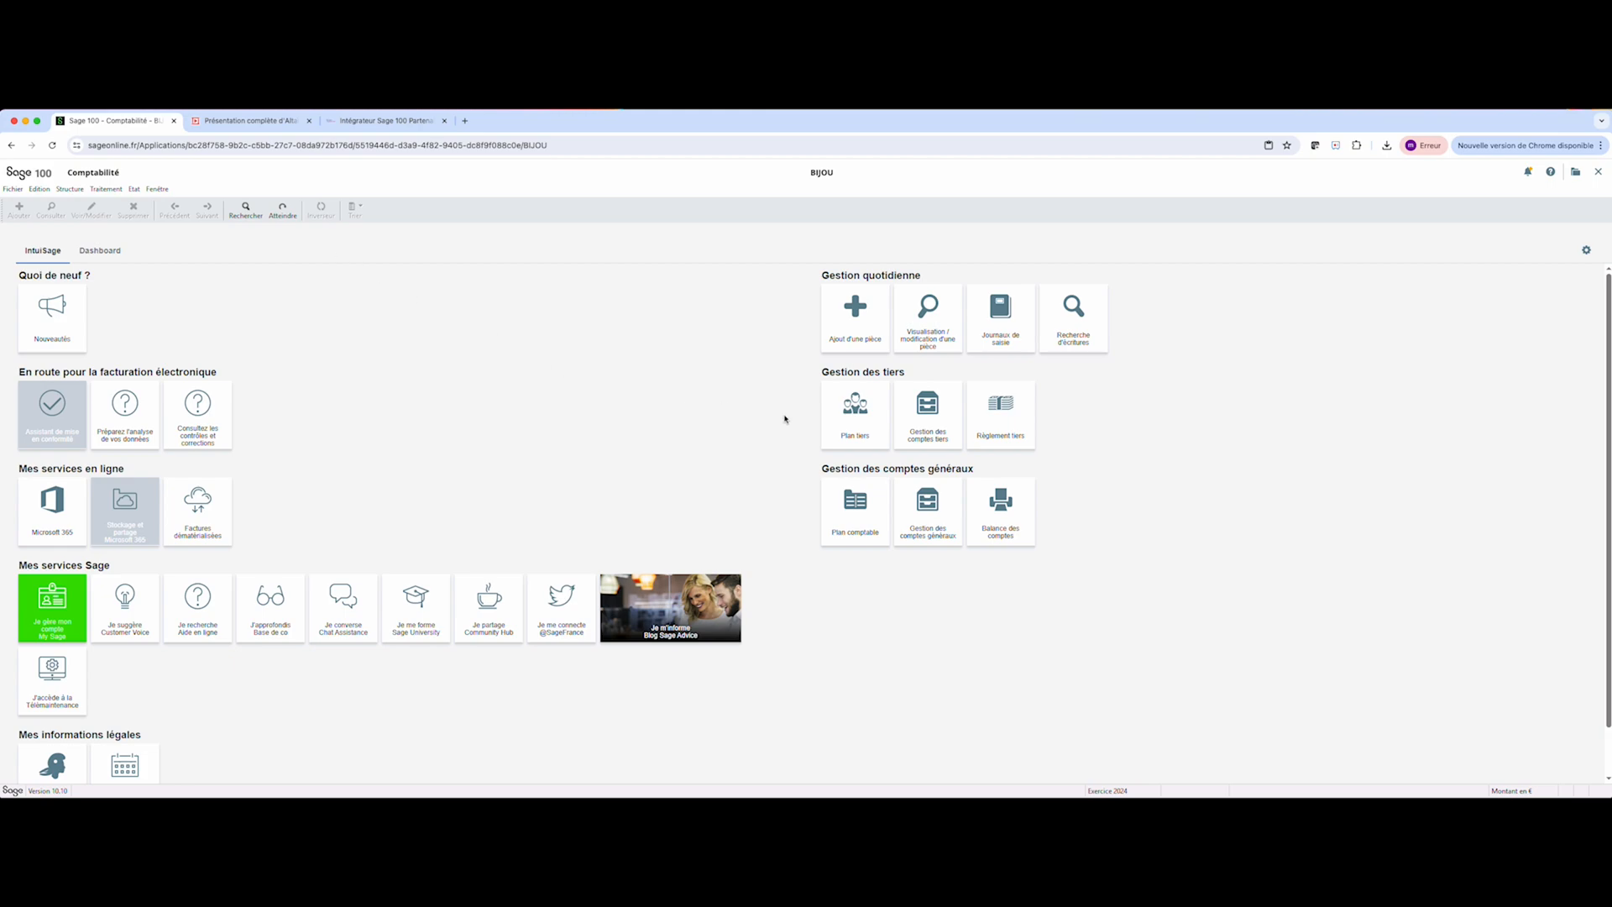
left_click(1016, 330)
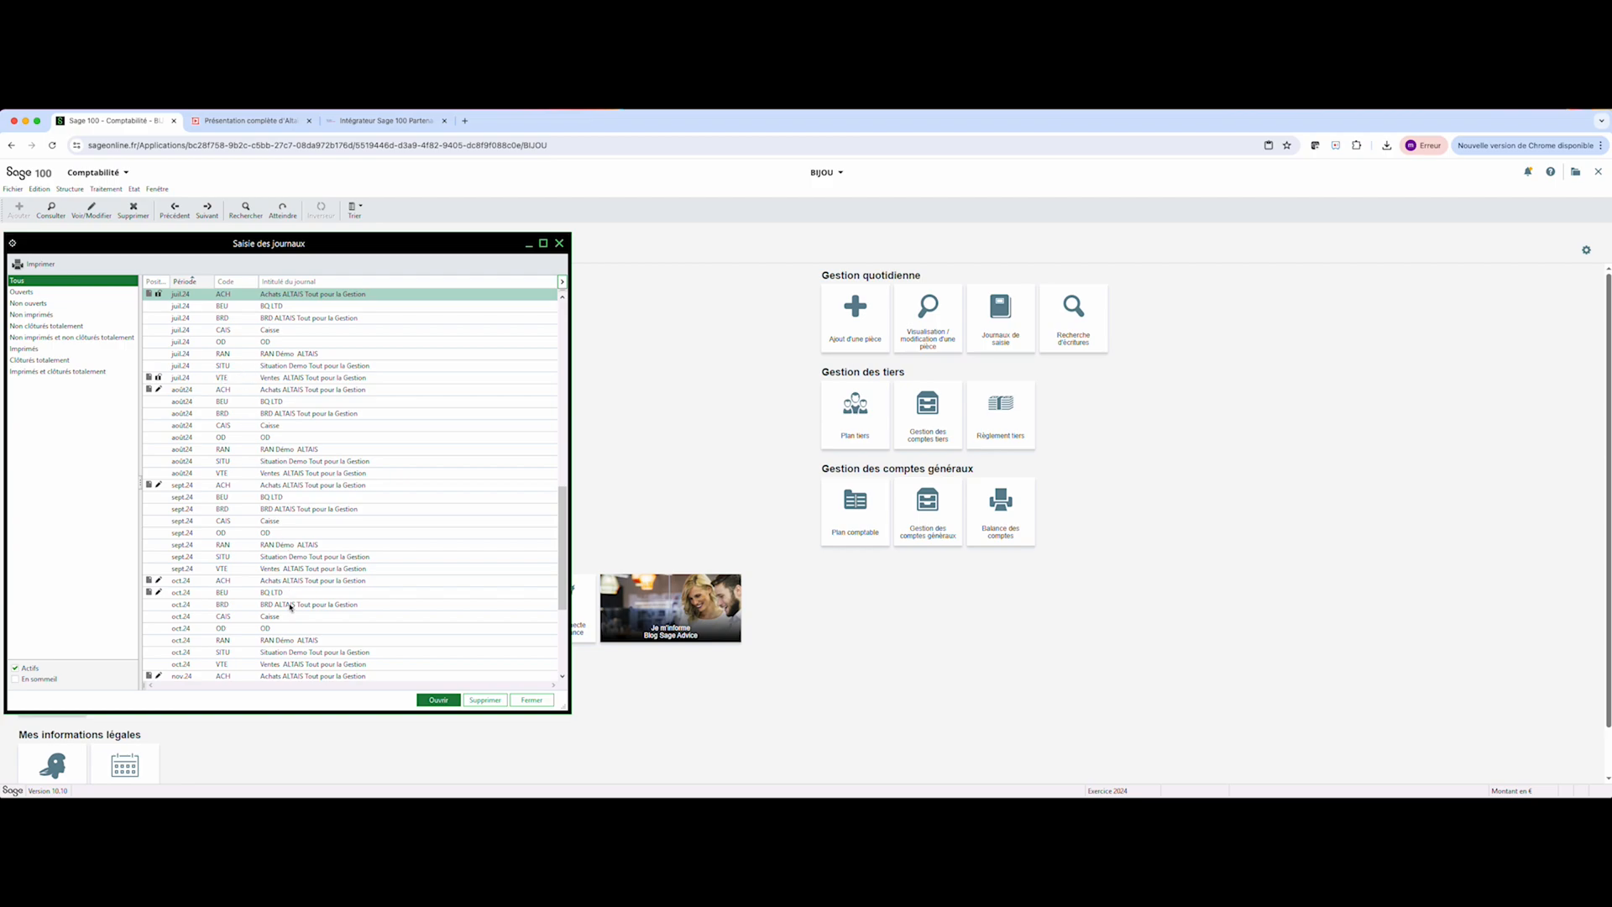
left_click(230, 282)
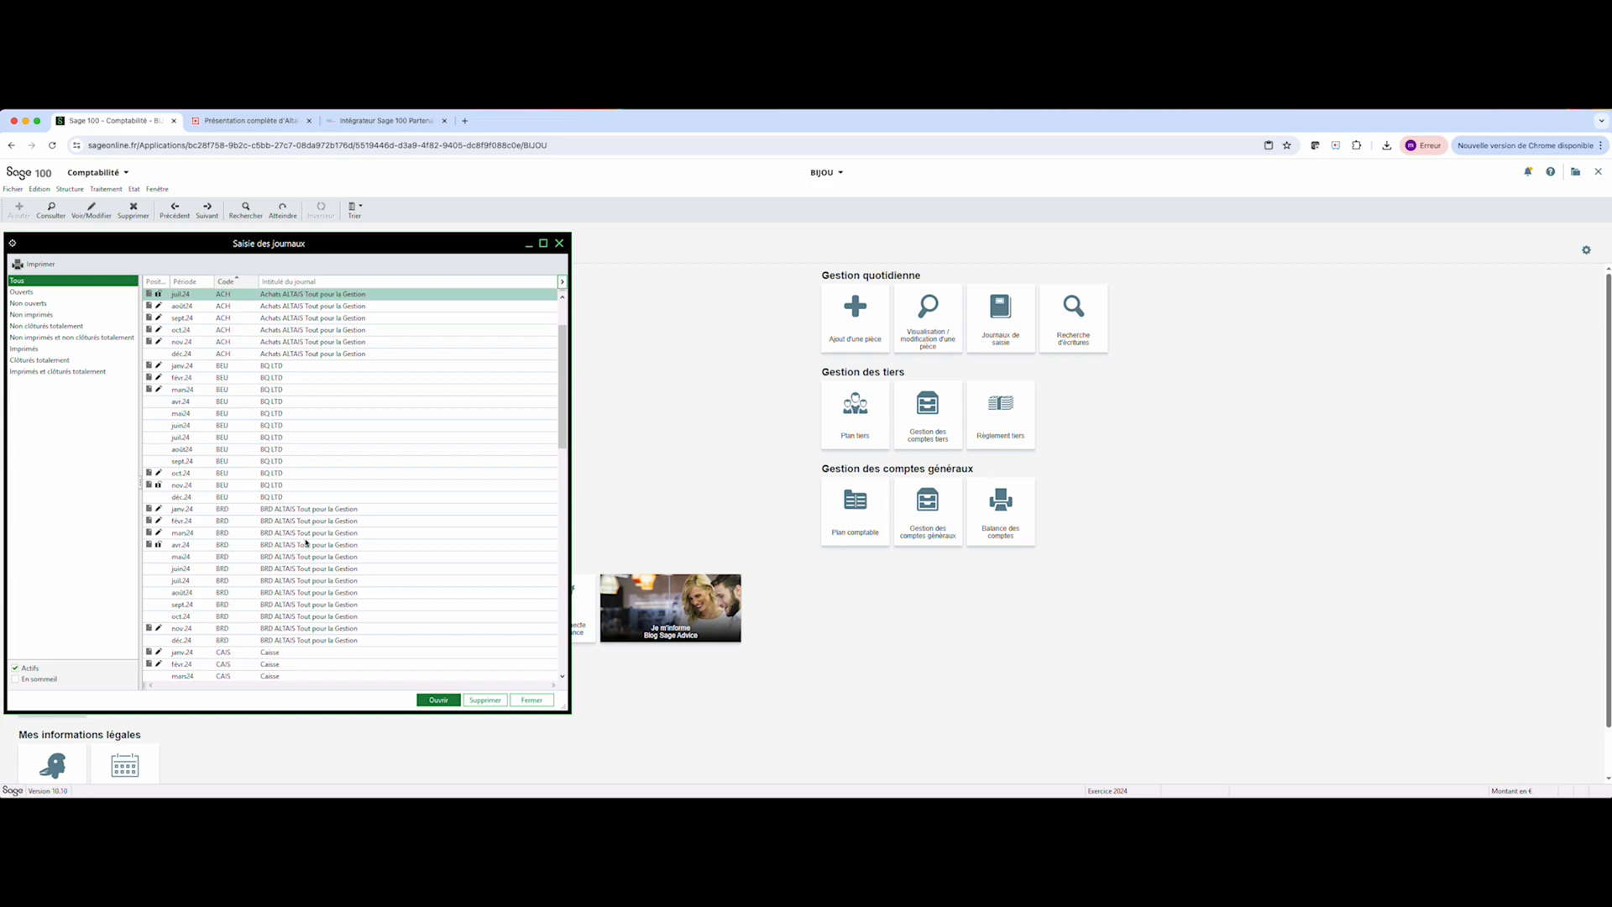
- Check the BRD journals of November and April 2024 for the DUPON payment entry, and sort the journal list by period again
double_click(226, 631)
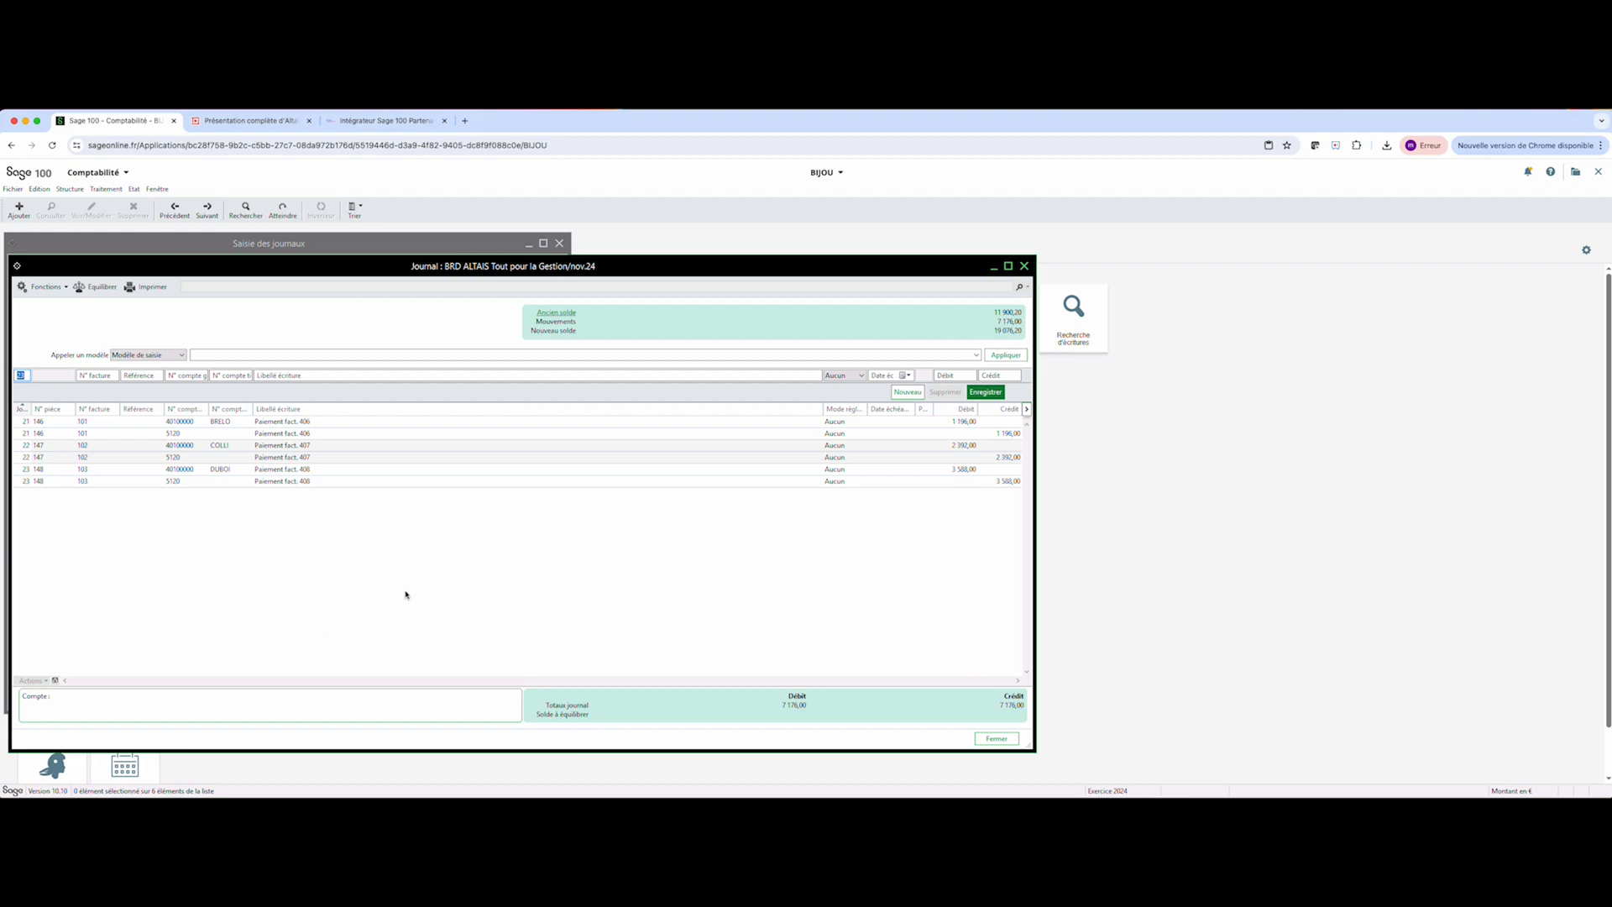
left_click(1010, 265)
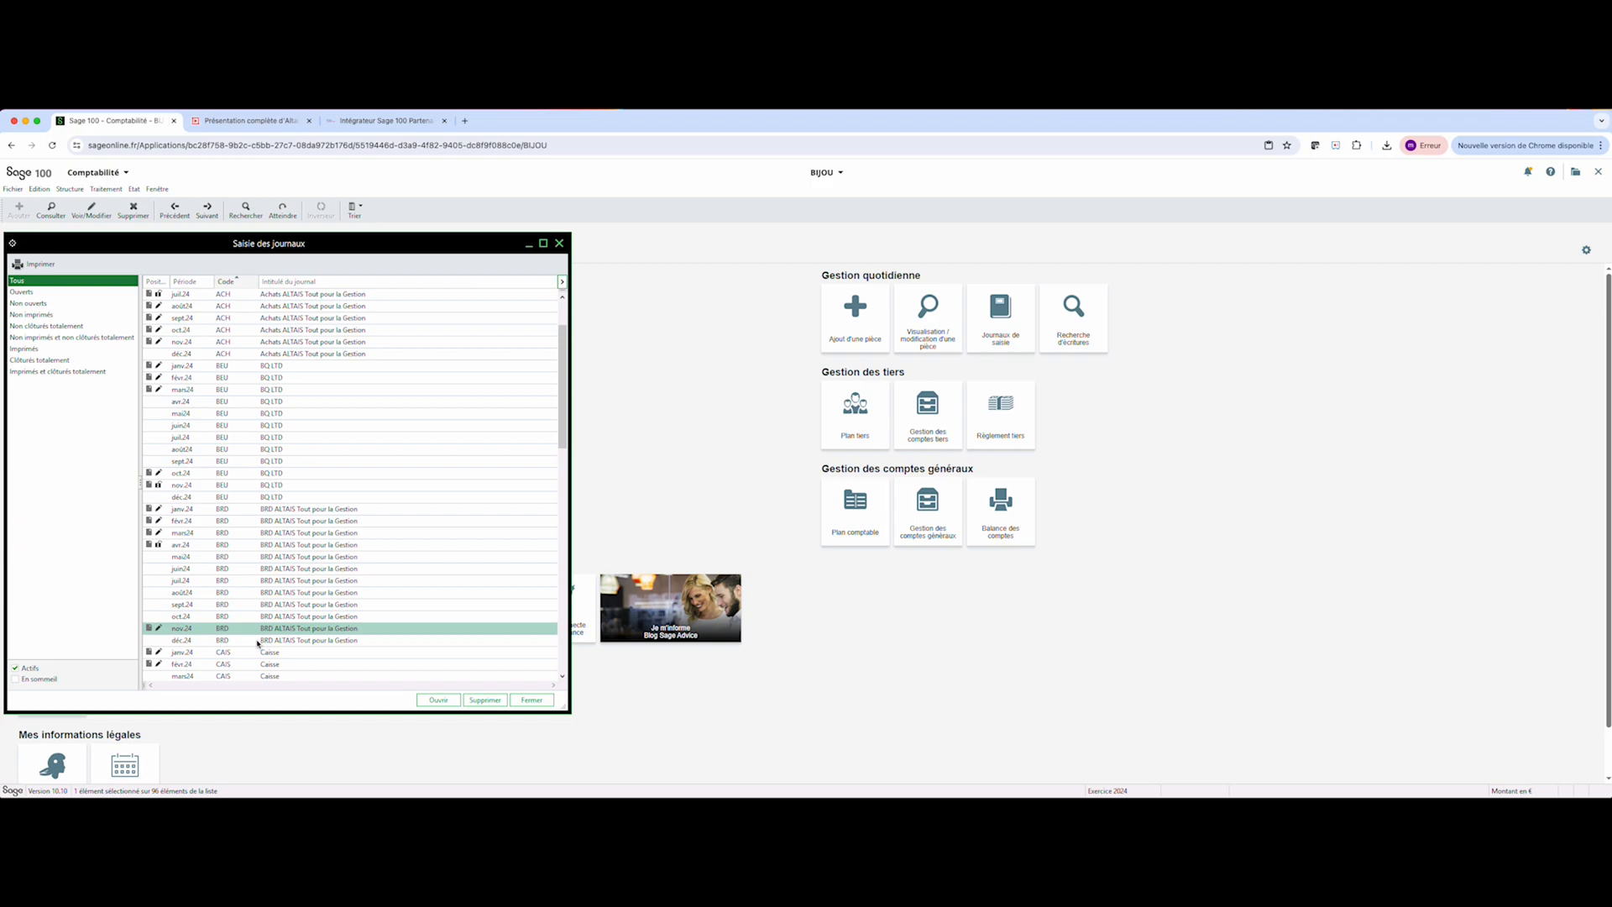
double_click(200, 545)
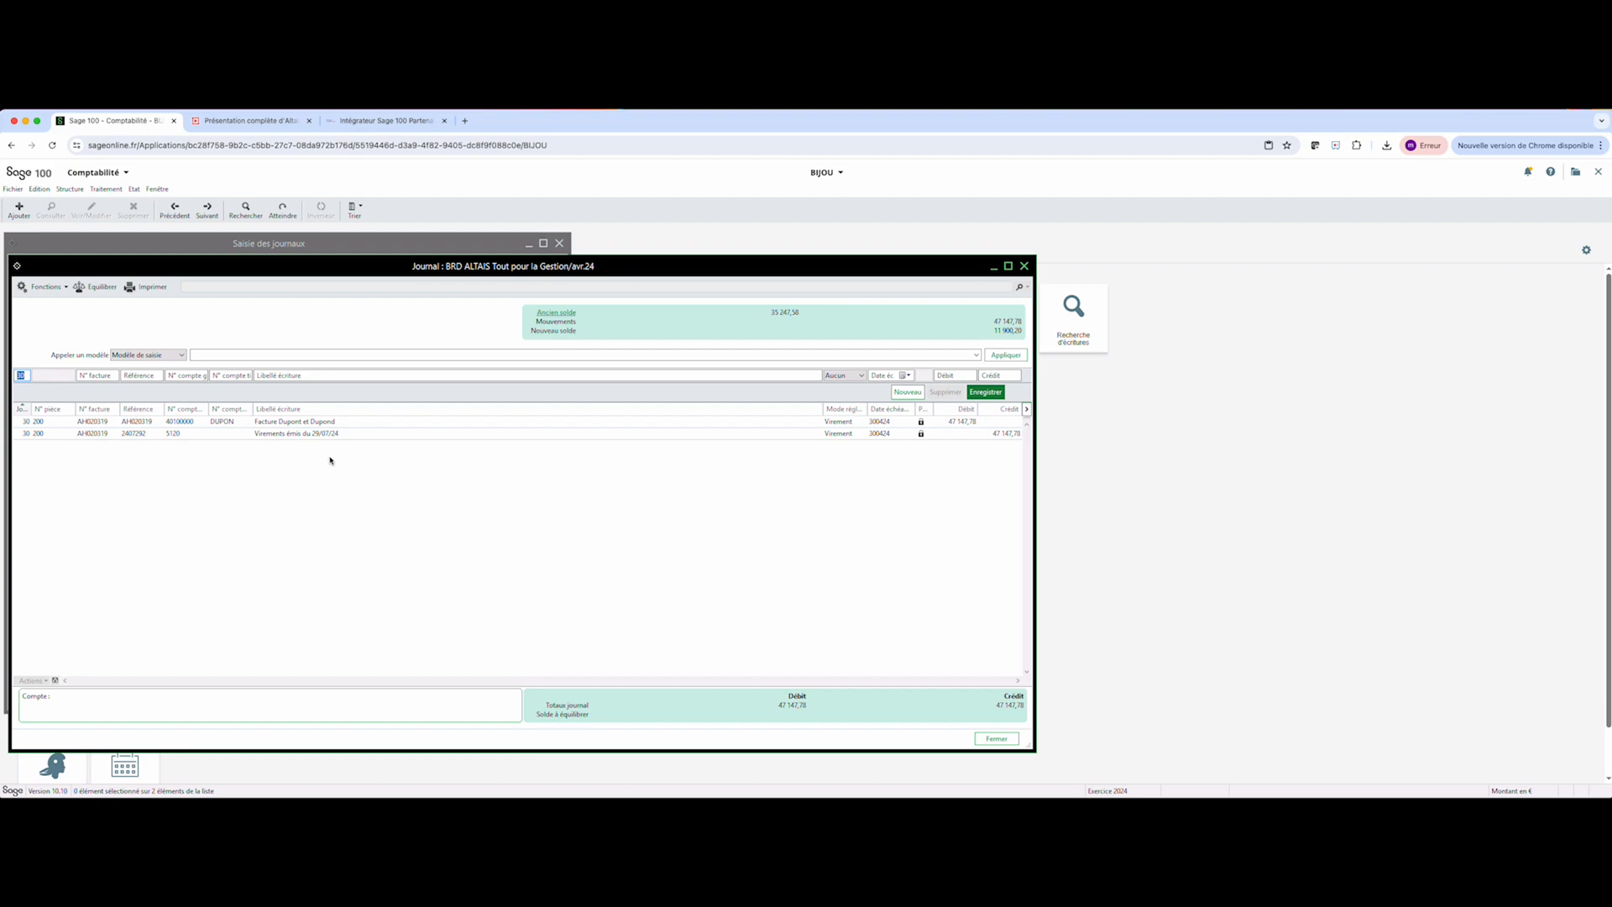
left_click(925, 426)
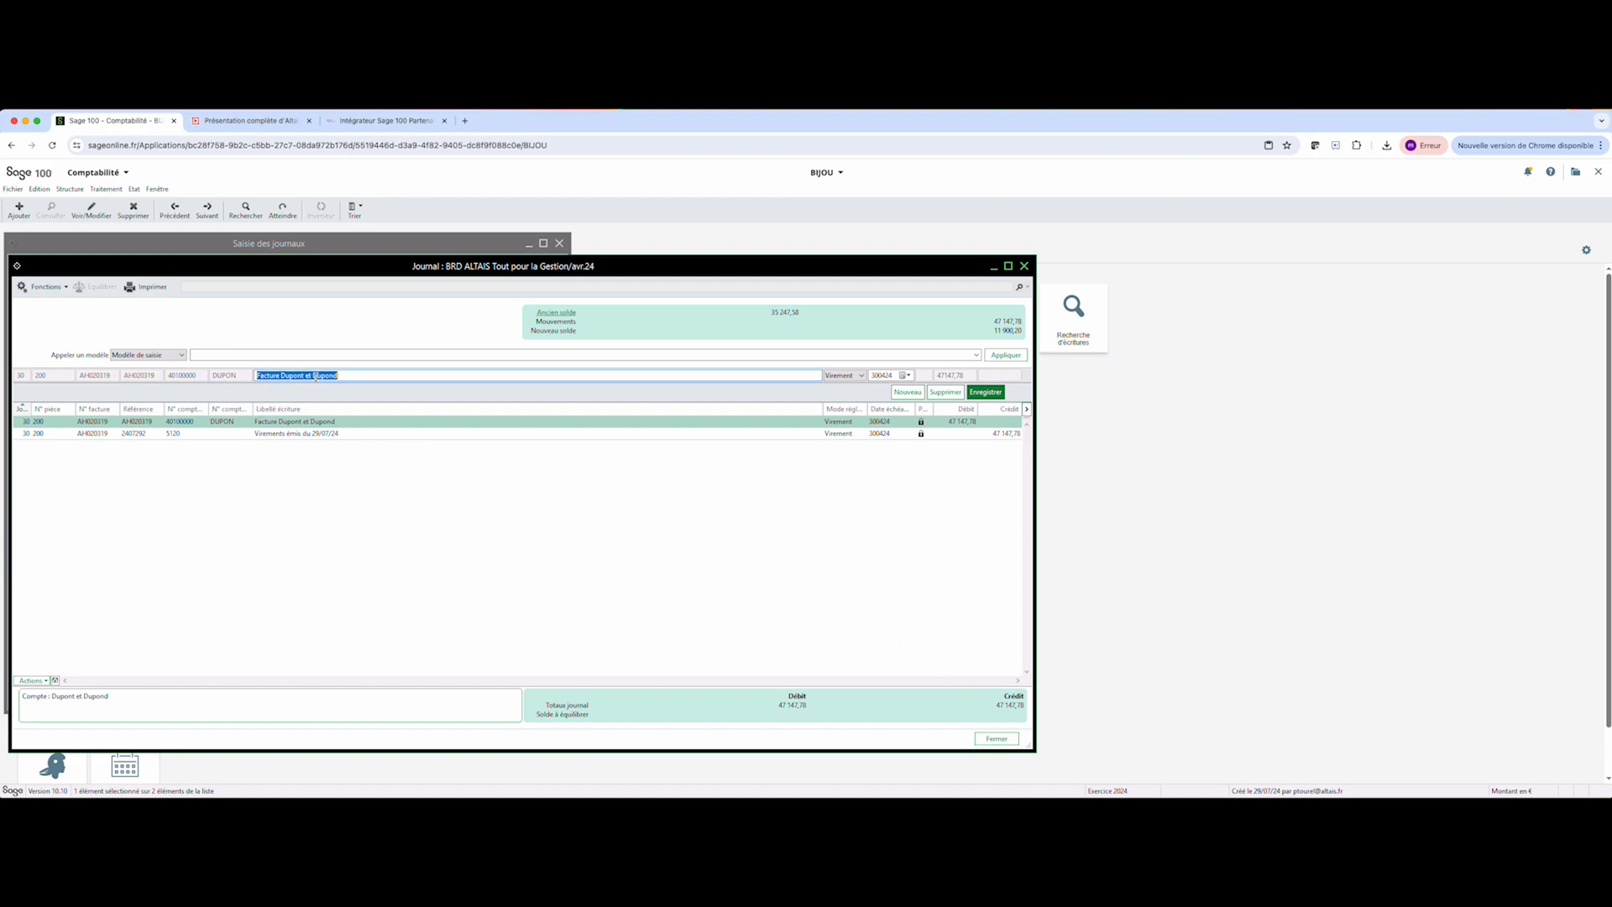
left_click(1000, 738)
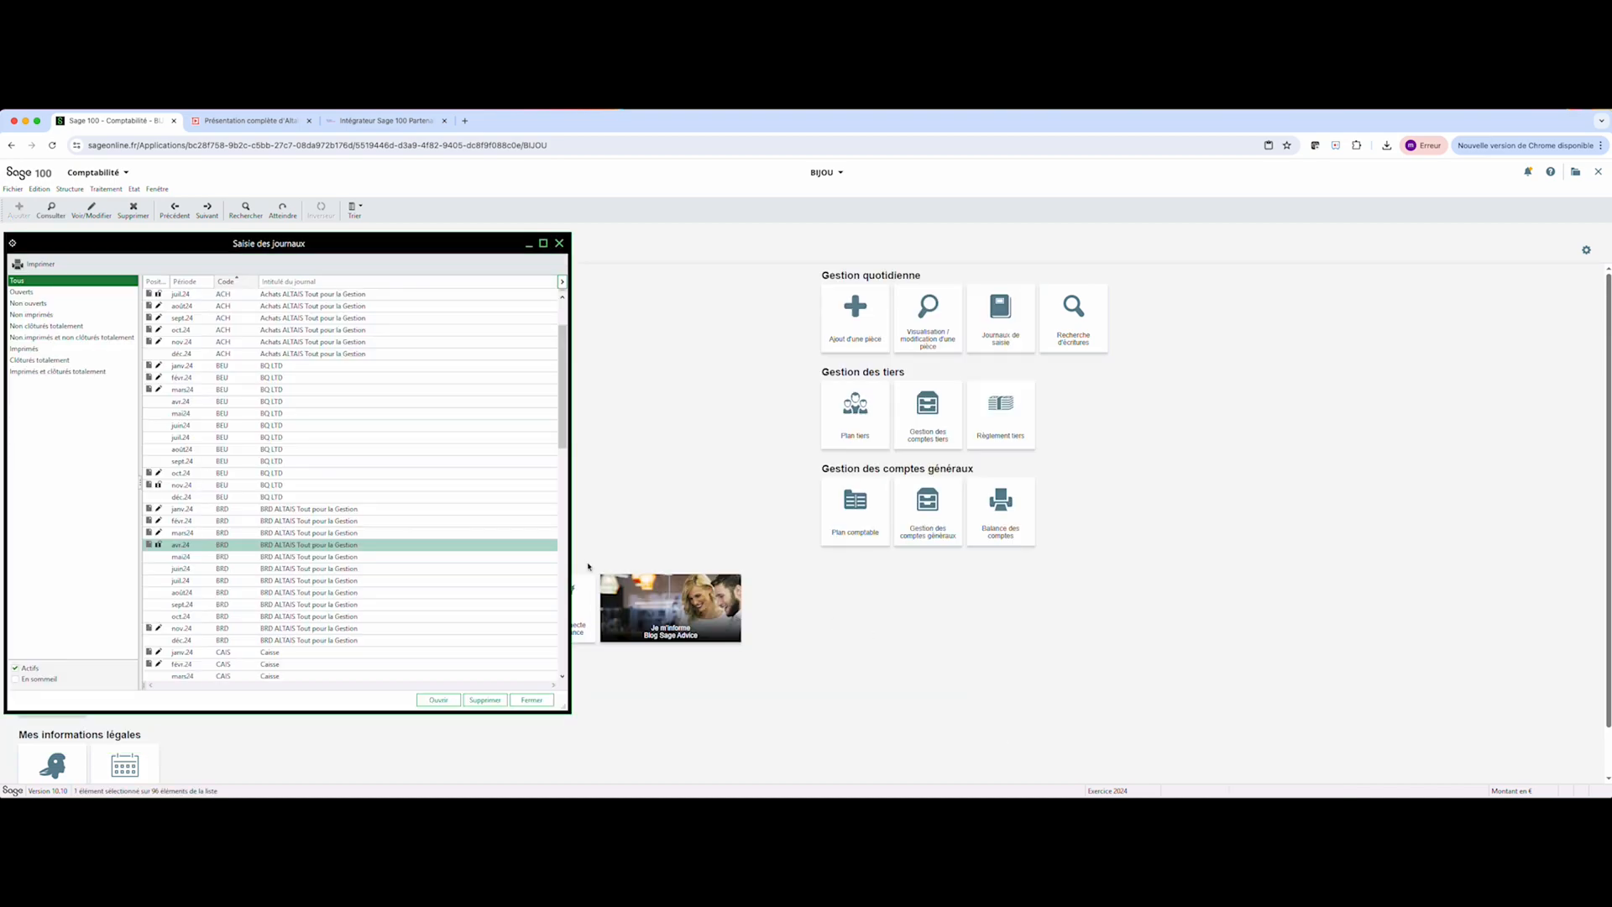
left_click(193, 285)
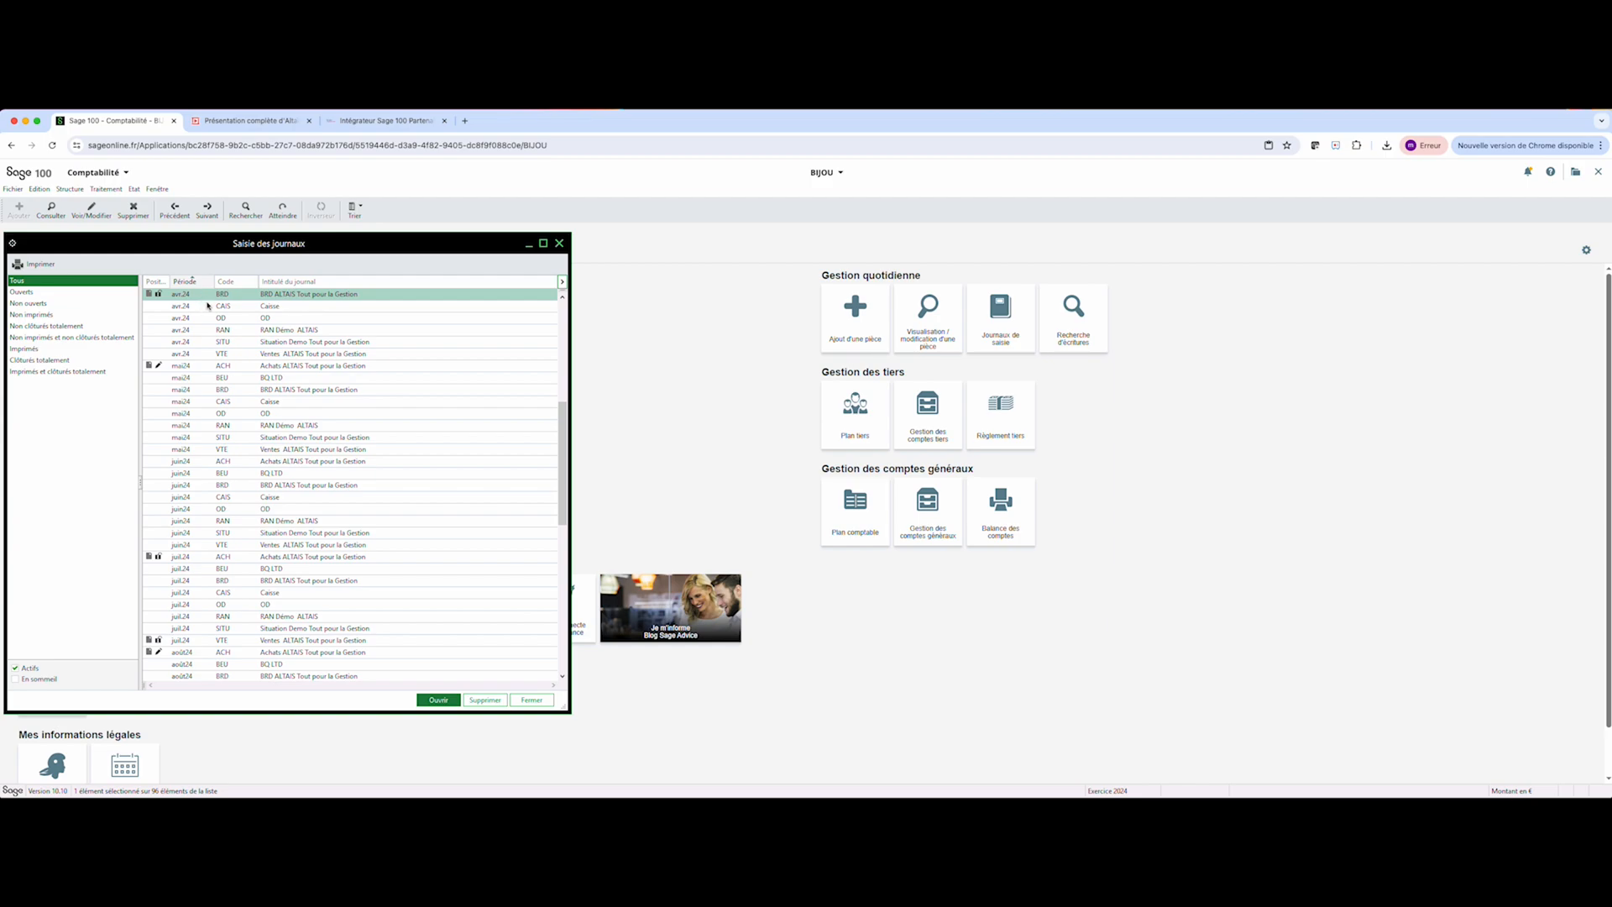
- Print all pages of the Grand-livre des tiers with third-party type Fournisseur, and look over the generated PDF
left_click(134, 189)
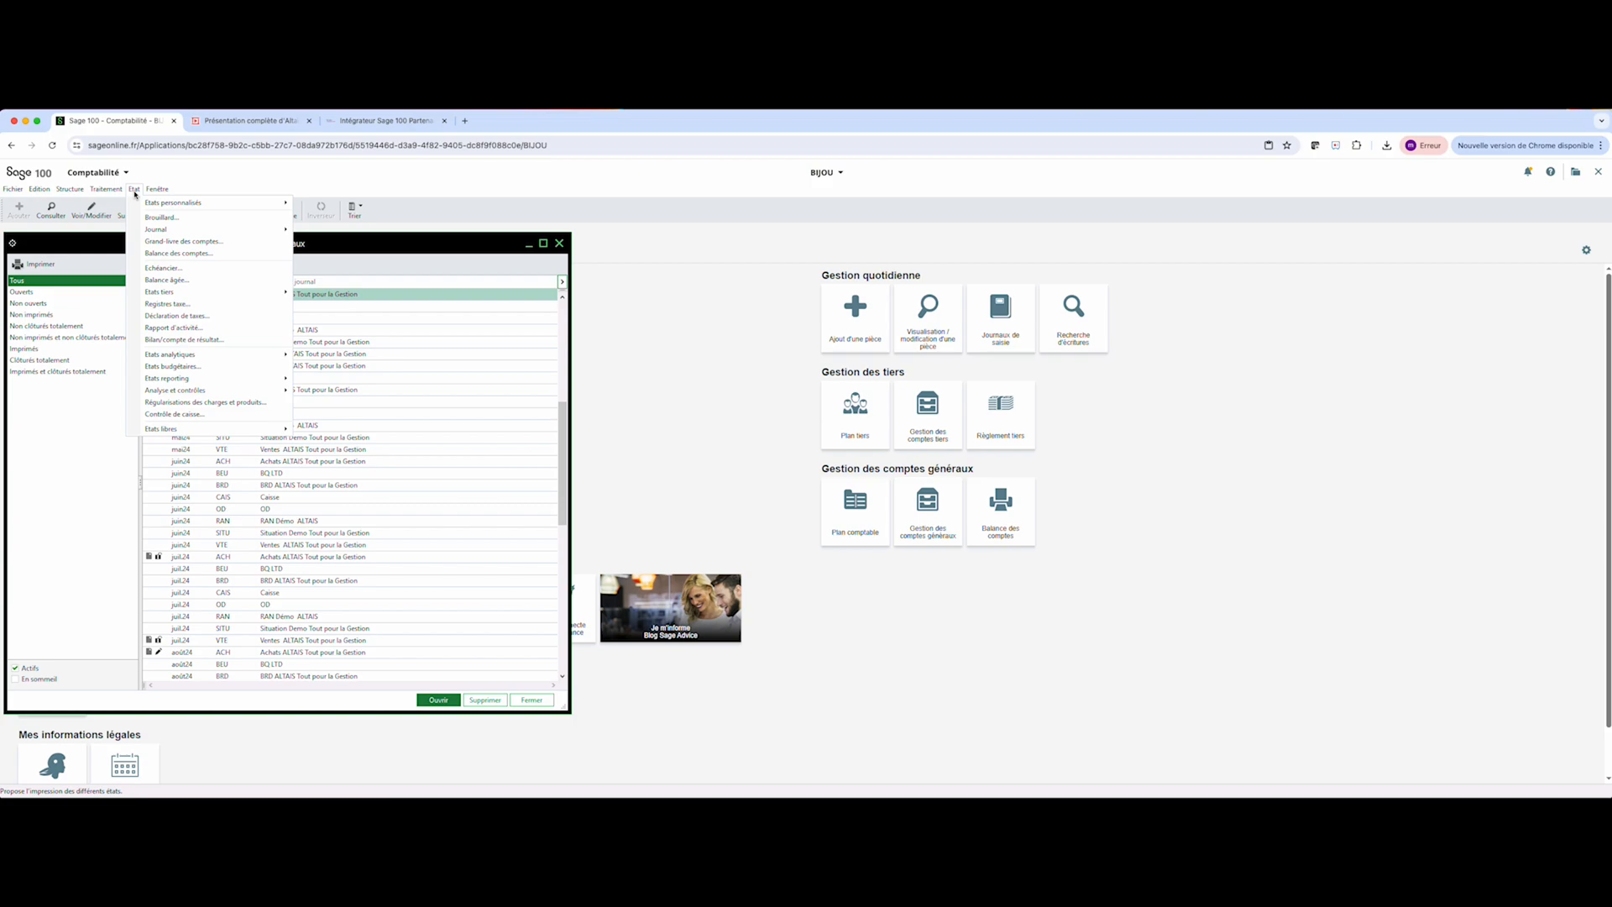
mouse_move(205, 294)
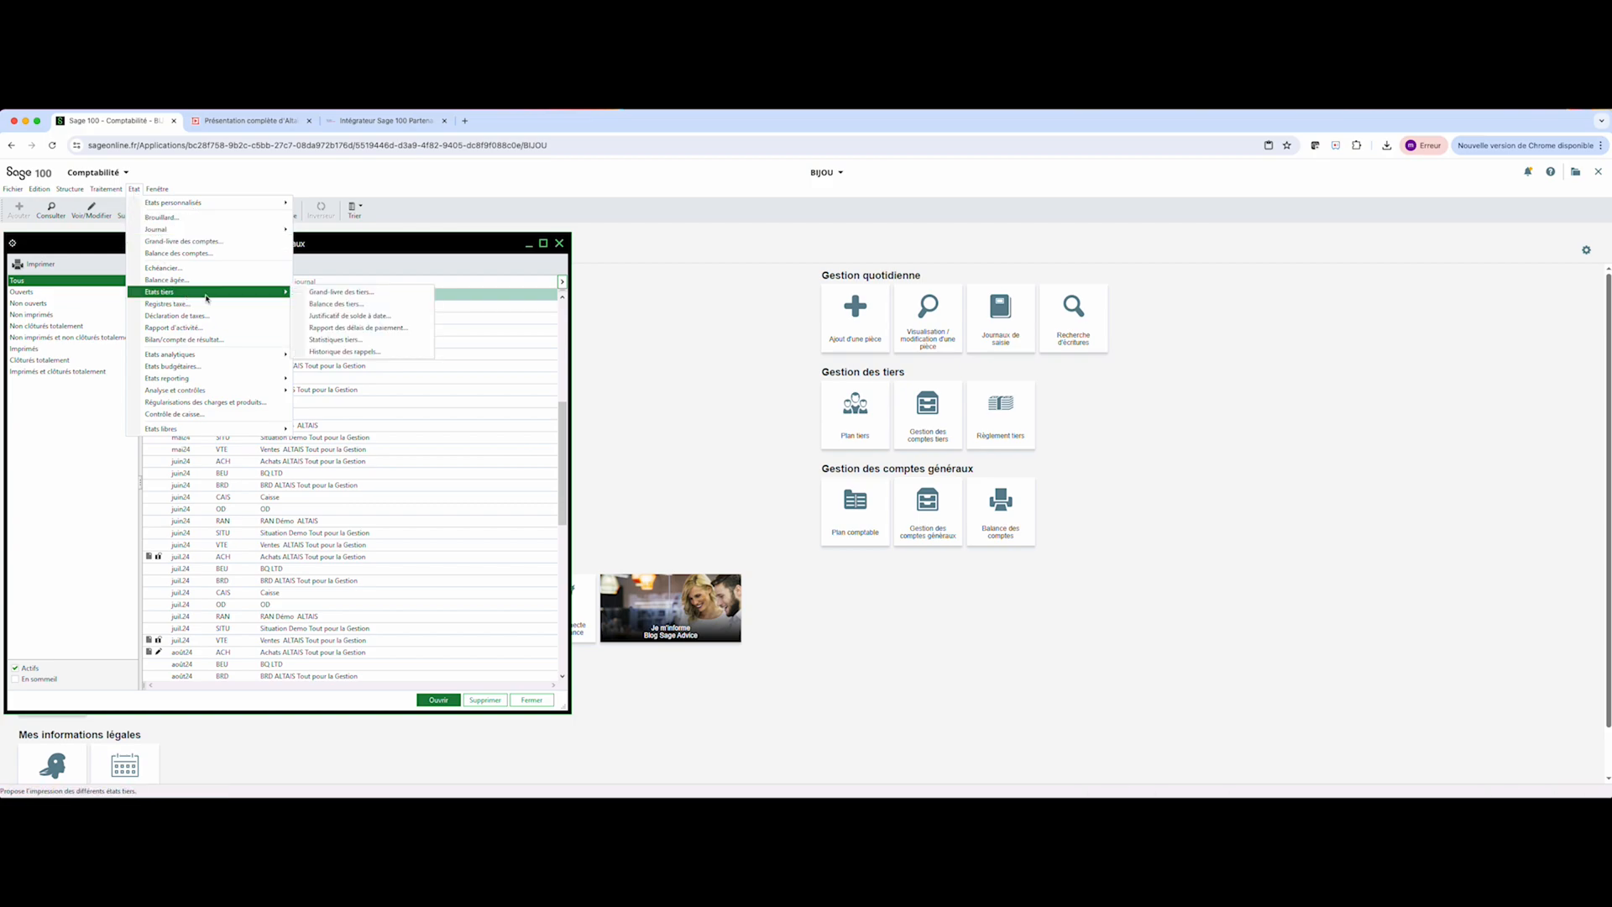
left_click(355, 293)
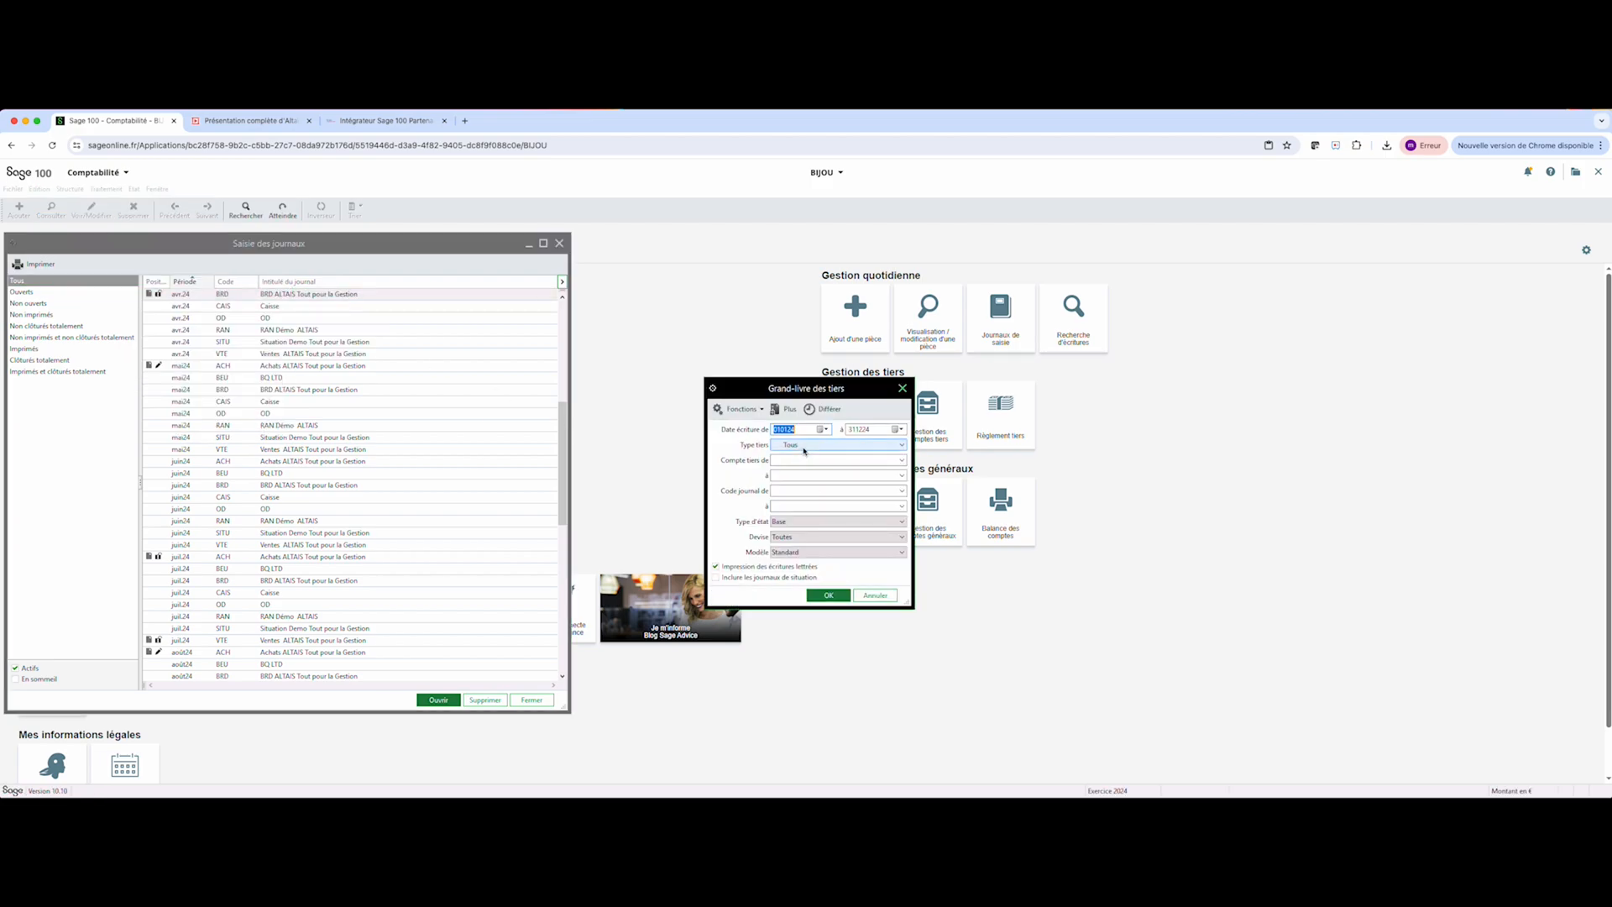
left_click(806, 445)
left_click(790, 477)
left_click(828, 597)
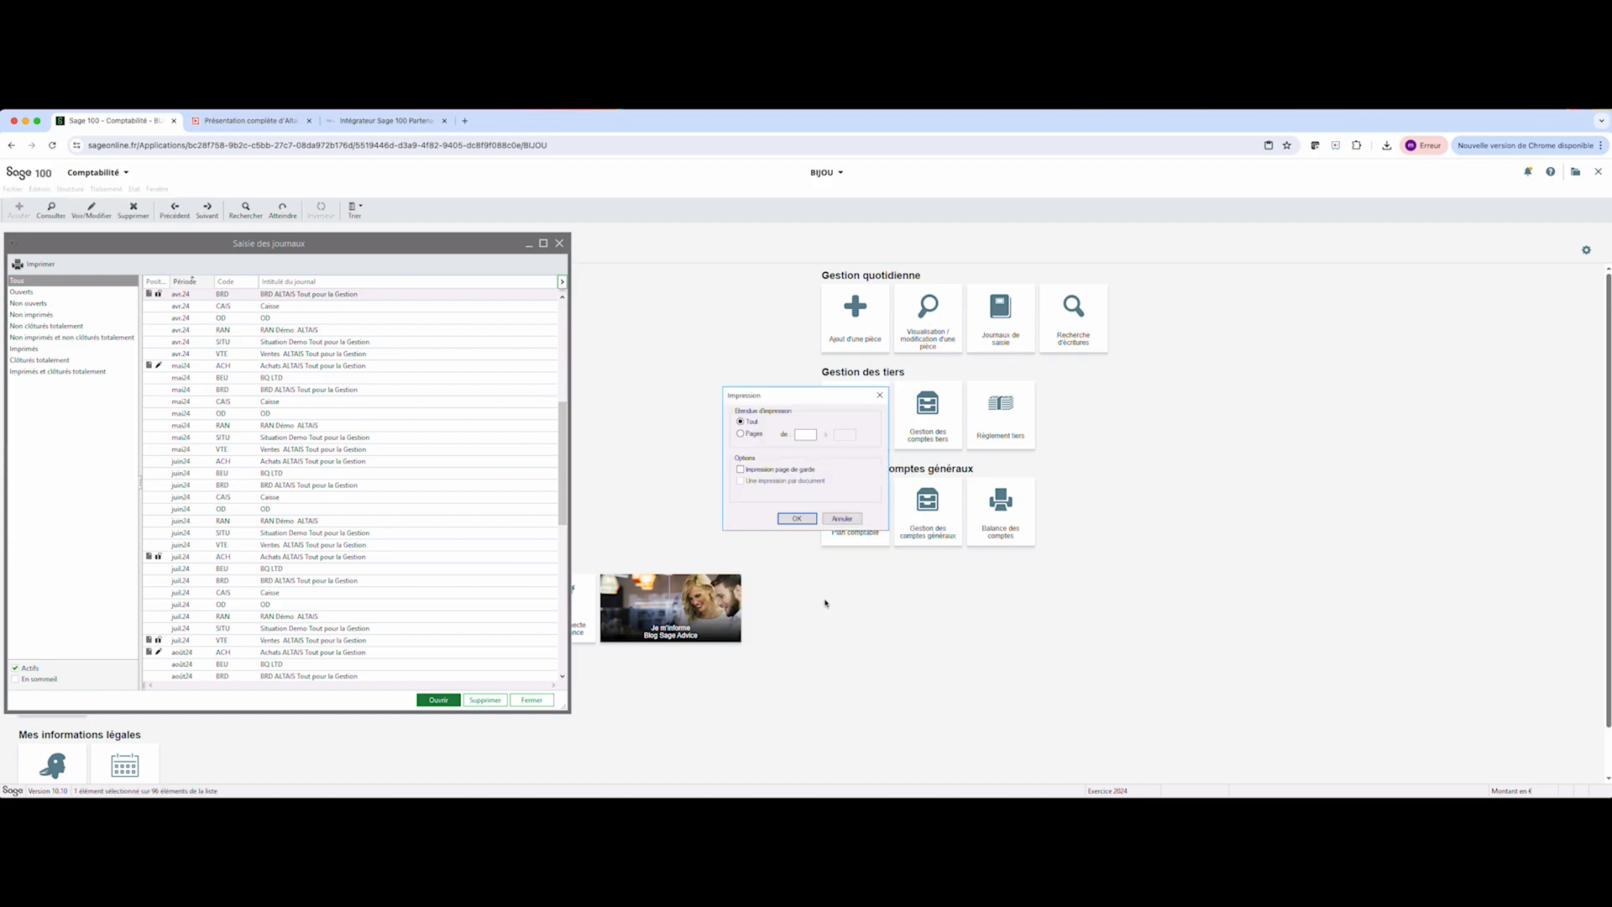
left_click(797, 518)
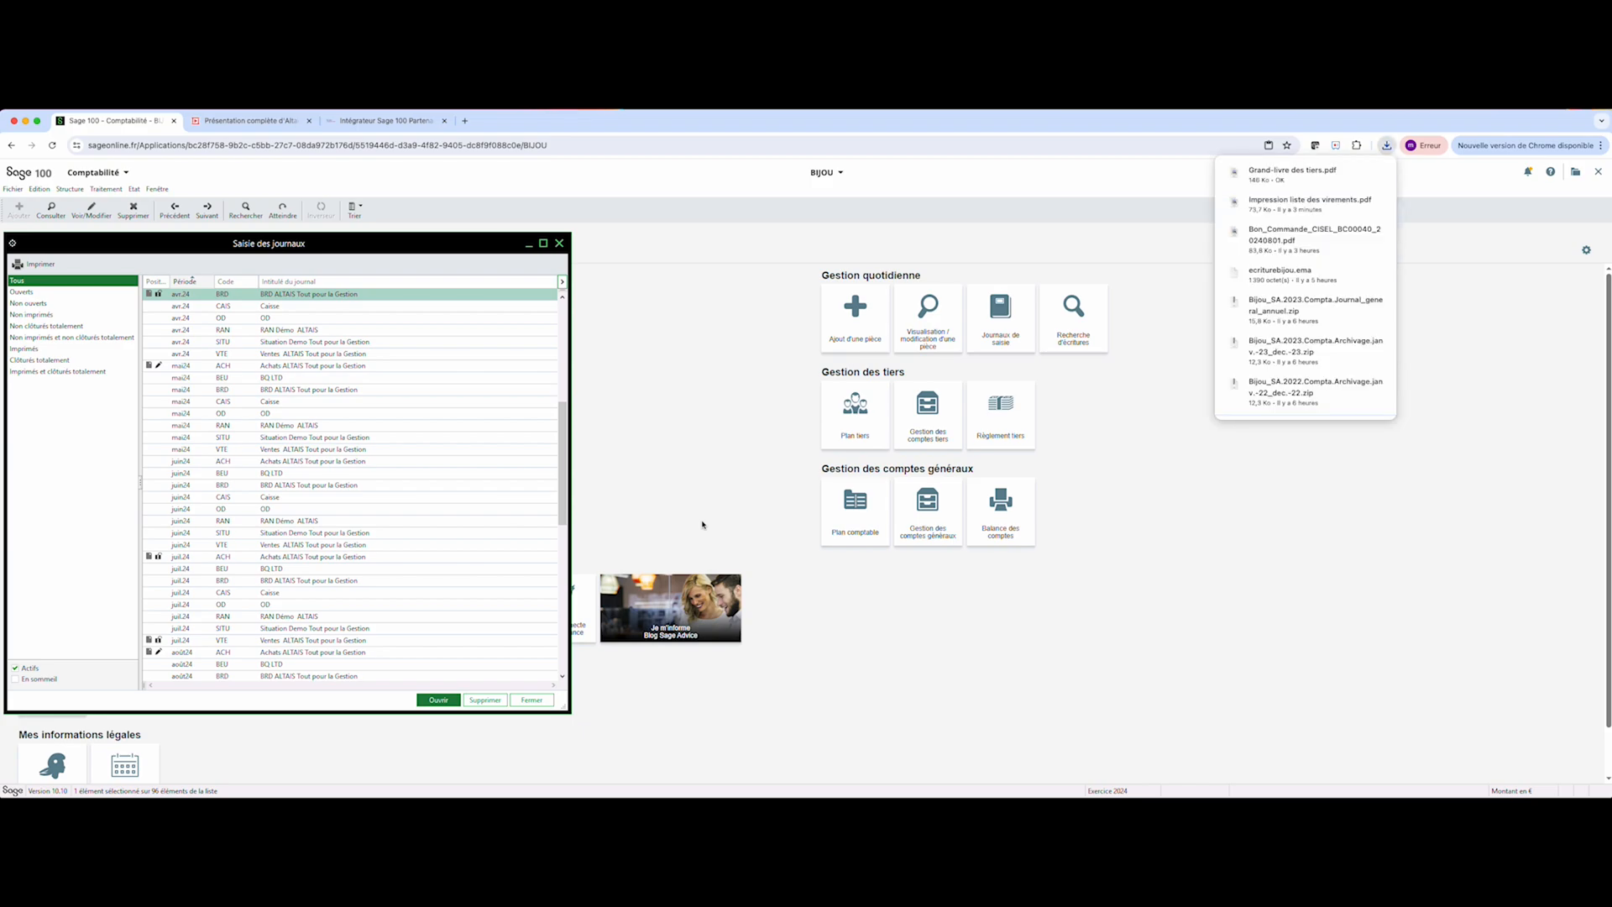
left_click(1281, 173)
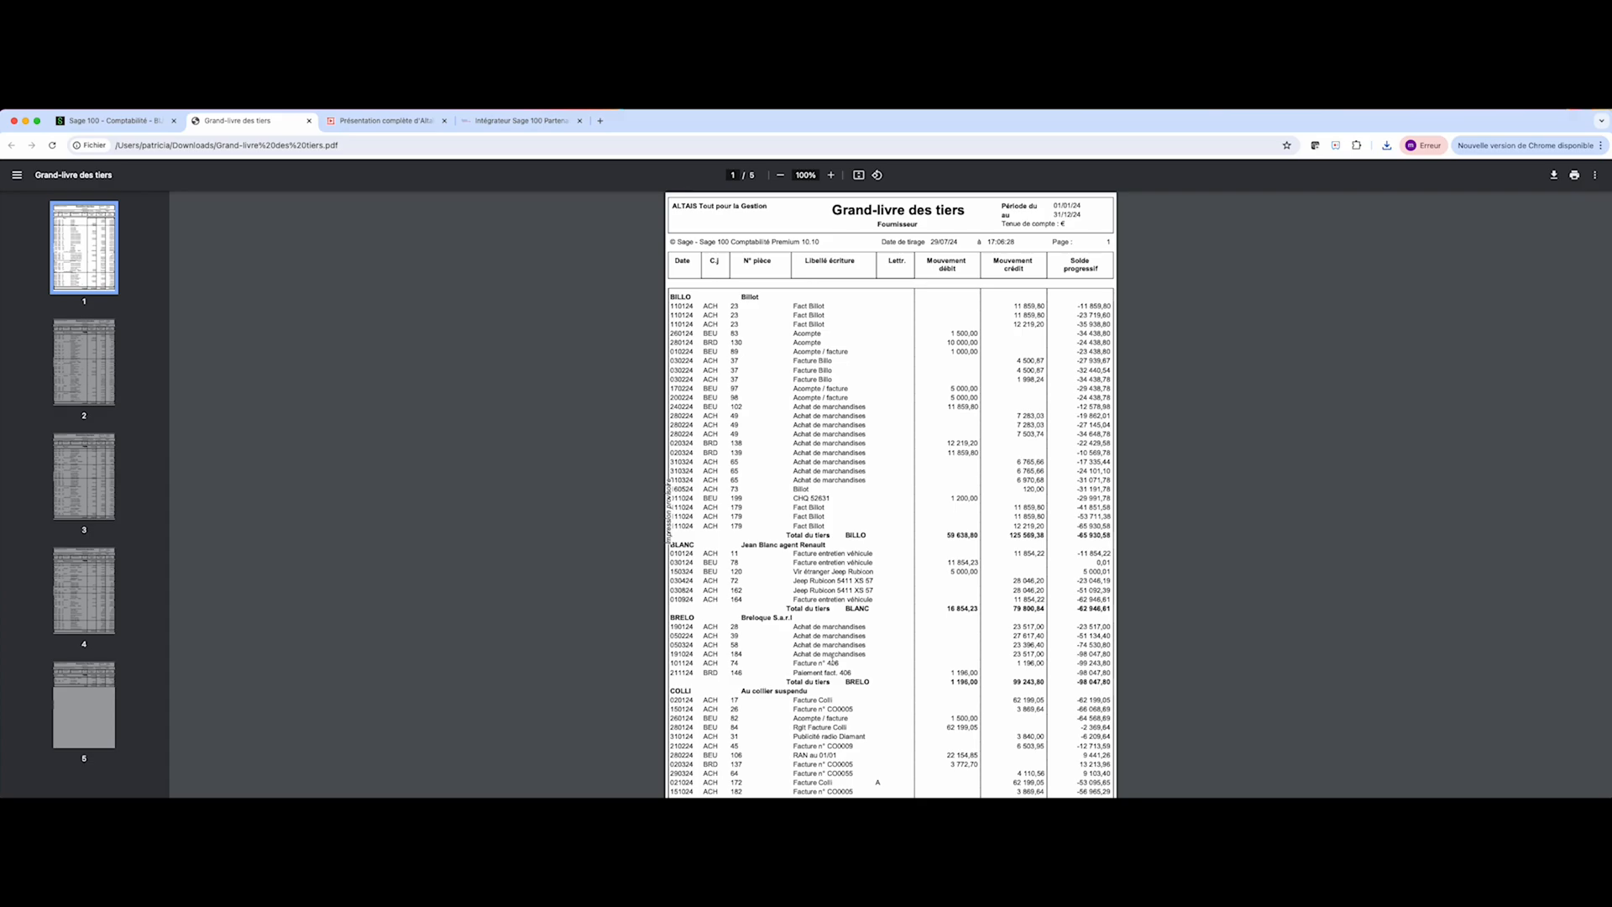
left_click(309, 122)
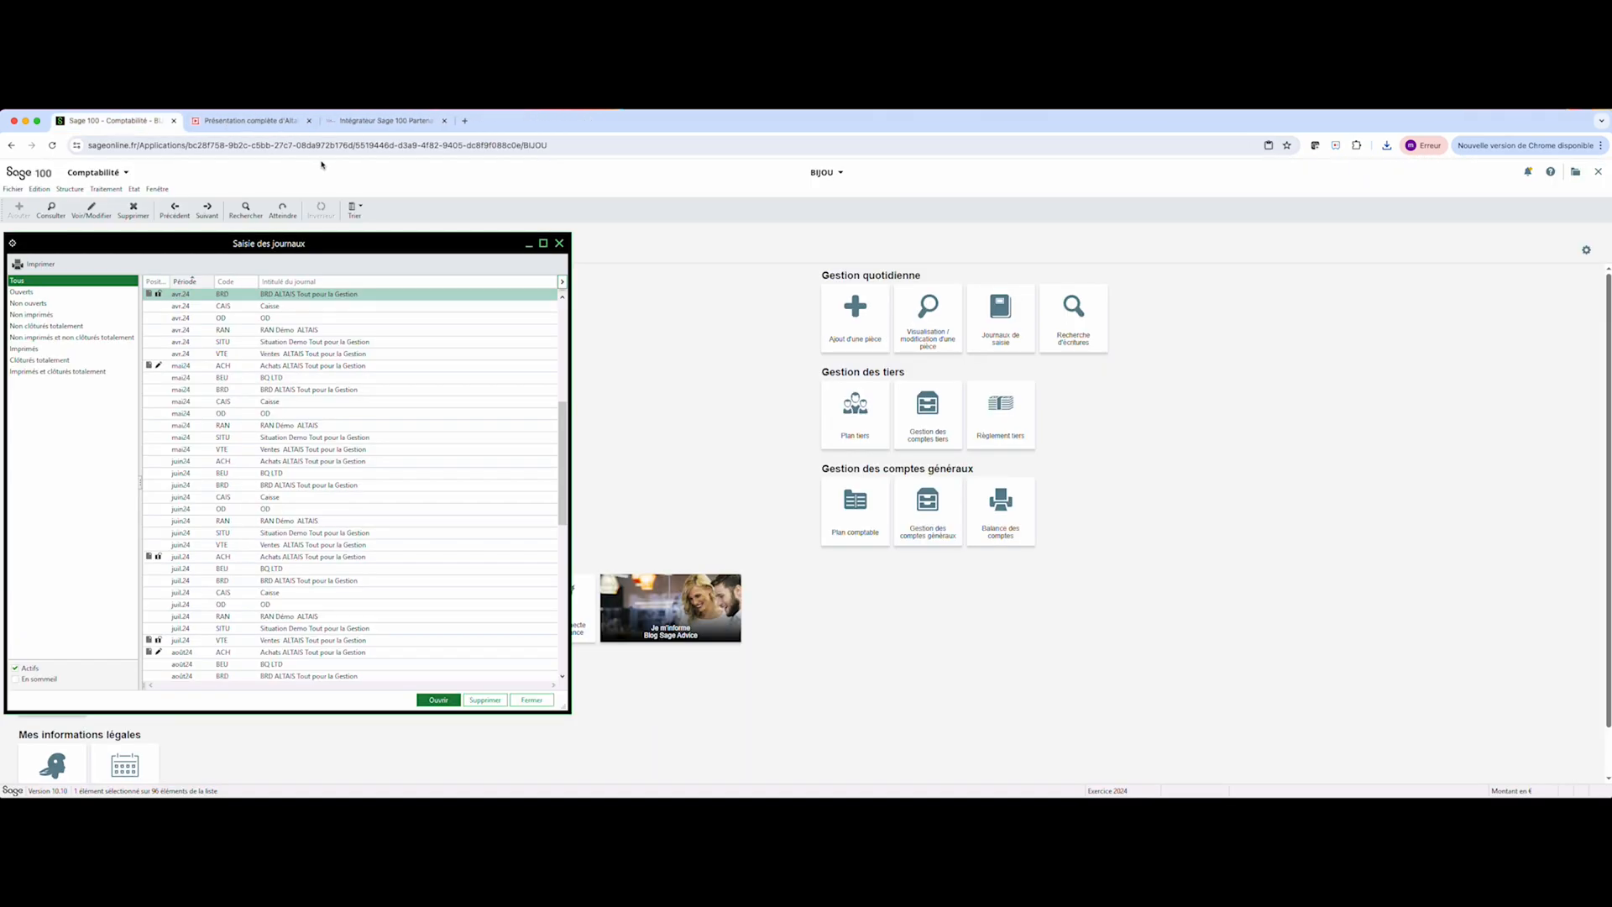
- Quit Comptabilité and review the application and company permissions of the Administrateur Client test user
left_click(11, 189)
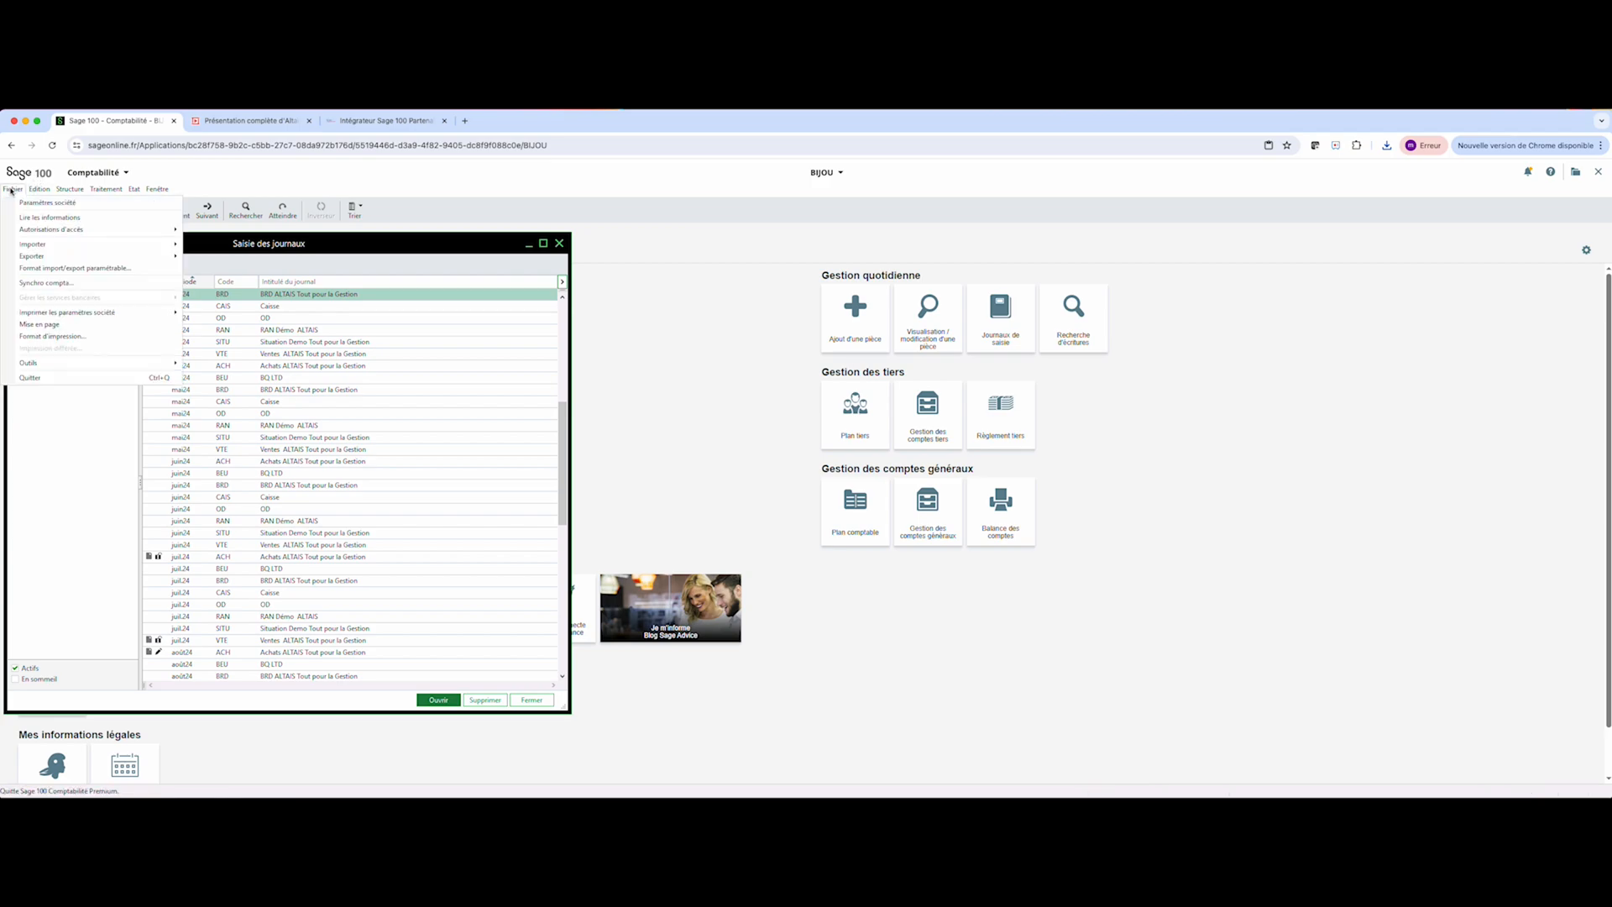
left_click(41, 378)
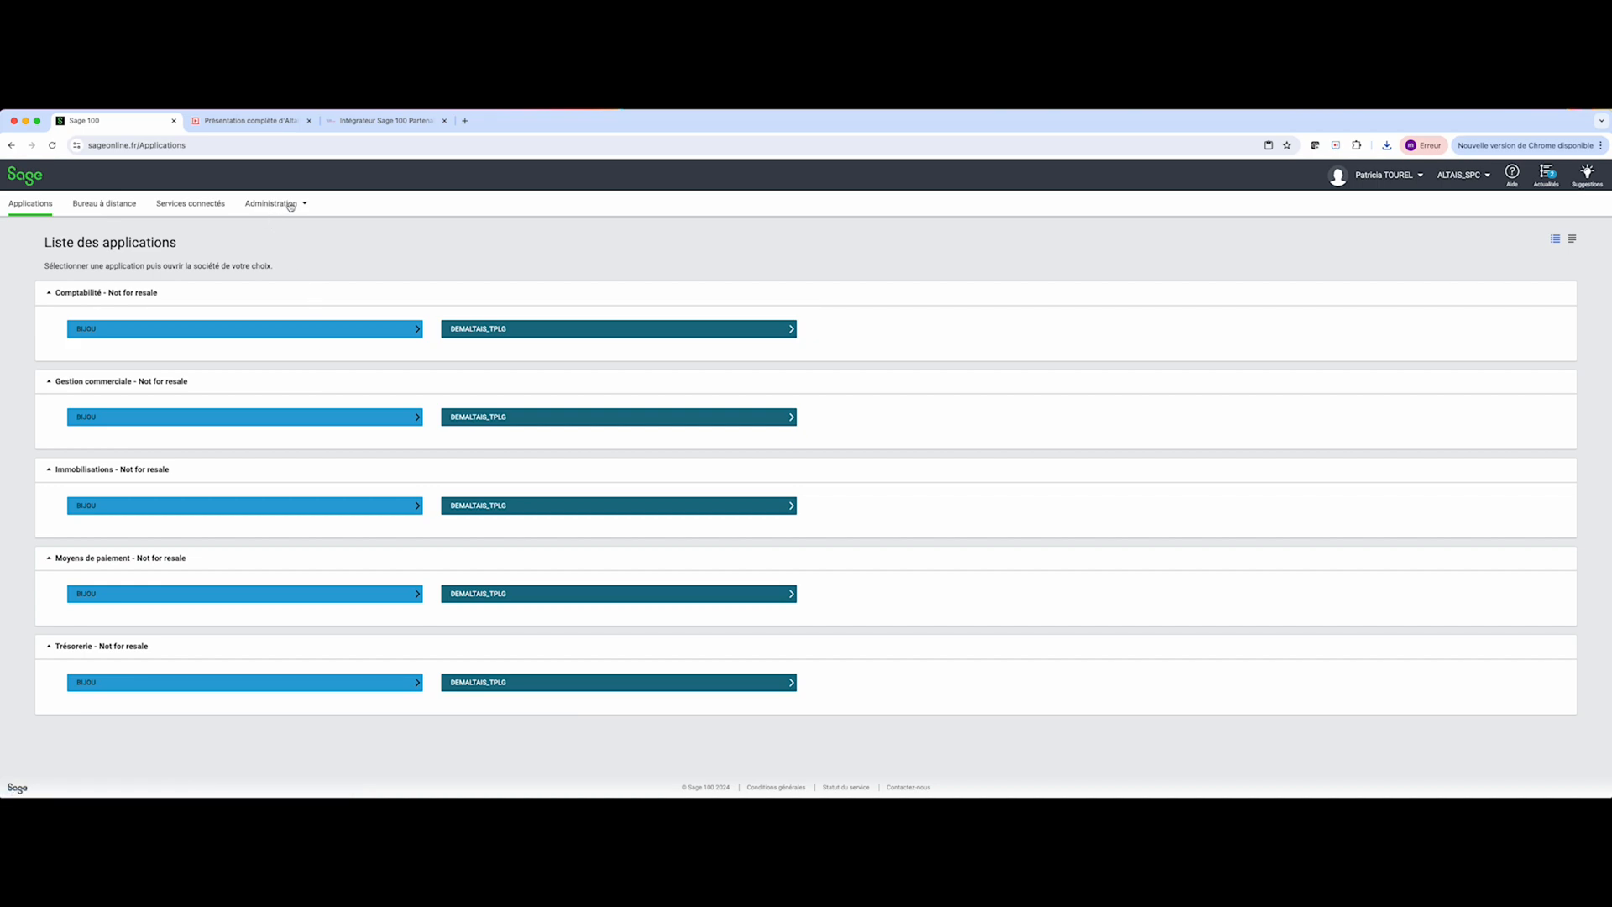
left_click(289, 204)
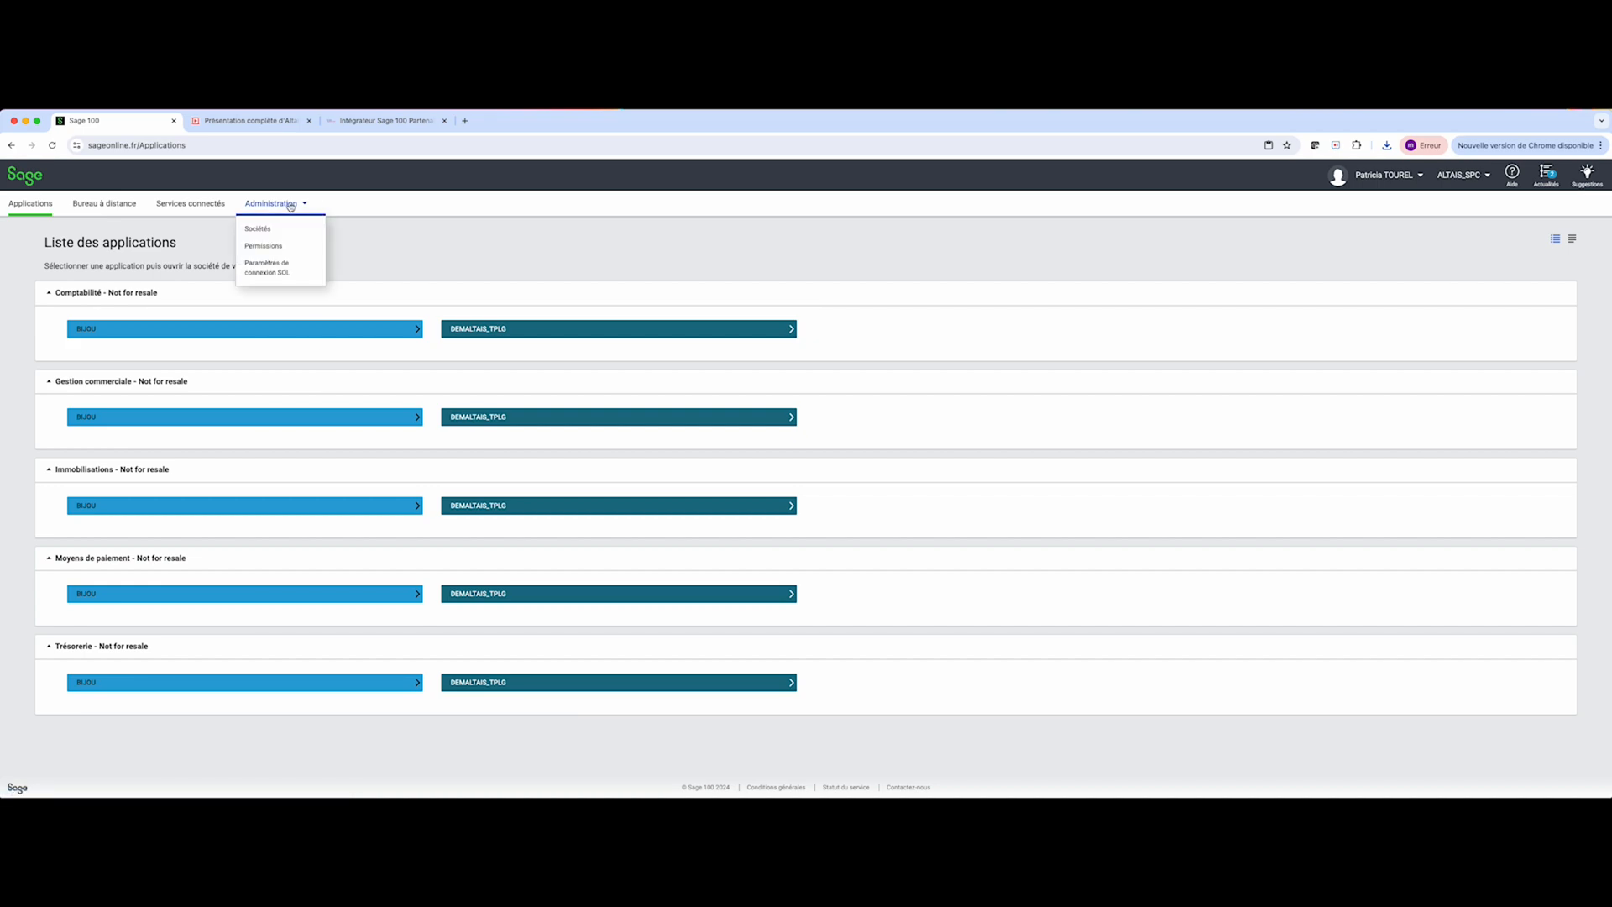
left_click(270, 246)
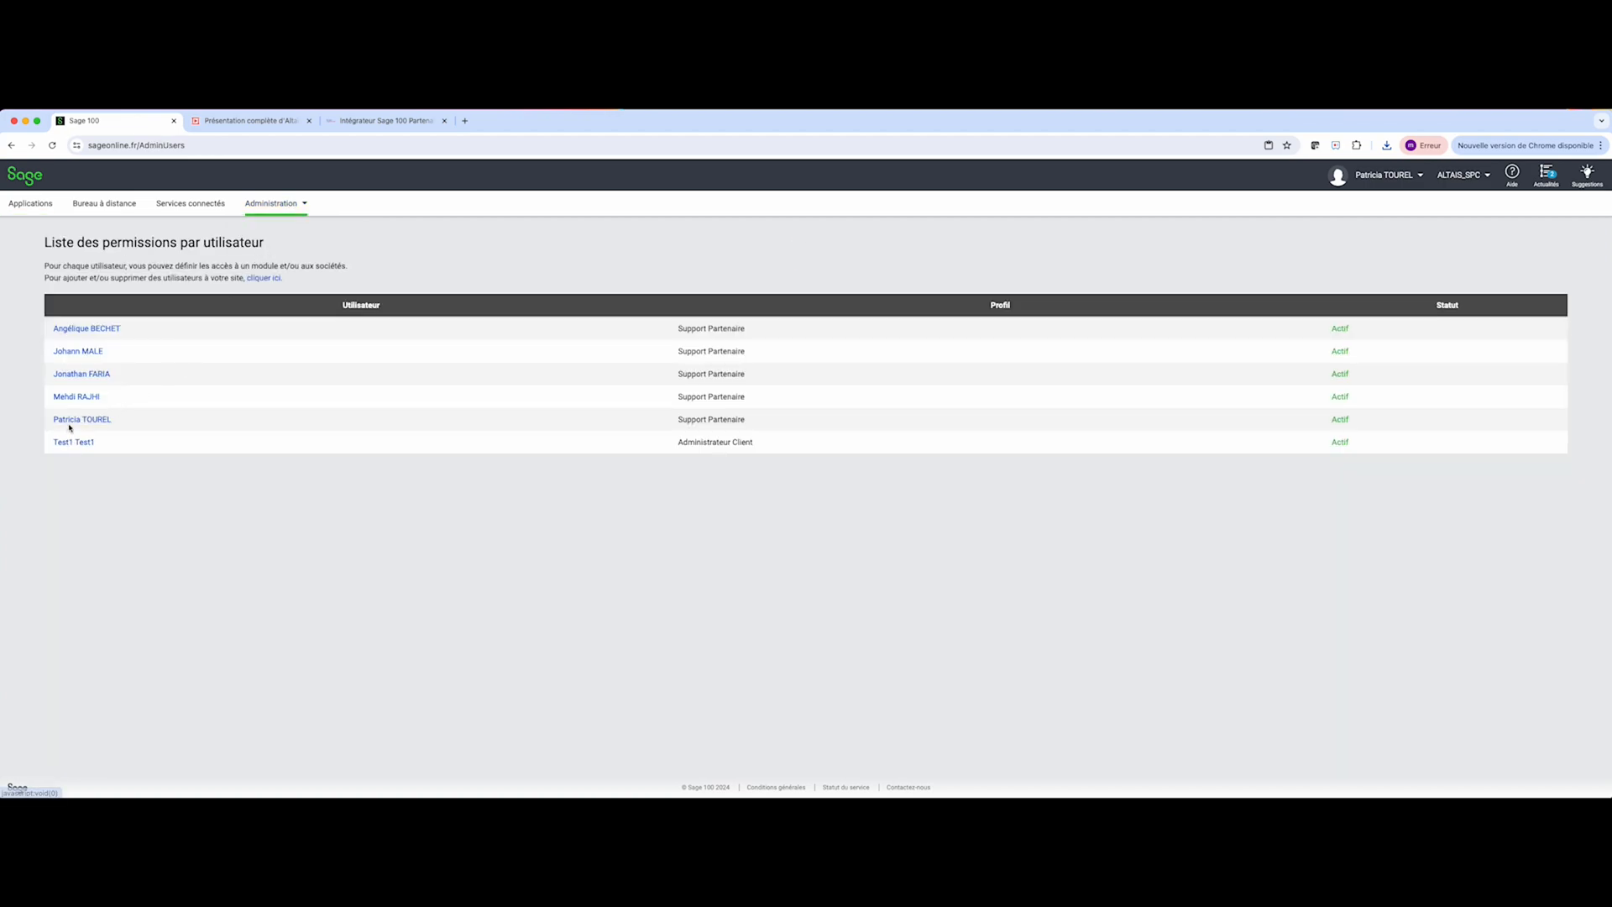
left_click(72, 443)
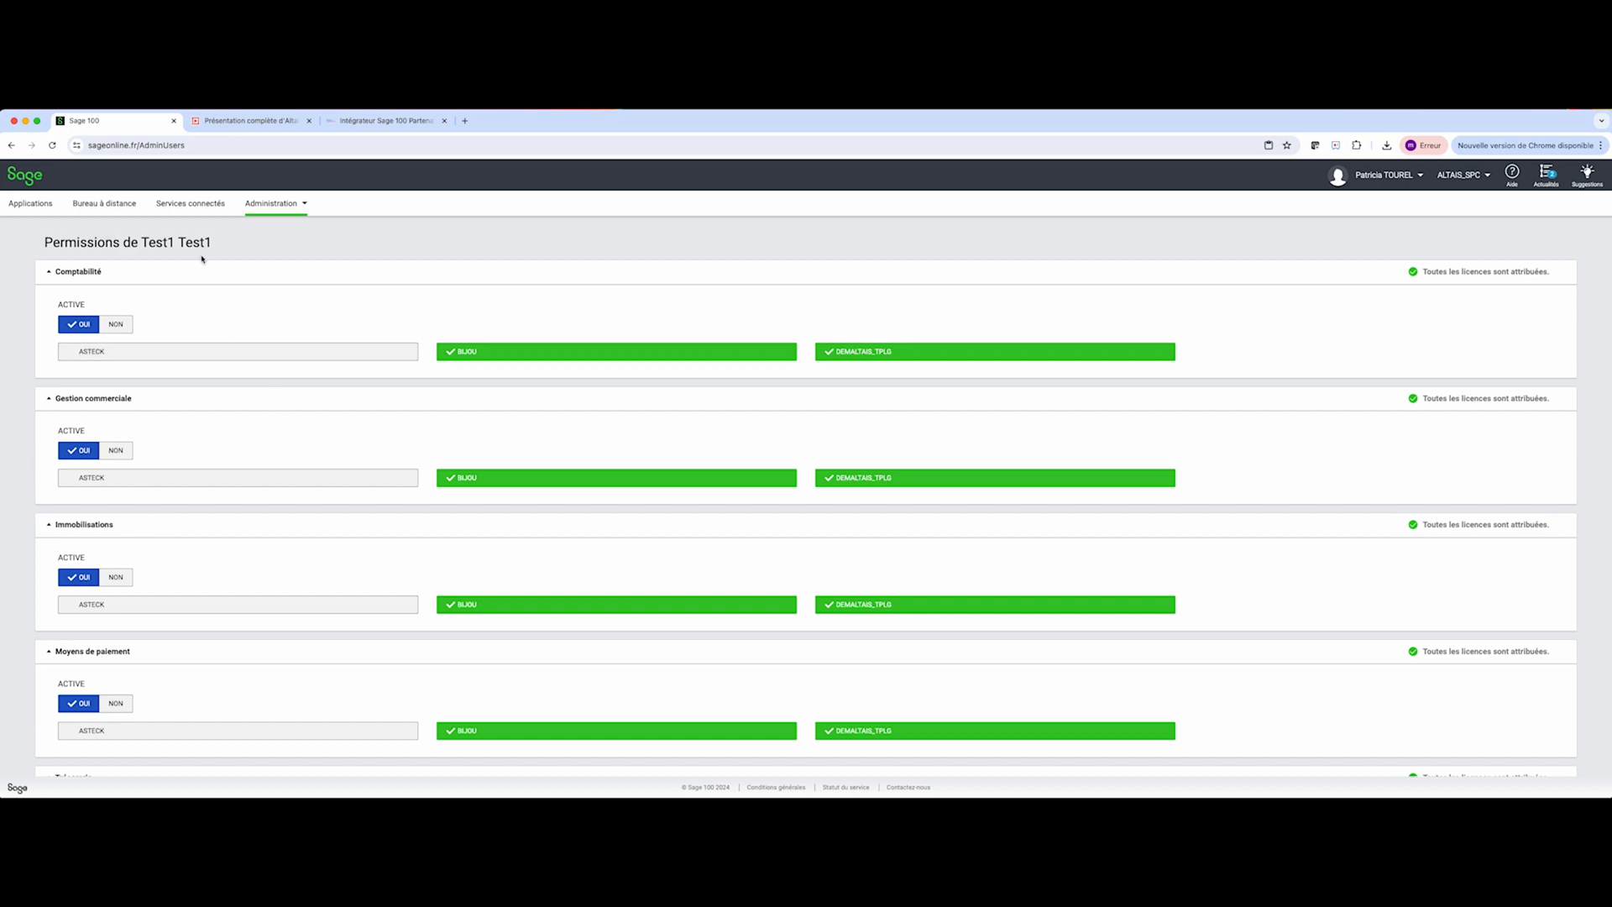
scroll(226, 494, "down", 3)
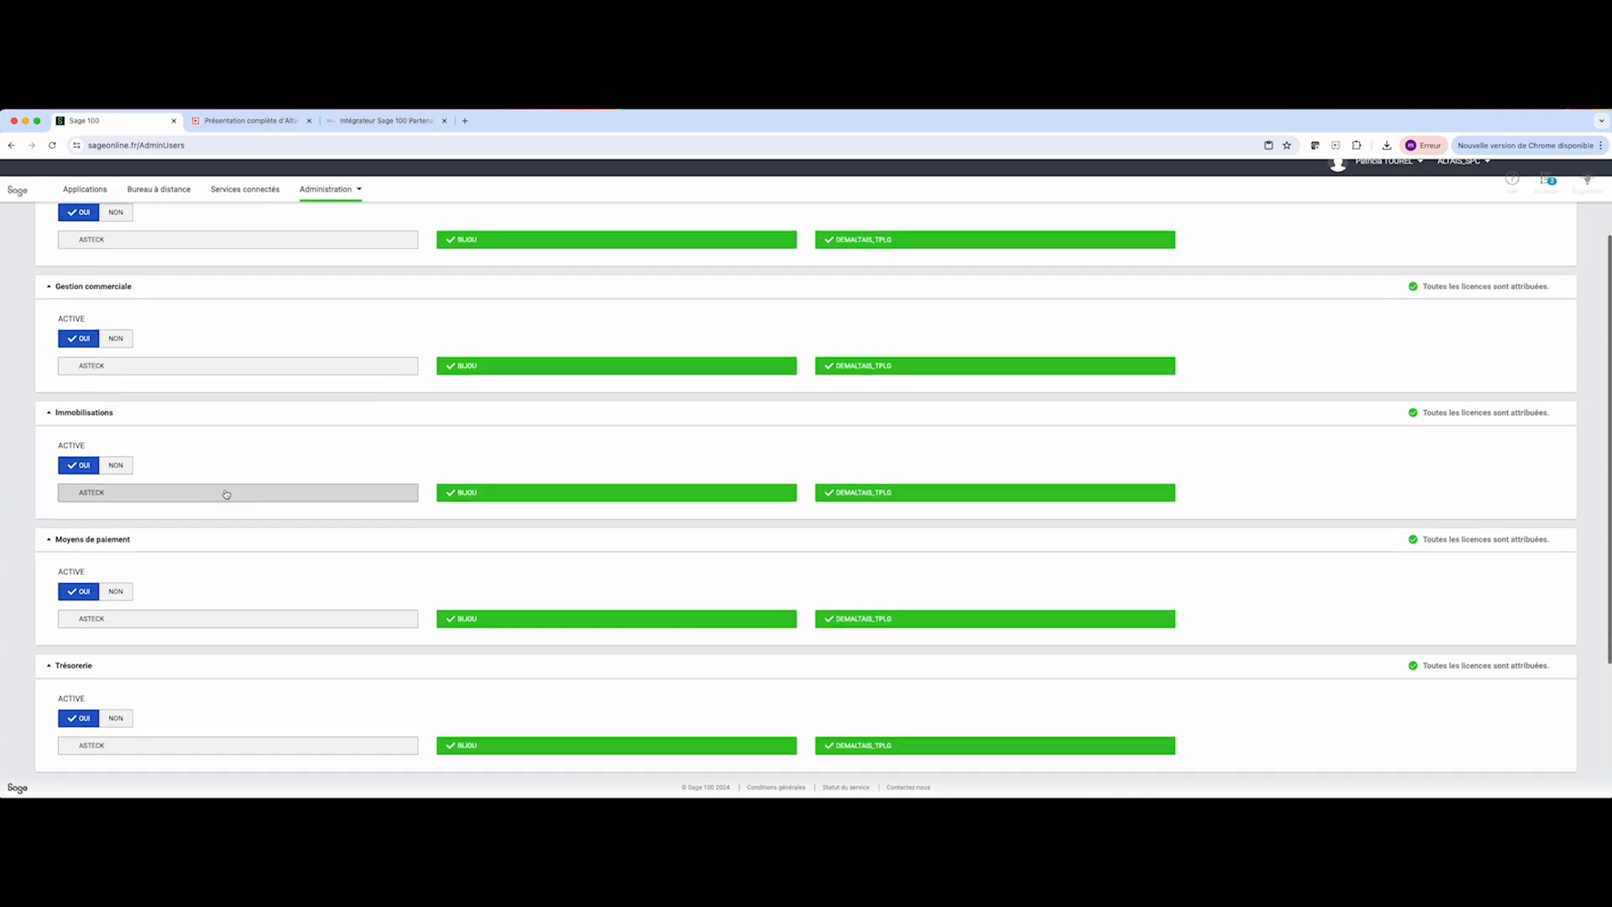
- Deactivate and reactivate Gestion commerciale for the test user, and grant access to the BIJOU and DEMALTAIS_TPLG companies again
scroll(226, 494, "down", 1)
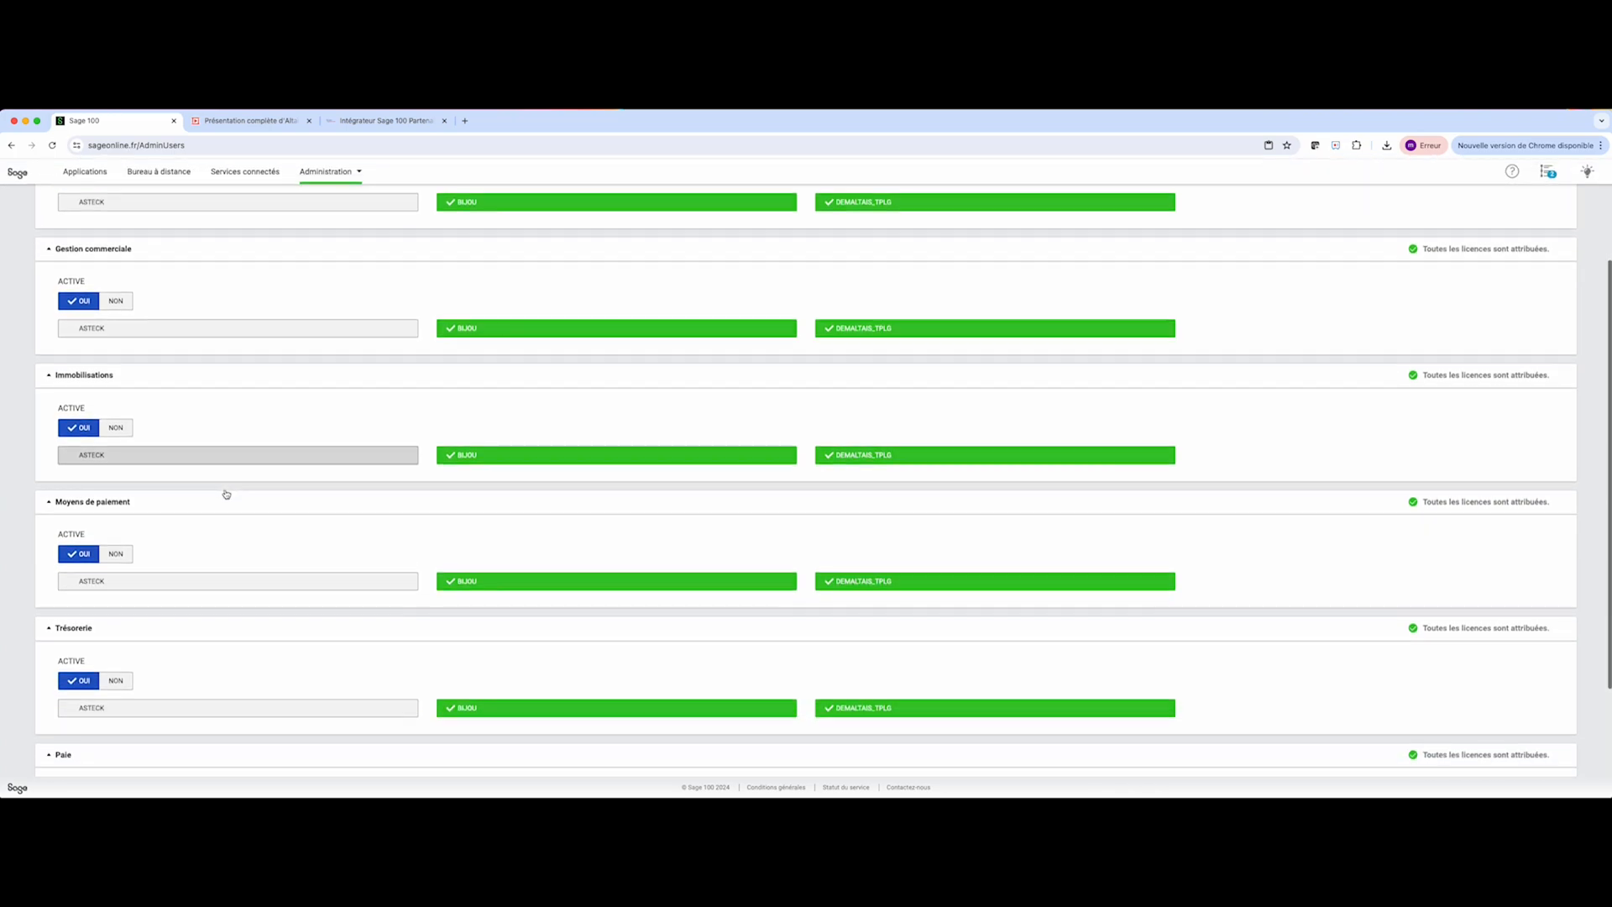
left_click(115, 301)
left_click(67, 301)
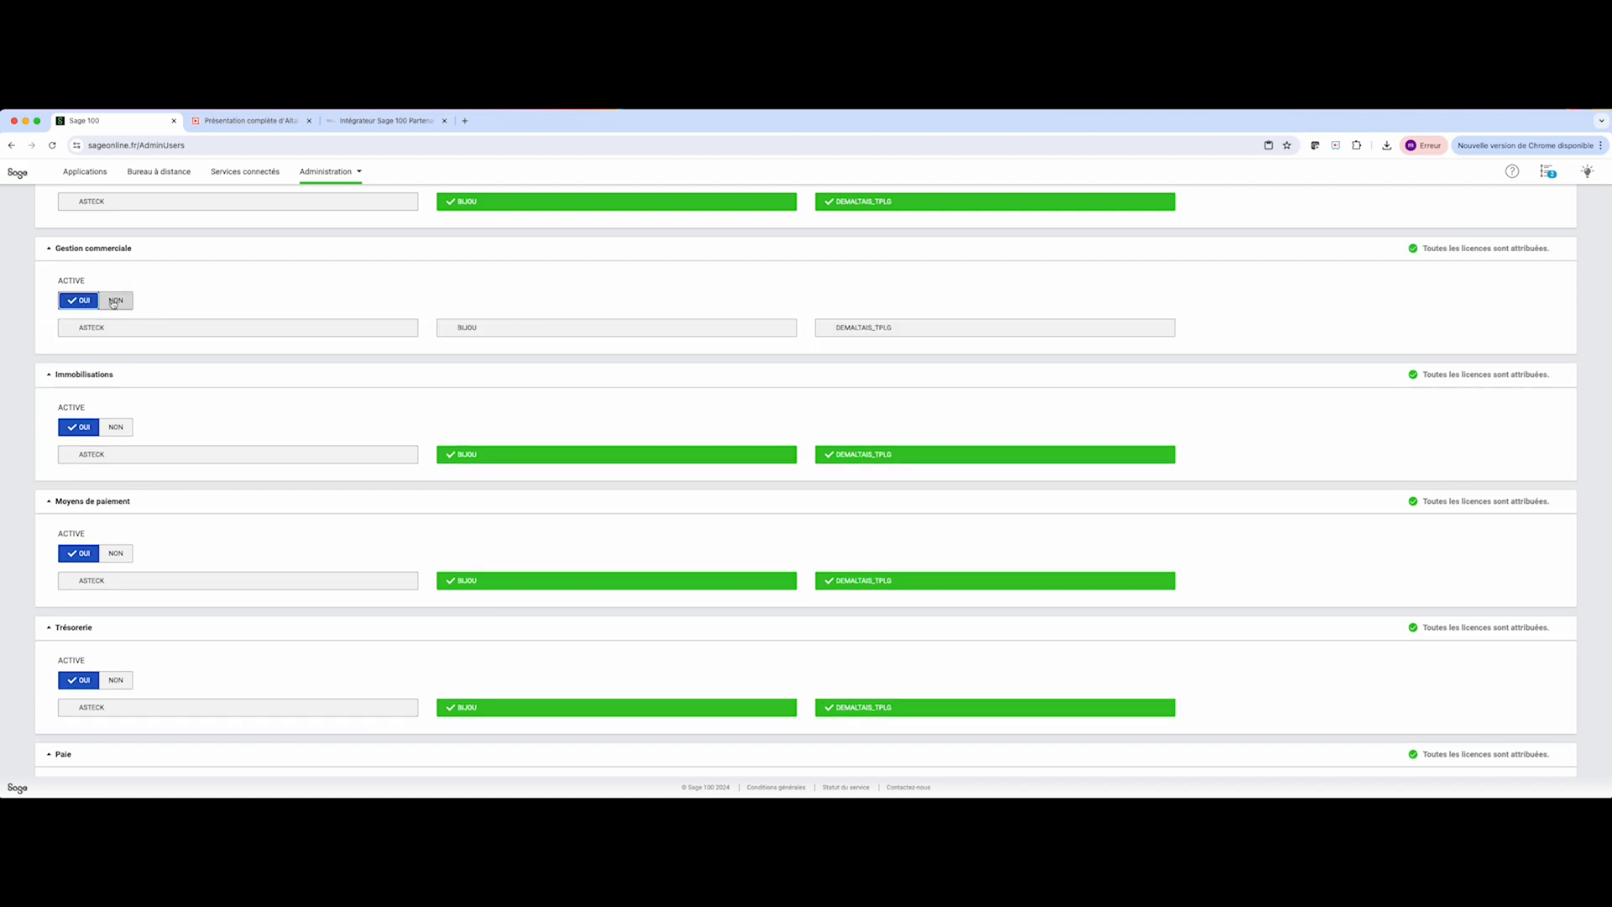
left_click(544, 328)
left_click(886, 327)
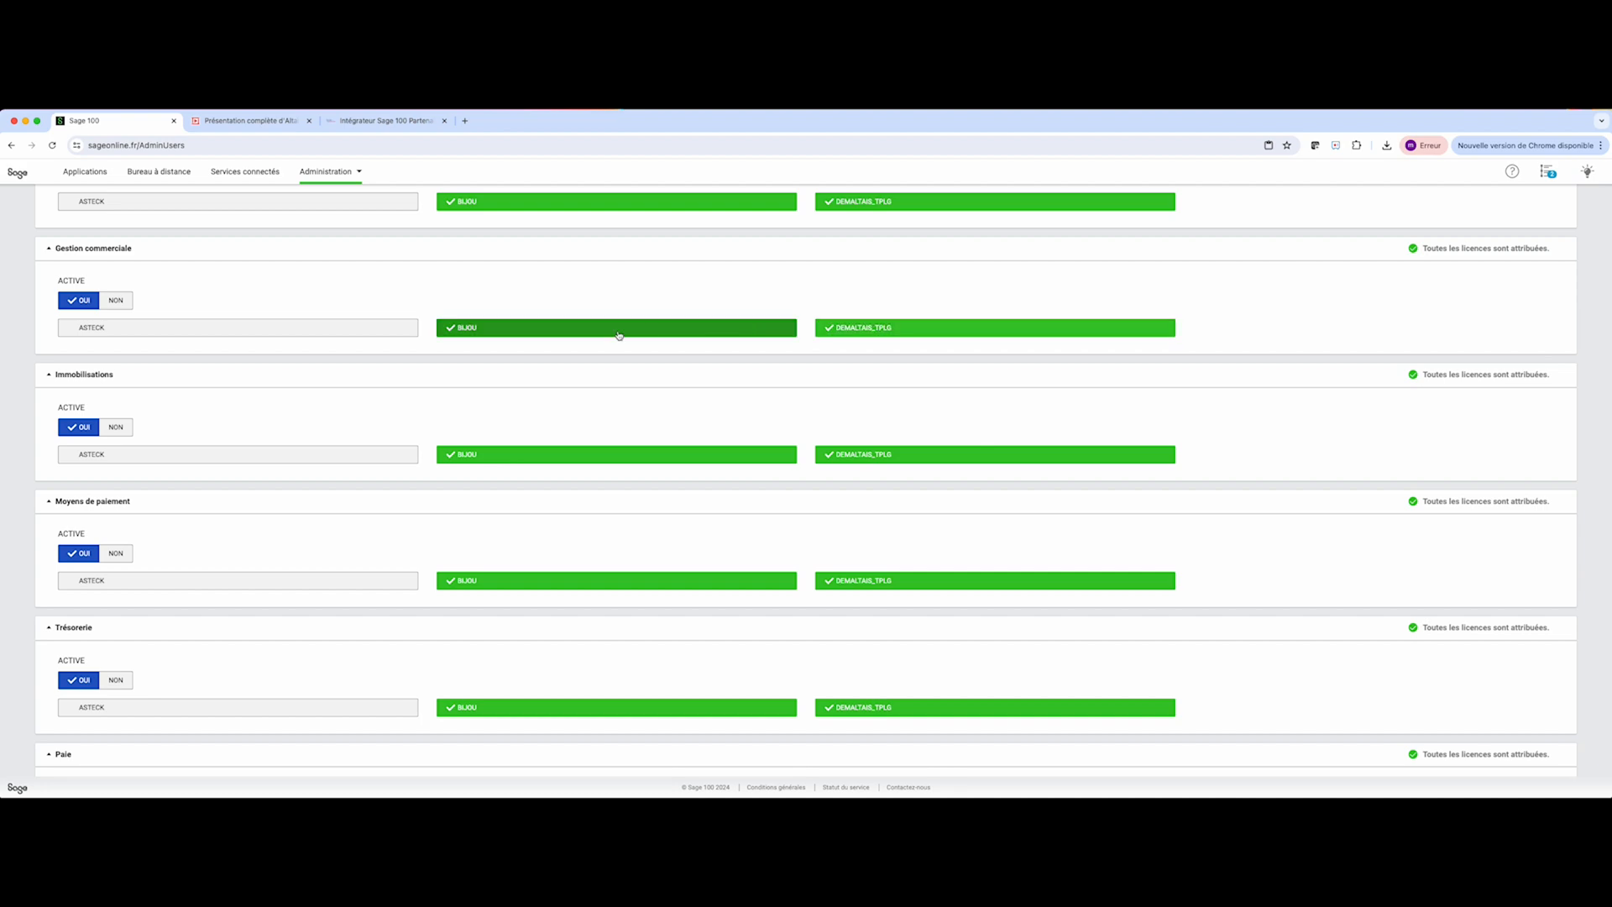
- Review the test user's permissions for the other applications, and save them on leaving for the Services connectés page
scroll(618, 335, "down", 2)
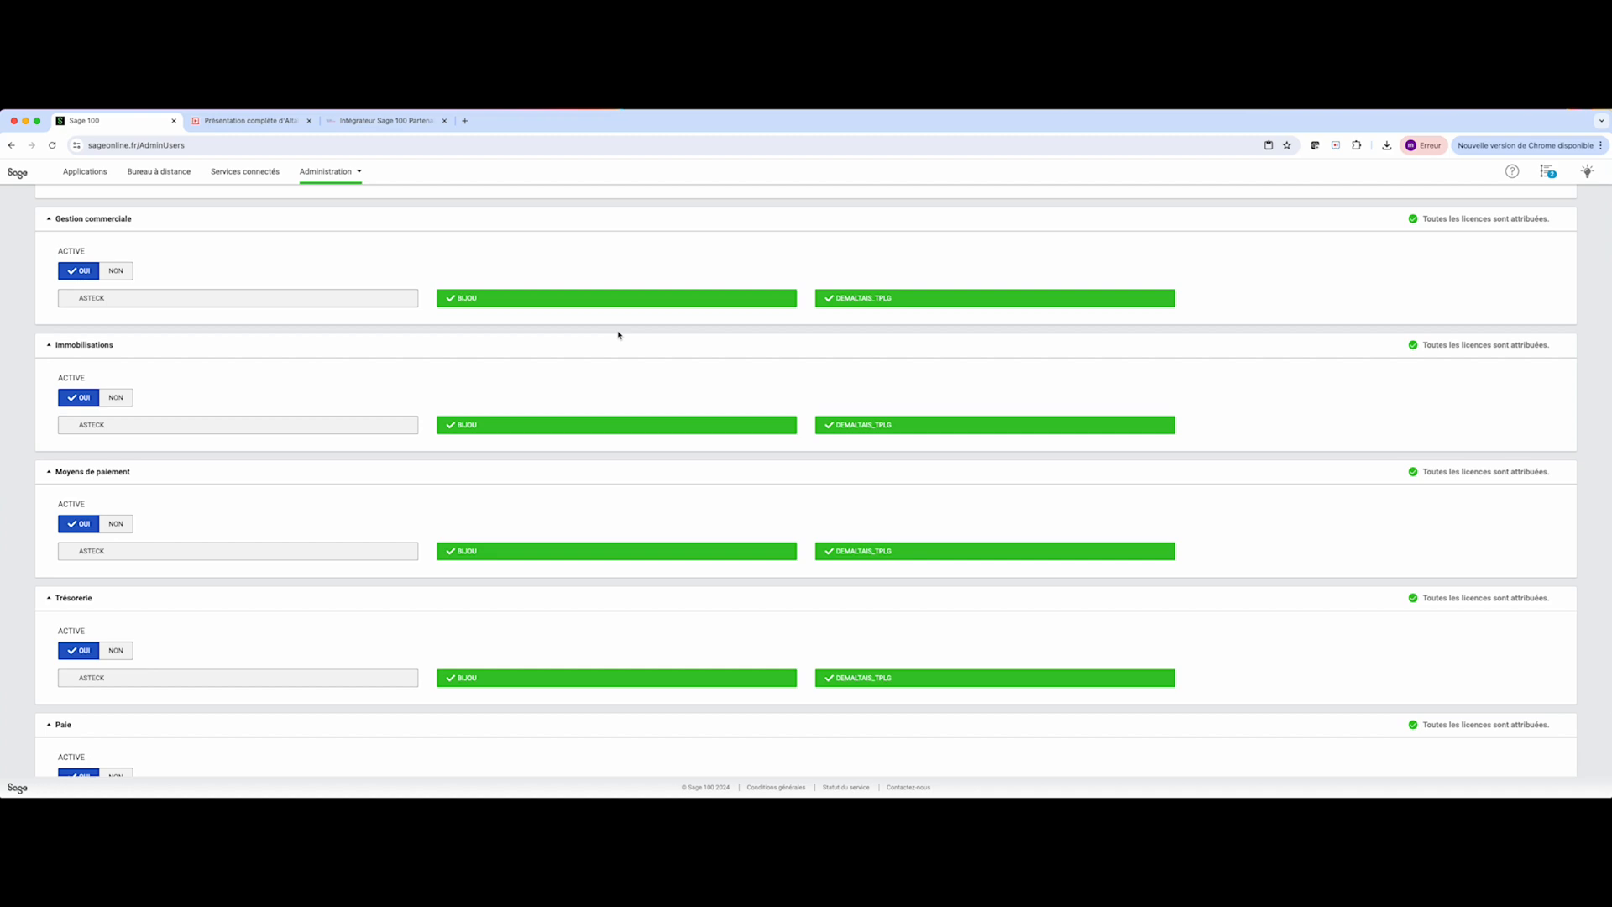
scroll(618, 335, "down", 3)
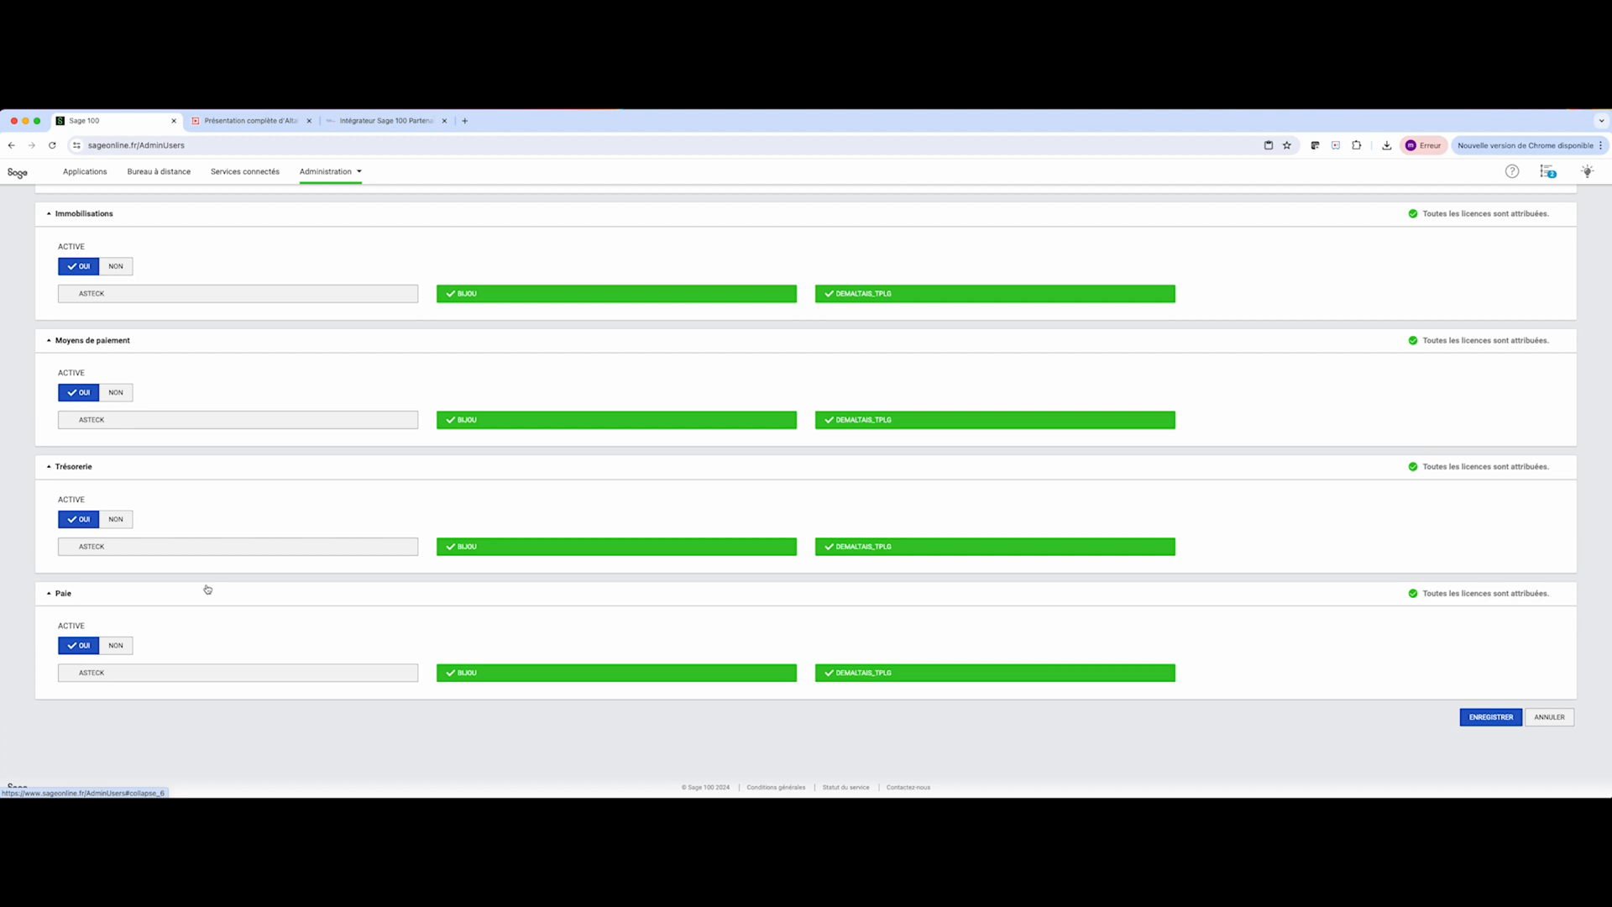
scroll(538, 596, "up", 4)
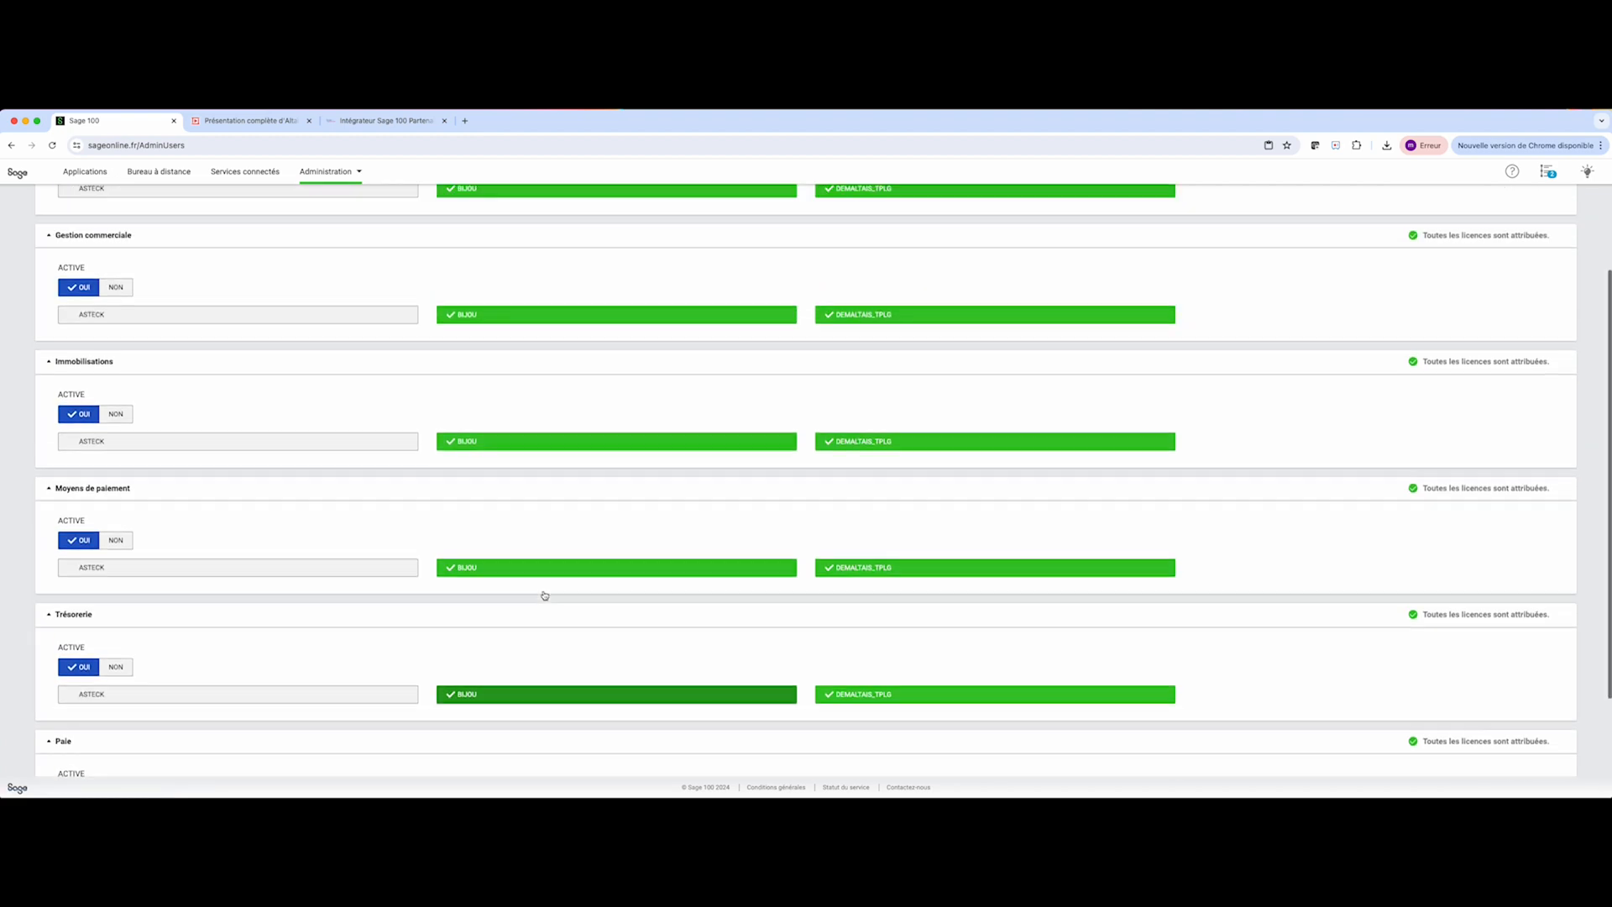
scroll(544, 596, "up", 4)
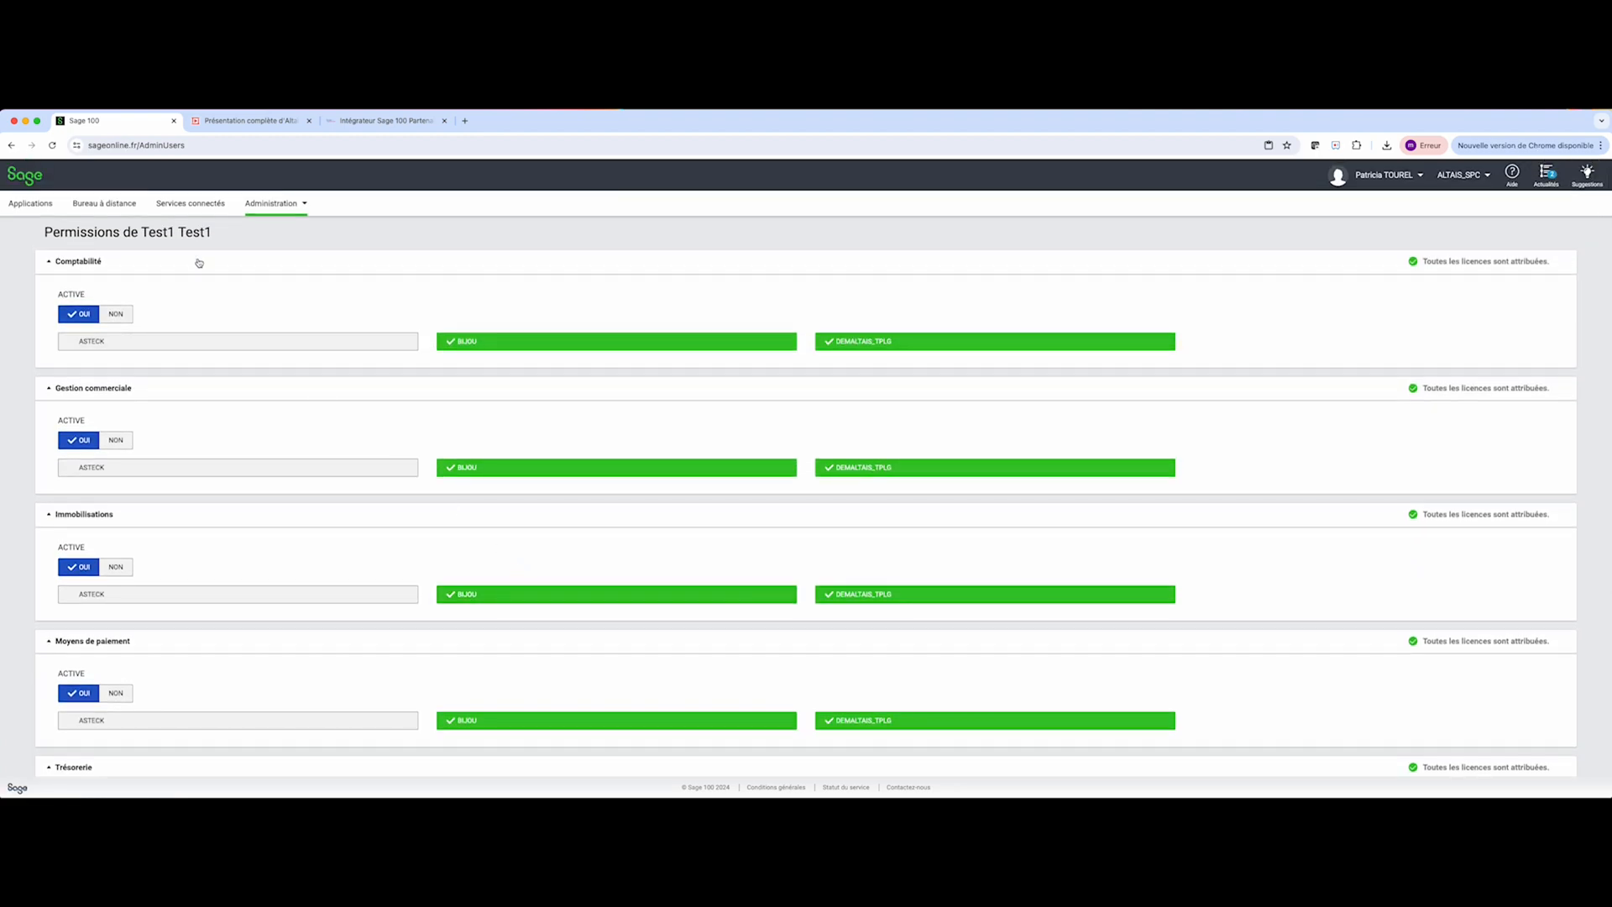
left_click(190, 204)
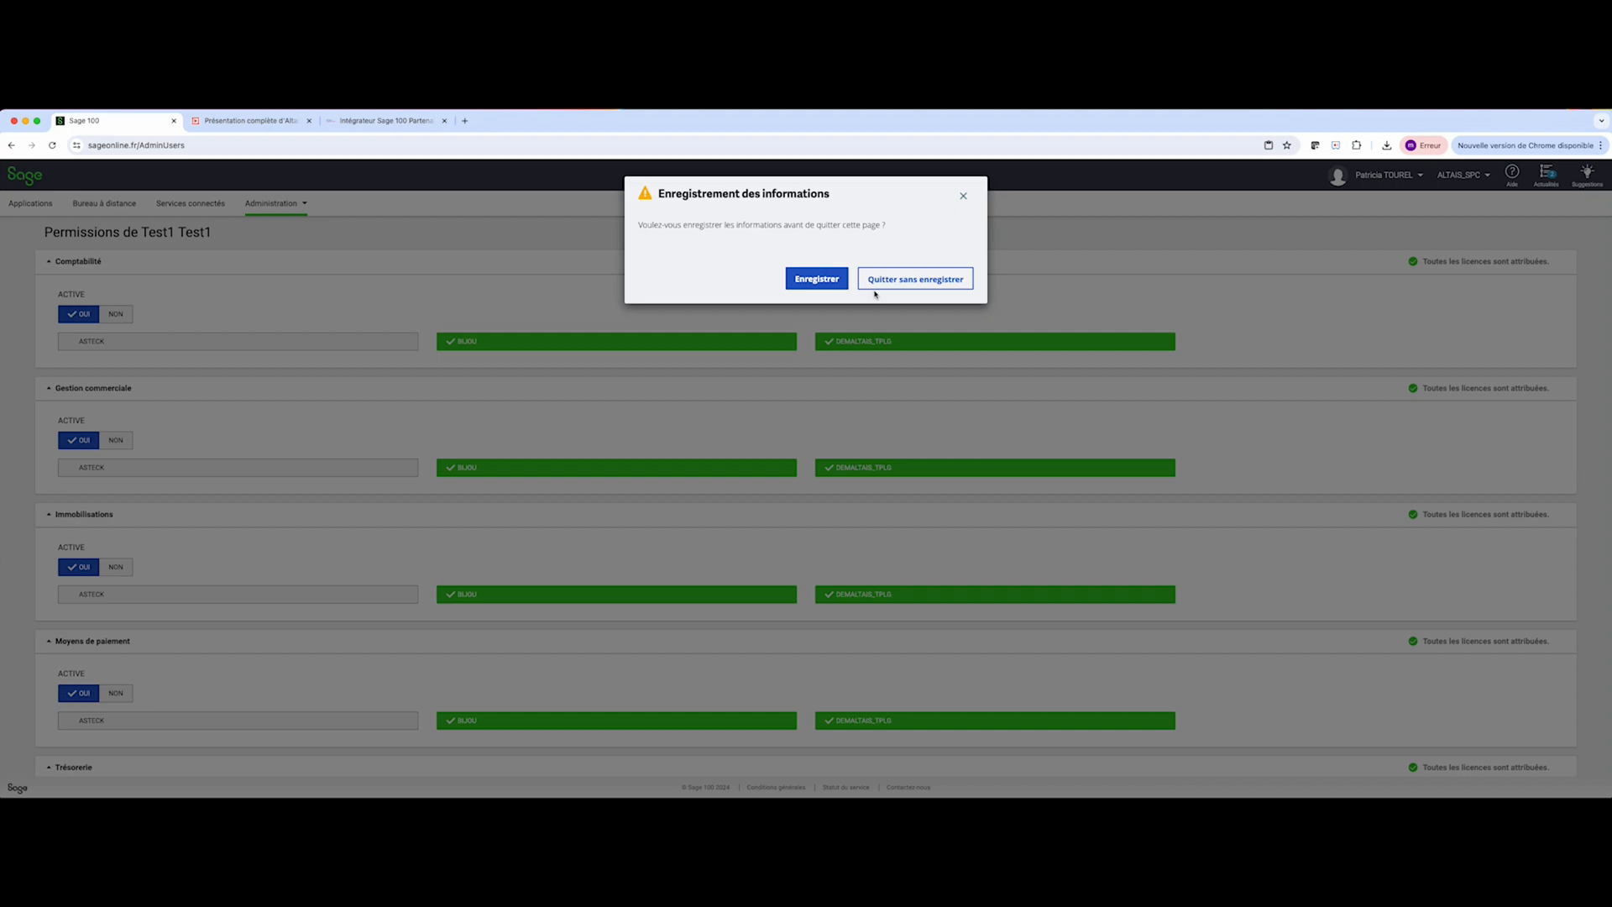
left_click(818, 278)
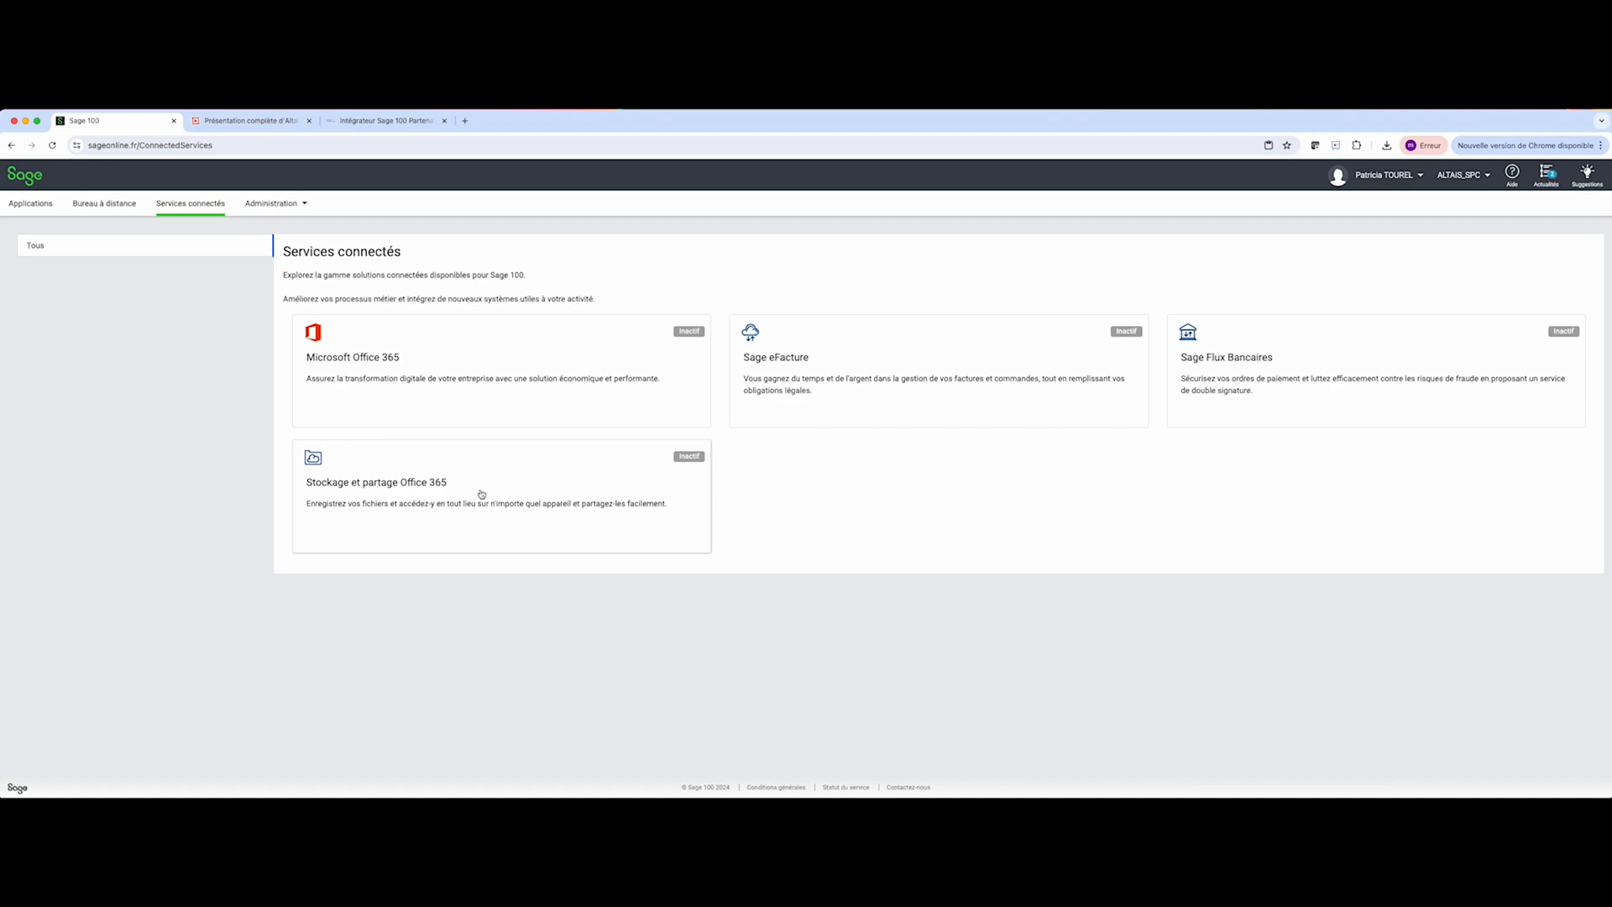
- View the Bureau à distance page and the application list, and switch to the Altaïs presentation in Zoho Show
left_click(104, 207)
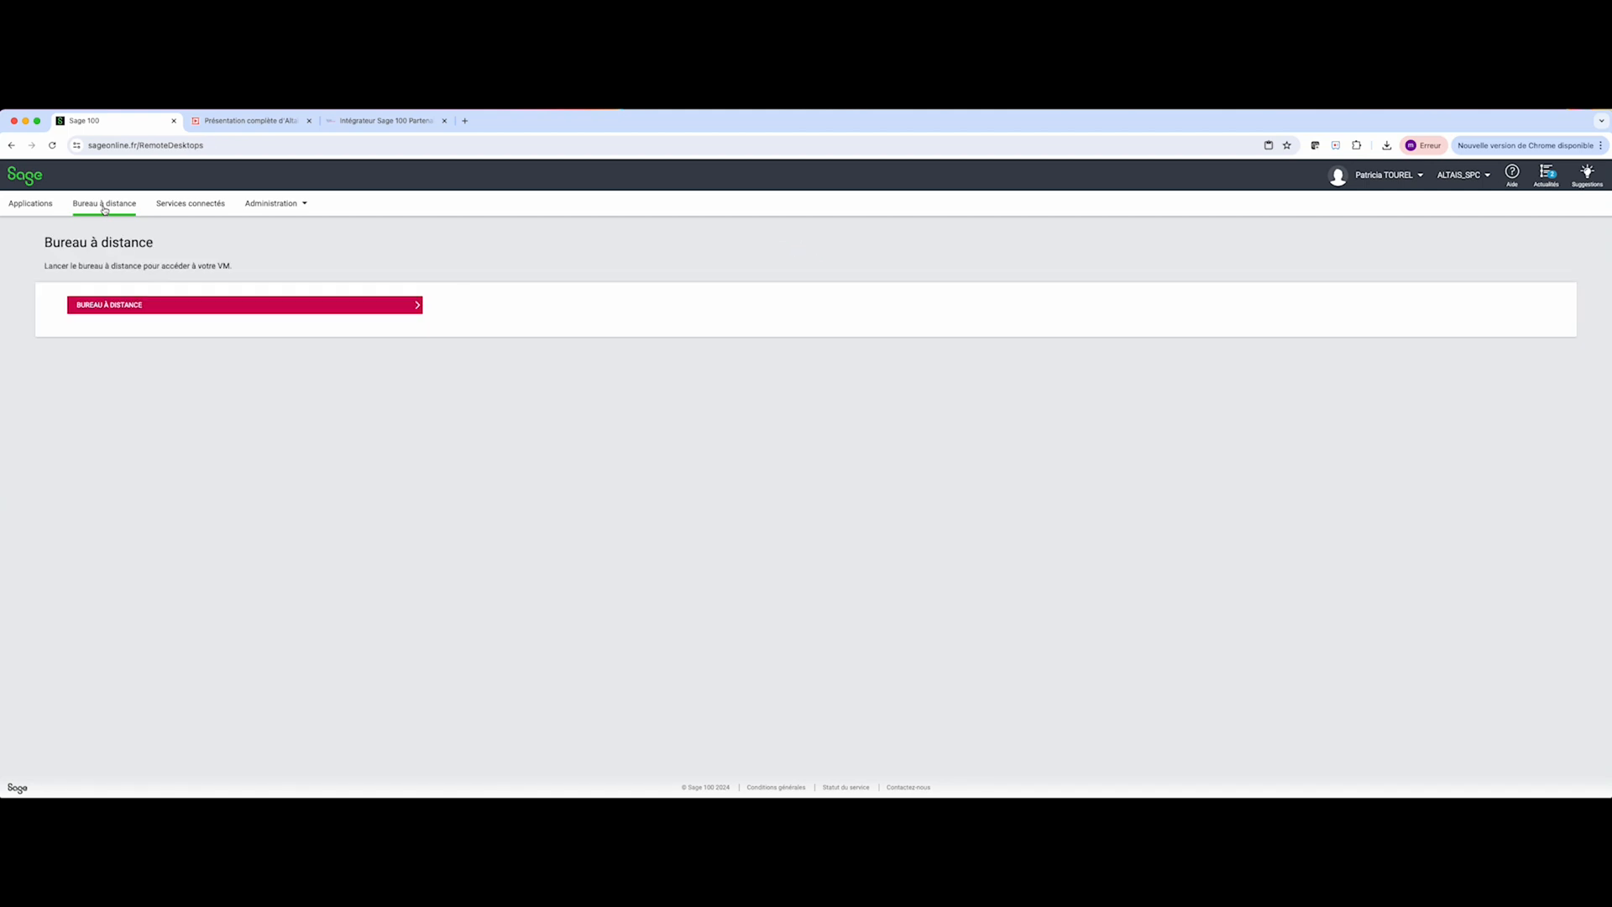
left_click(32, 209)
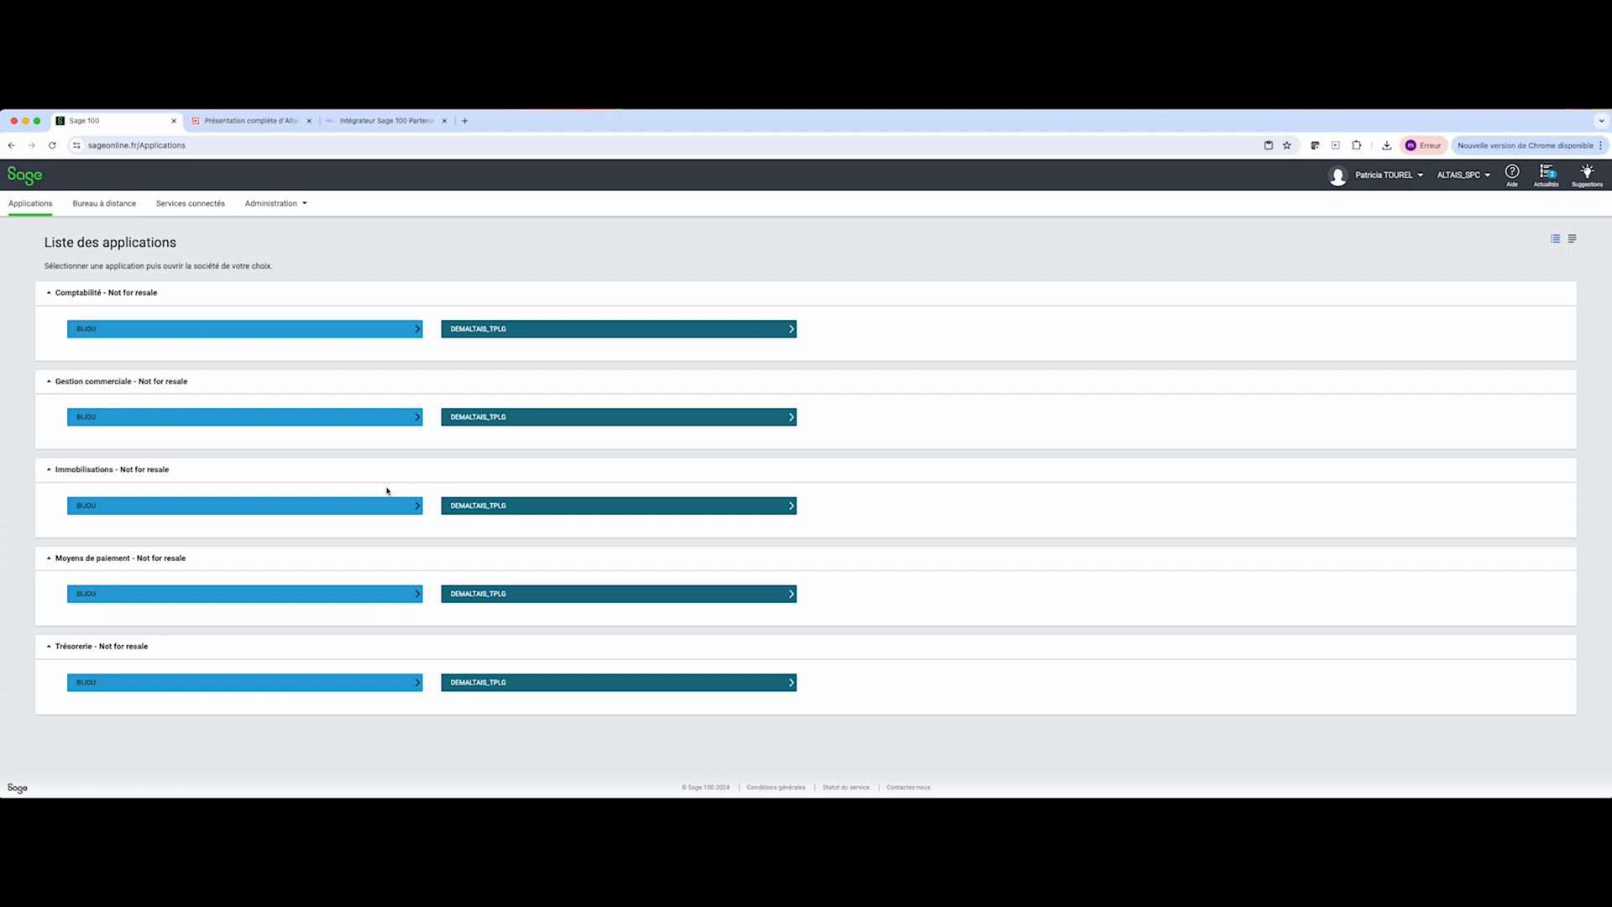
left_click(248, 123)
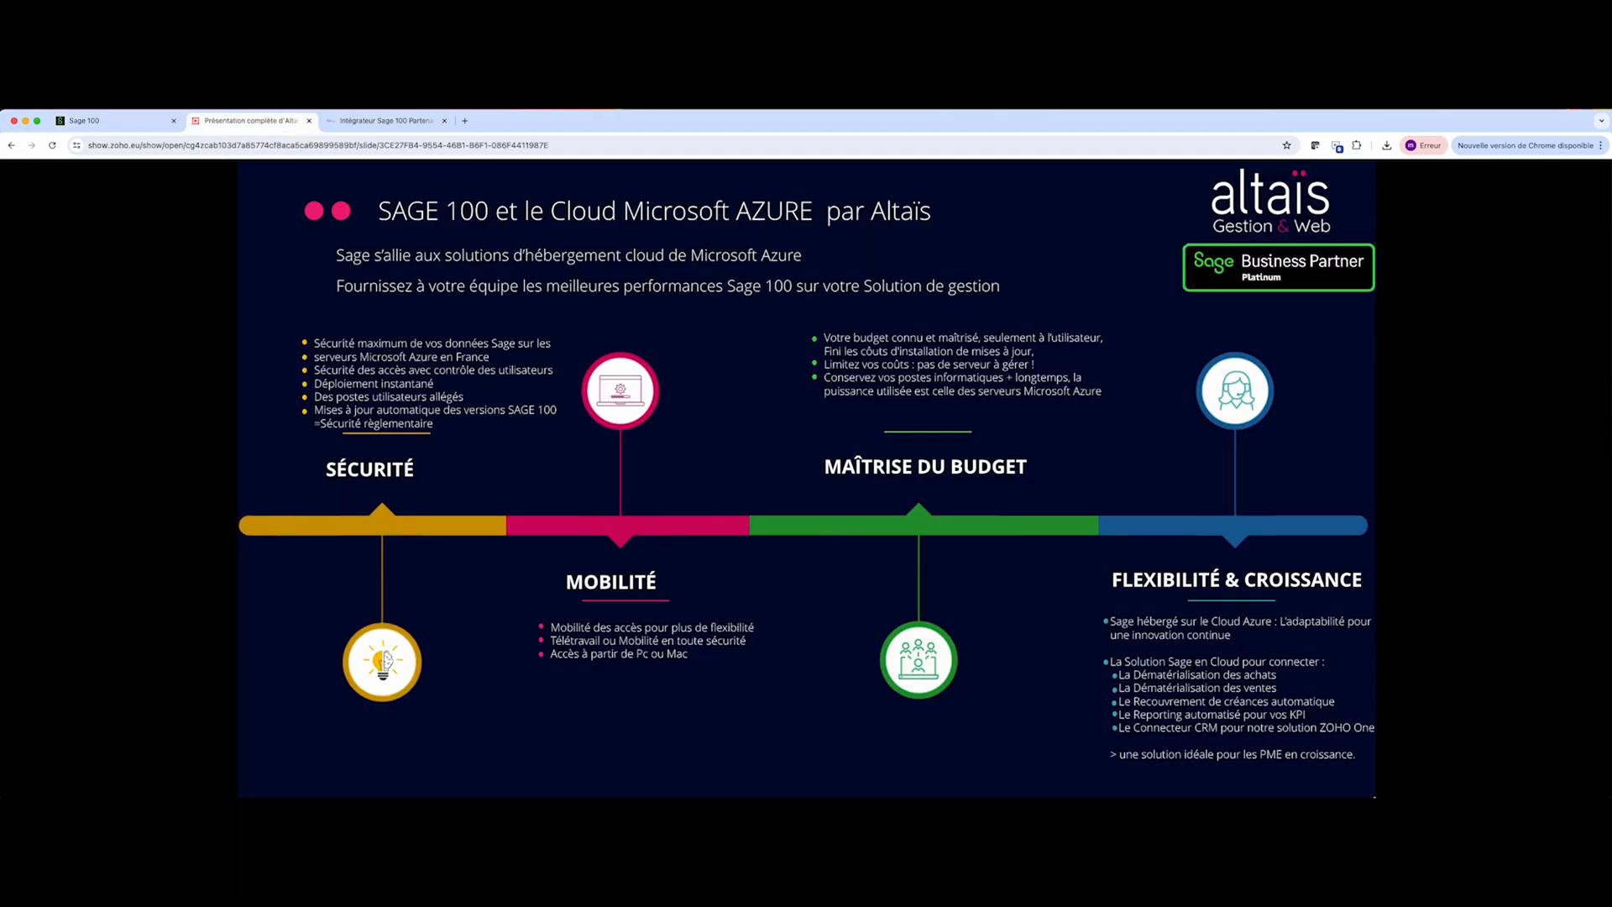